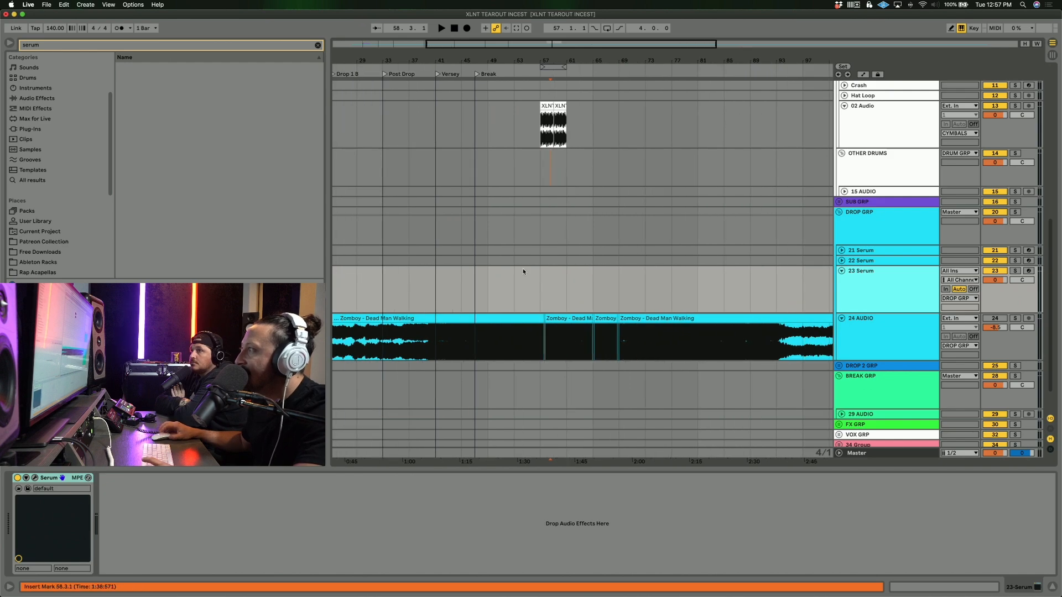
Examine the Zomboy - Dead Man Walking reference clips on the 24 AUDIO track from the Verse and Break markers through the second drop.
scroll(570, 330, "left", 5)
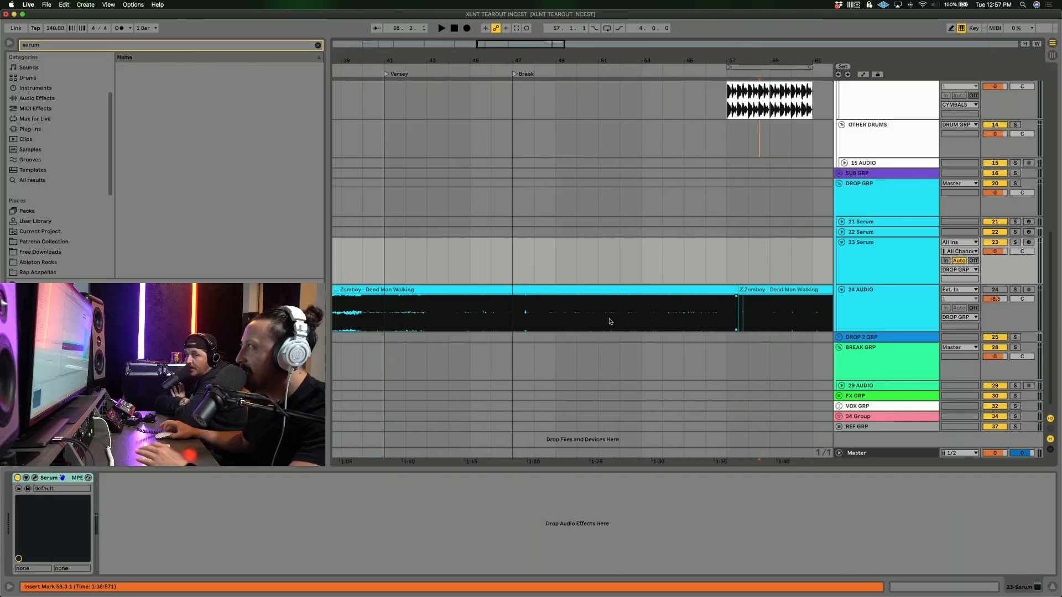
scroll(610, 322, "right", 5)
scroll(611, 322, "left", 10)
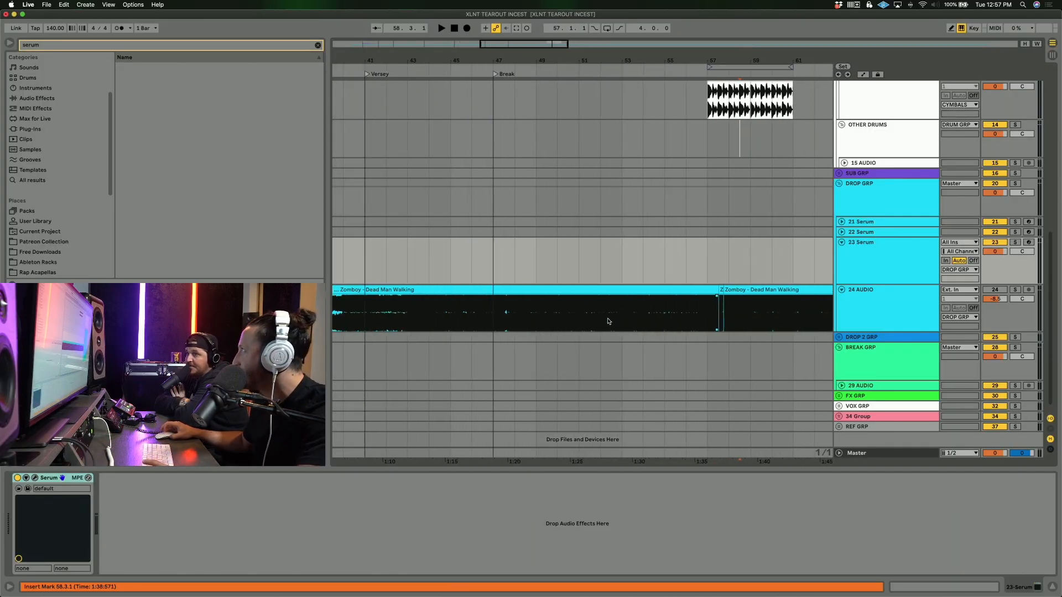
left_click_drag(548, 60, 548, 46)
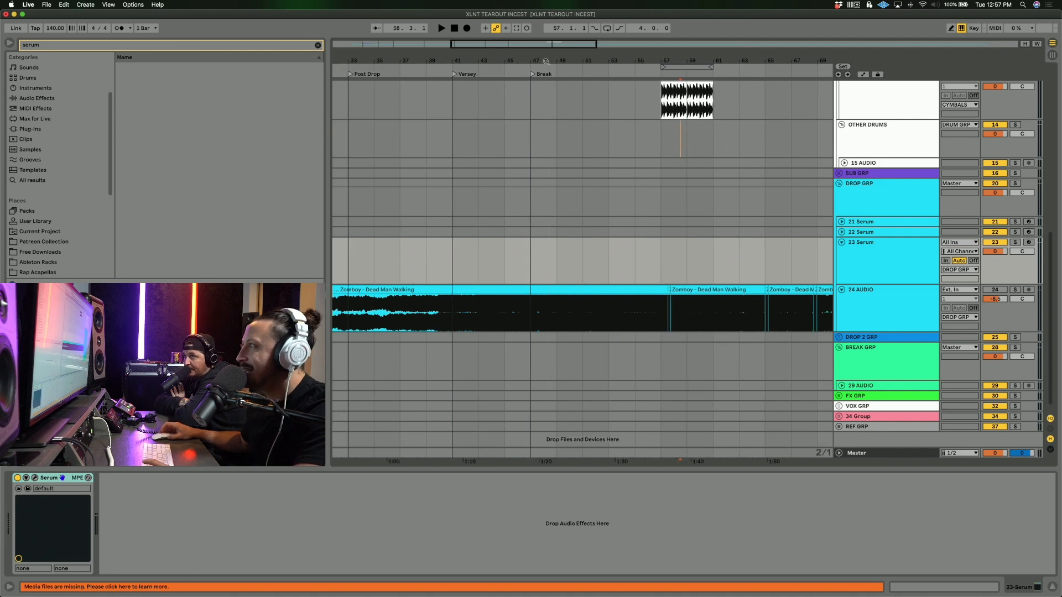
scroll(540, 309, "left", 1)
scroll(539, 309, "left", 3)
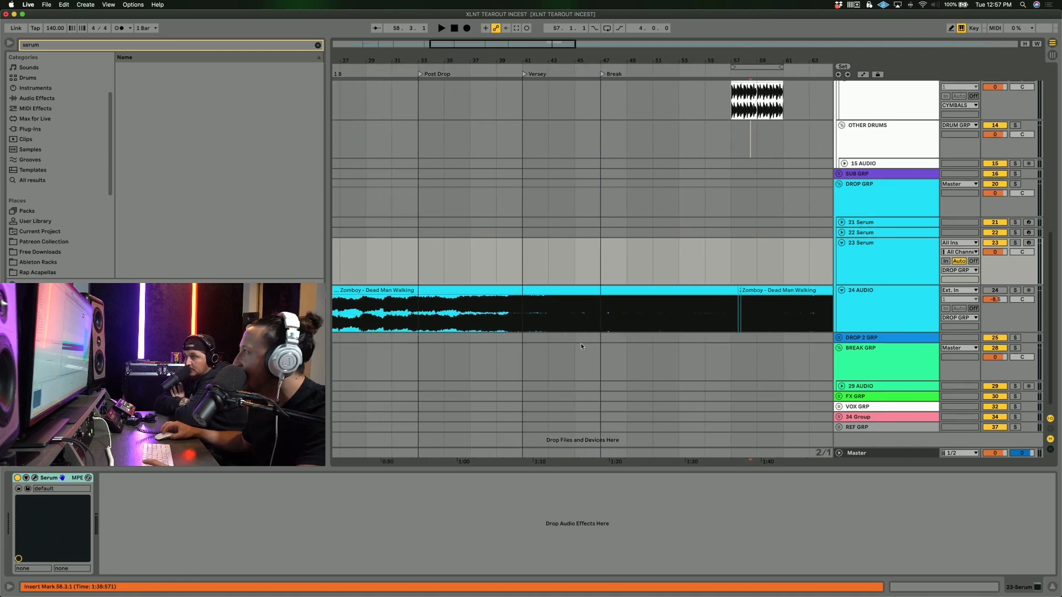
scroll(570, 350, "right", 6)
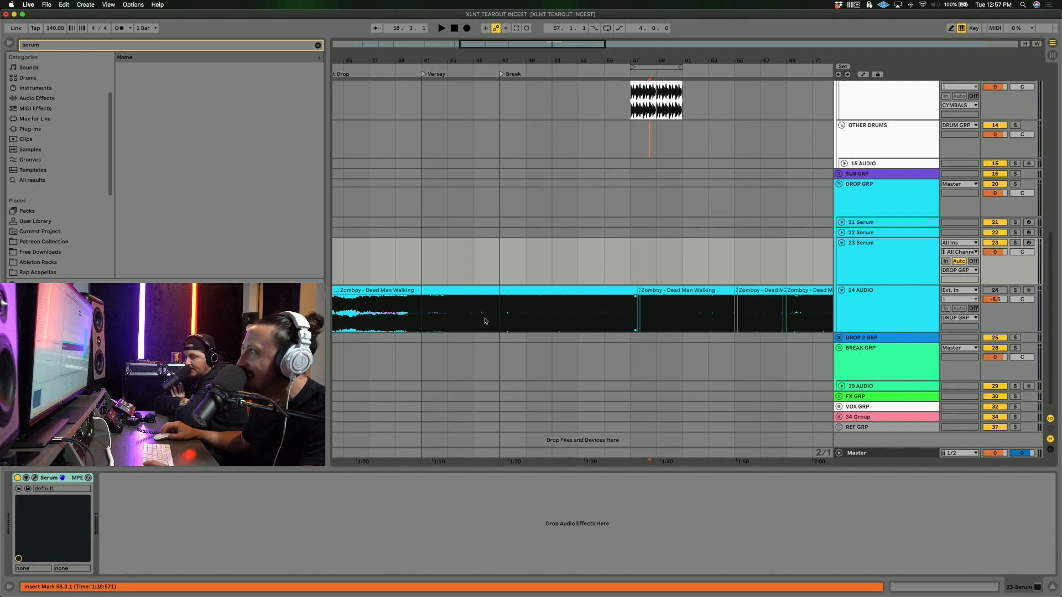
scroll(520, 323, "left", 5)
scroll(480, 325, "right", 9)
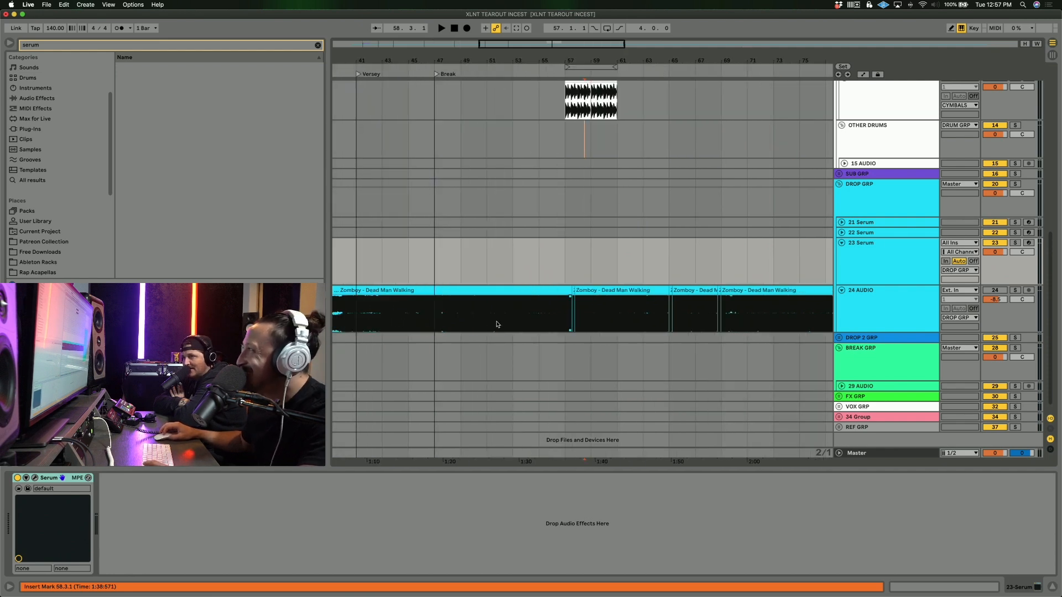
left_click_drag(621, 60, 623, 63)
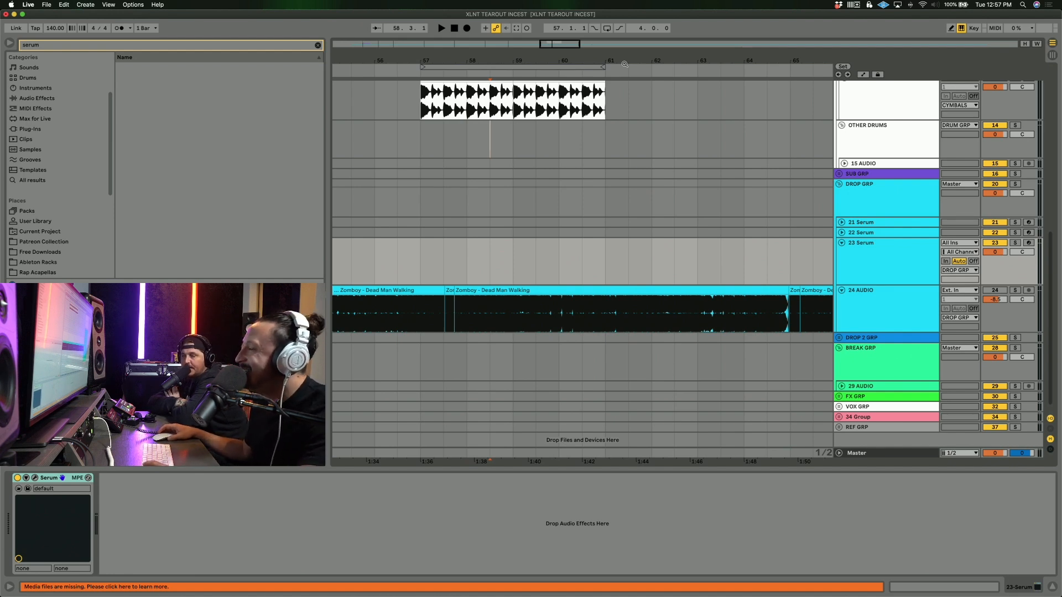
left_click_drag(624, 61, 624, 60)
scroll(535, 278, "up", 1)
scroll(525, 284, "left", 3)
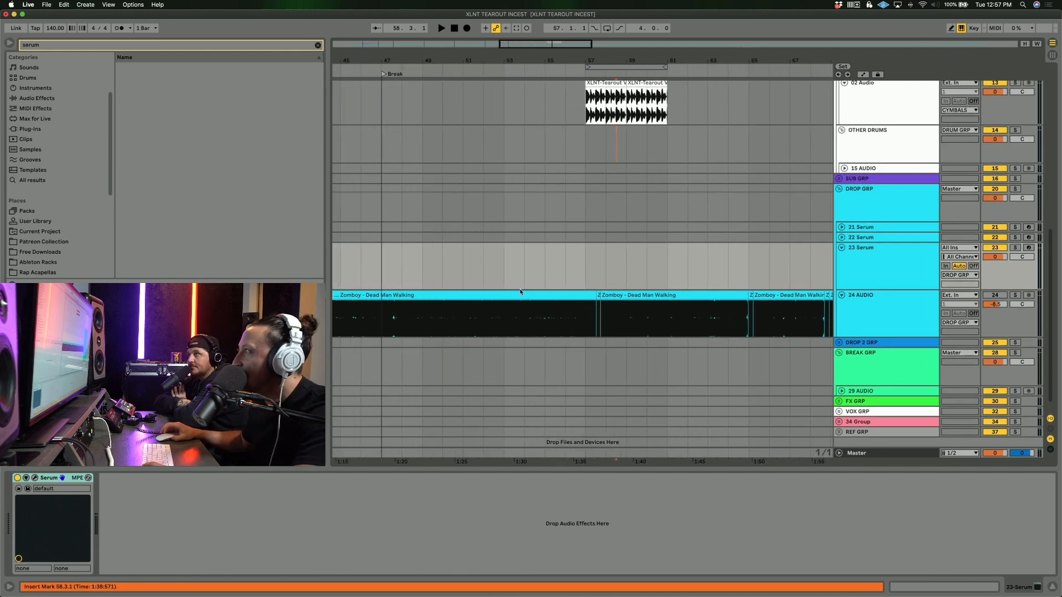
left_click_drag(394, 59, 394, 63)
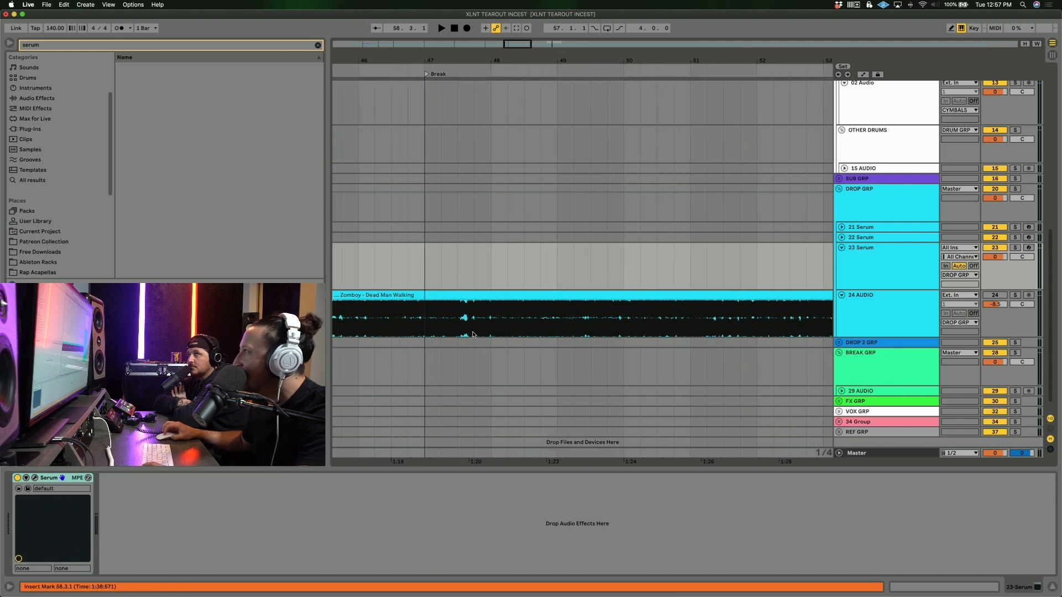
scroll(472, 334, "right", 6)
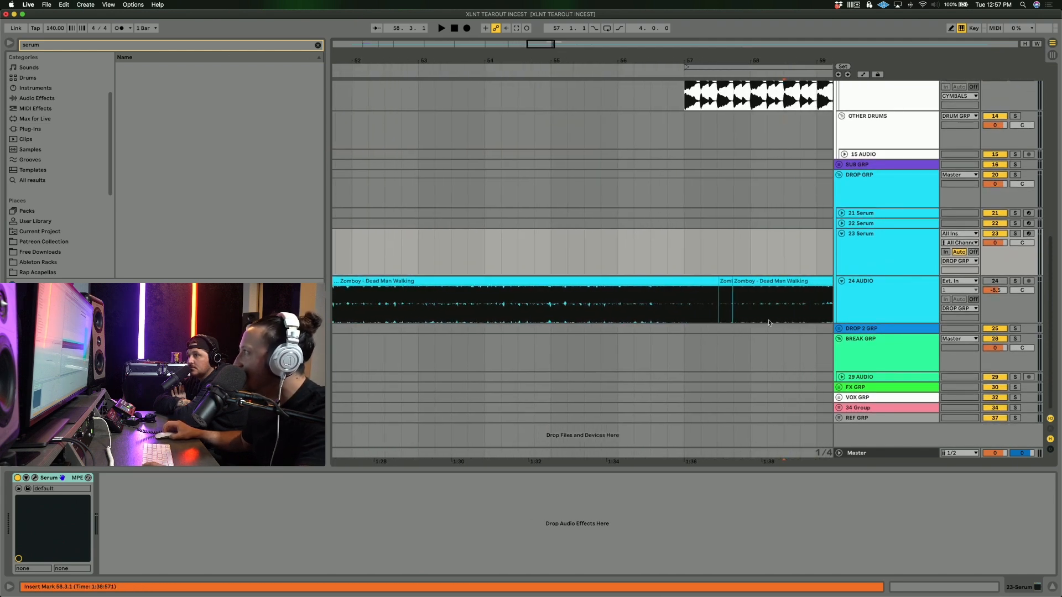
left_click_drag(659, 57, 659, 50)
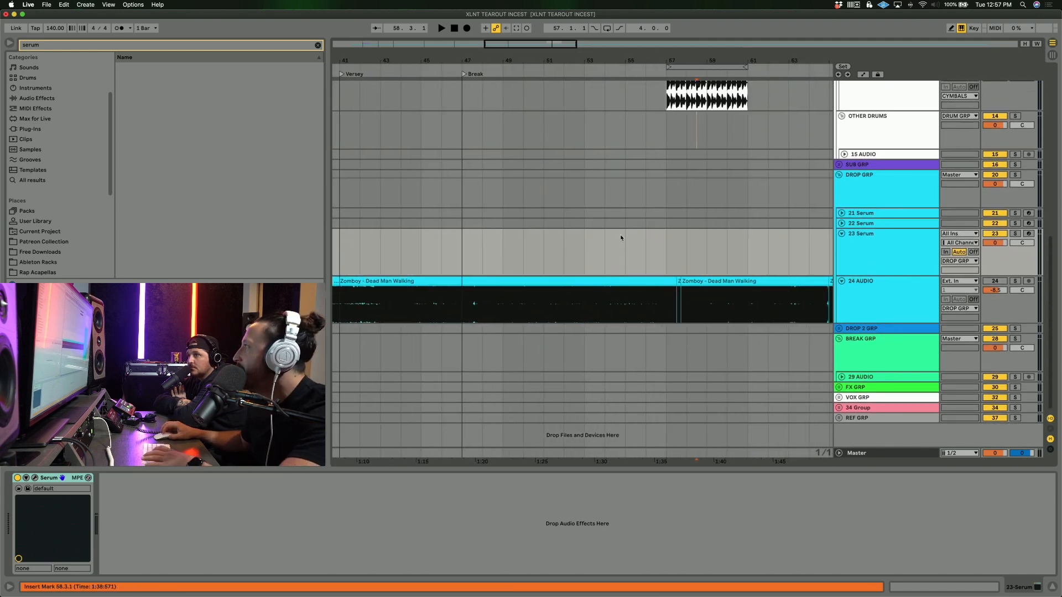
scroll(614, 268, "right", 3)
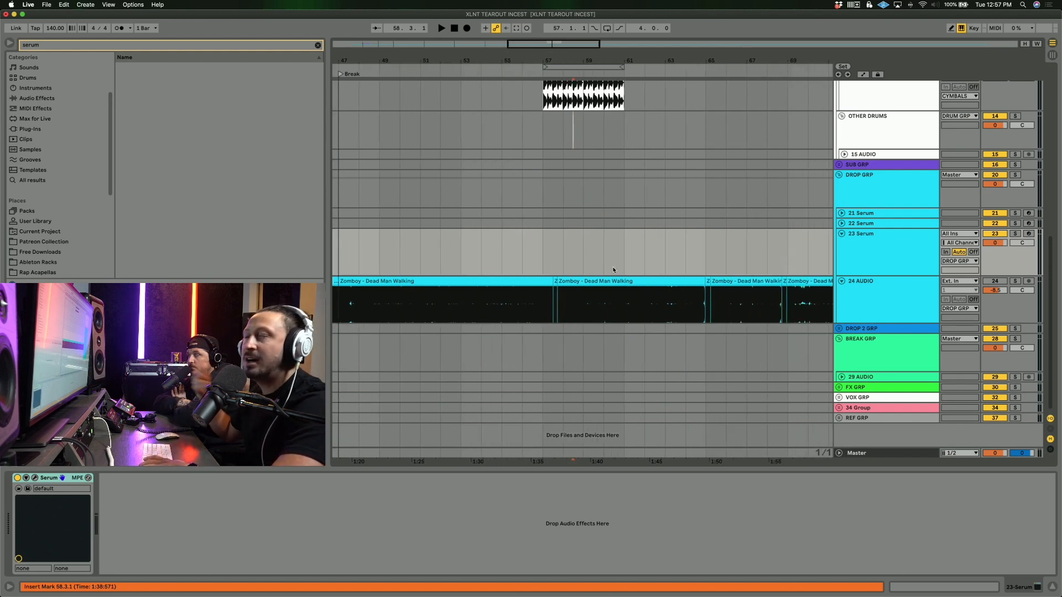
scroll(487, 304, "left", 3)
Start playback of the reference track at bar 53 and solo the 24 AUDIO track.
left_click(485, 306)
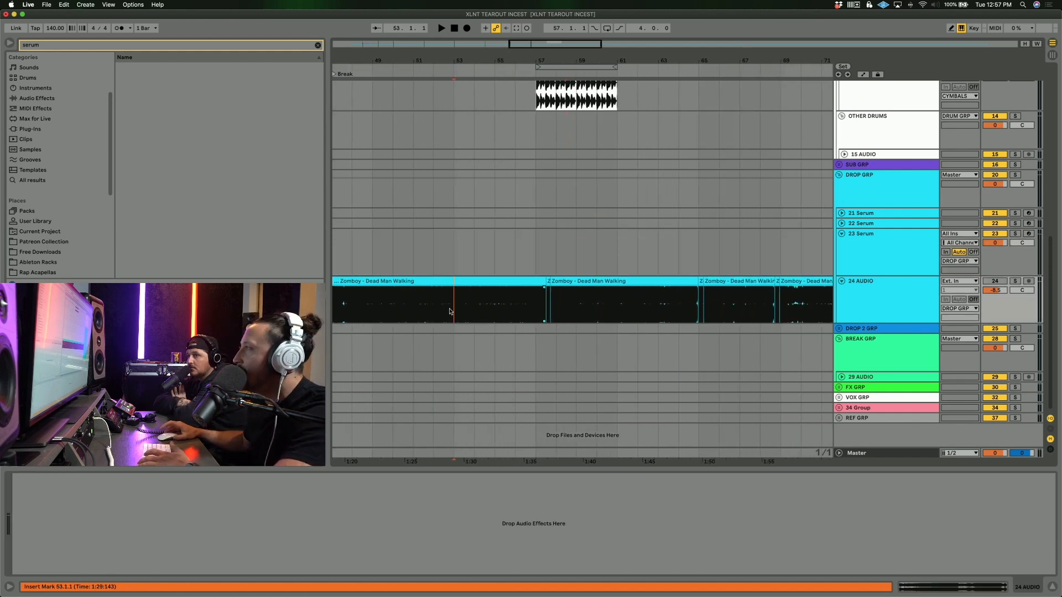
key("space")
key("space")
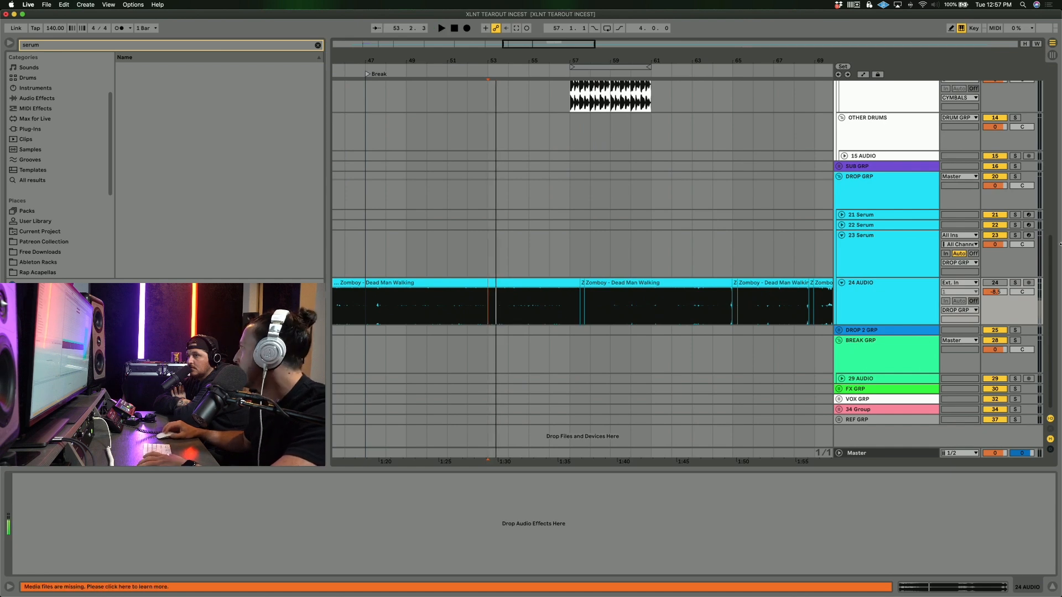
left_click(998, 282)
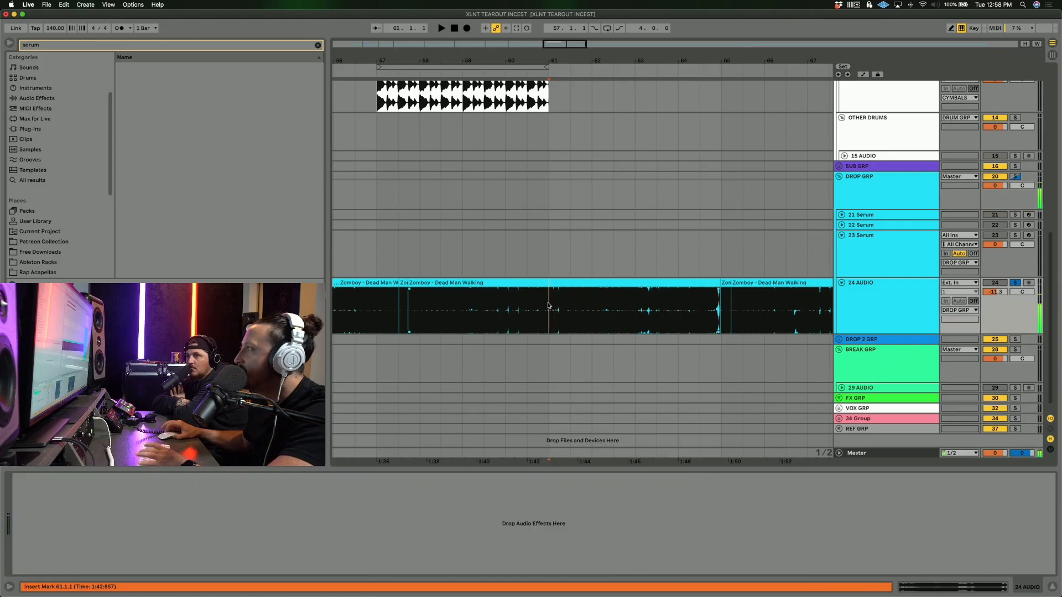
Listen to the soloed reference track in short bursts from bar 61.
scroll(565, 308, "up", 3)
key("space")
key("space")
key("space")
key("space")
key("space")
key("space")
key("space")
key("space")
key("space")
key("space")
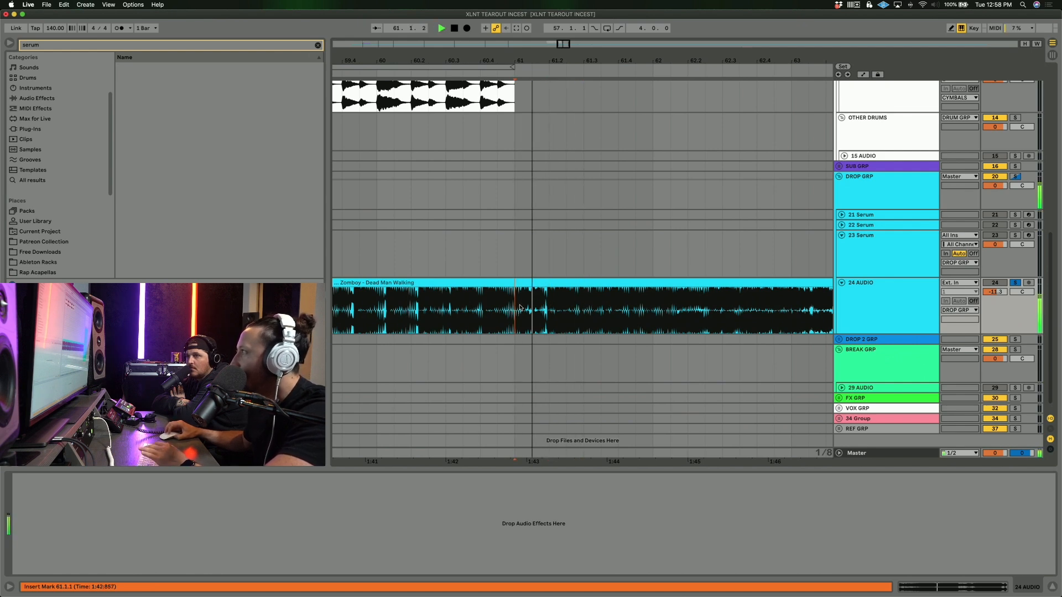
key("space")
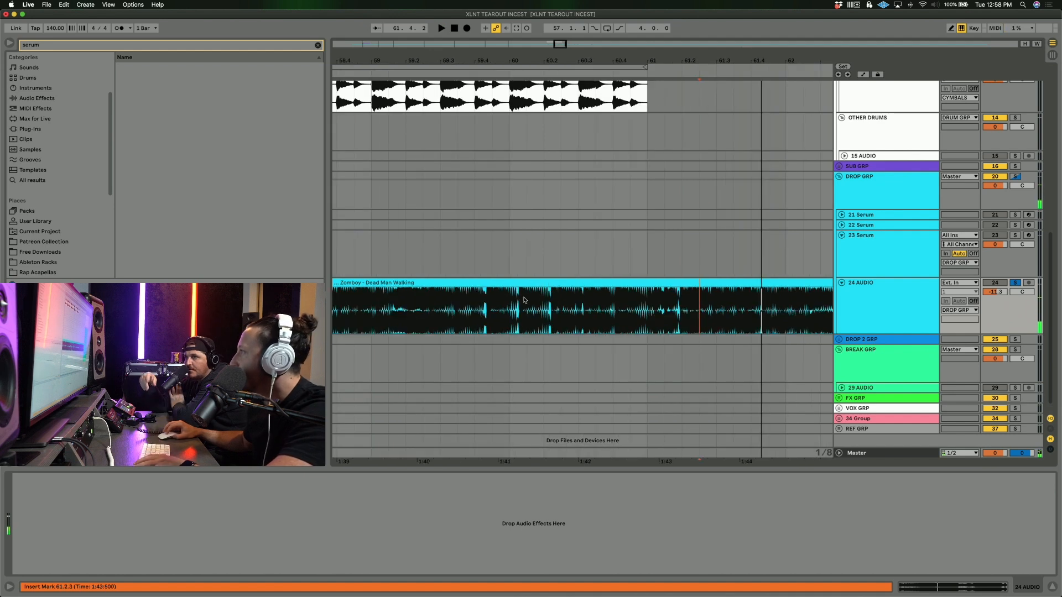
Audition short passages of the reference track between 59.4 and 60.2 to find a usable bass sound.
left_click(509, 301)
key("space")
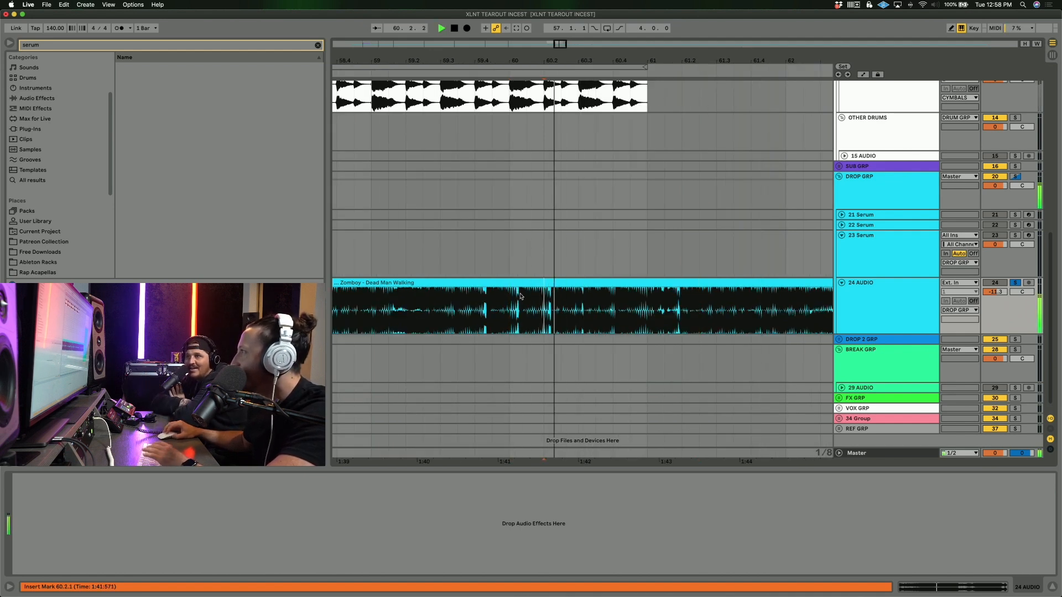
left_click(492, 94)
key("space")
key("space")
left_click_drag(491, 62, 490, 256)
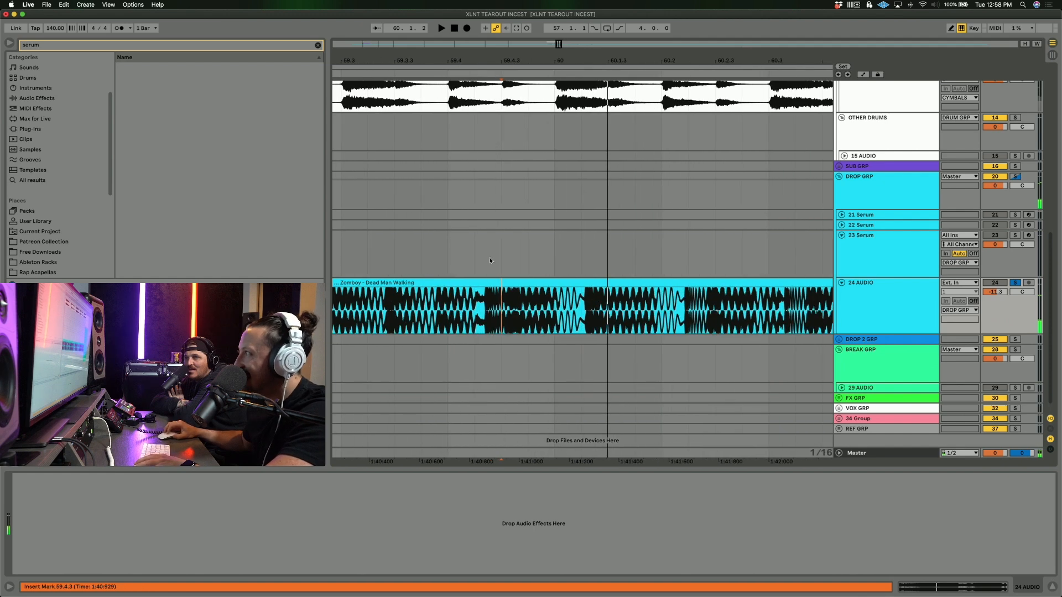
Split the reference clip at two points just after the start of bar 60 to isolate a short bass sound.
left_click(583, 311)
key("space")
key("space")
mouse_move(655, 54)
left_mouse_down()
mouse_move(654, 33)
mouse_move(644, 40)
left_mouse_up()
key("super+e")
left_click(667, 302)
key("super+e")
scroll(660, 309, "right", 3)
Audition further short passages of the reference track, up to about 63.3, for more bass sounds.
left_click(669, 308)
key("space")
key("space")
key("space")
key("space")
scroll(684, 309, "right", 8)
left_click(686, 309)
key("space")
key("space")
key("space")
key("space")
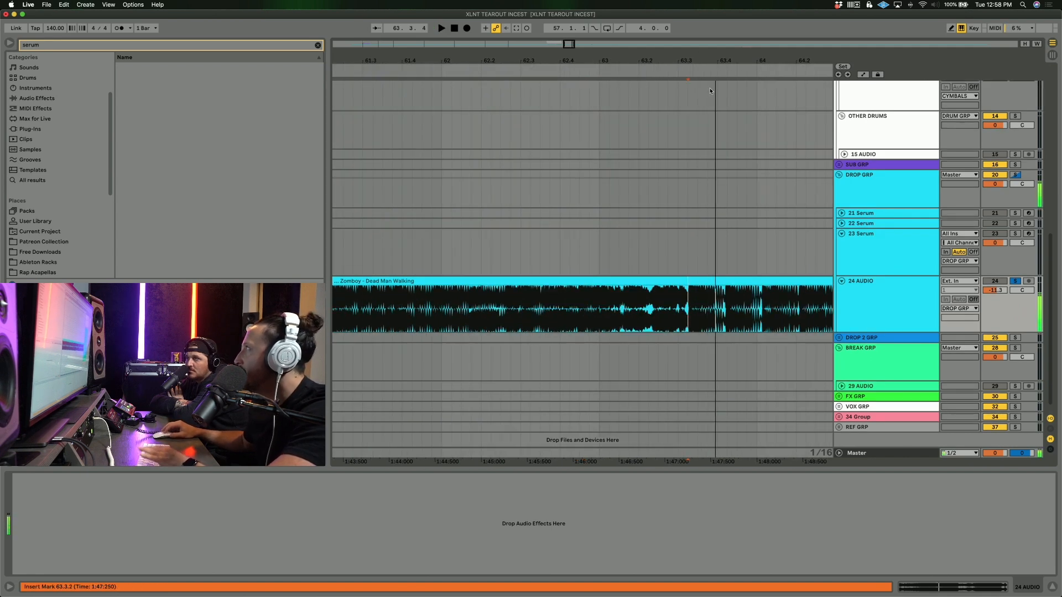
Review the short slices cut from the reference track and return to the one at 57.3.
left_click_drag(711, 62, 712, 35)
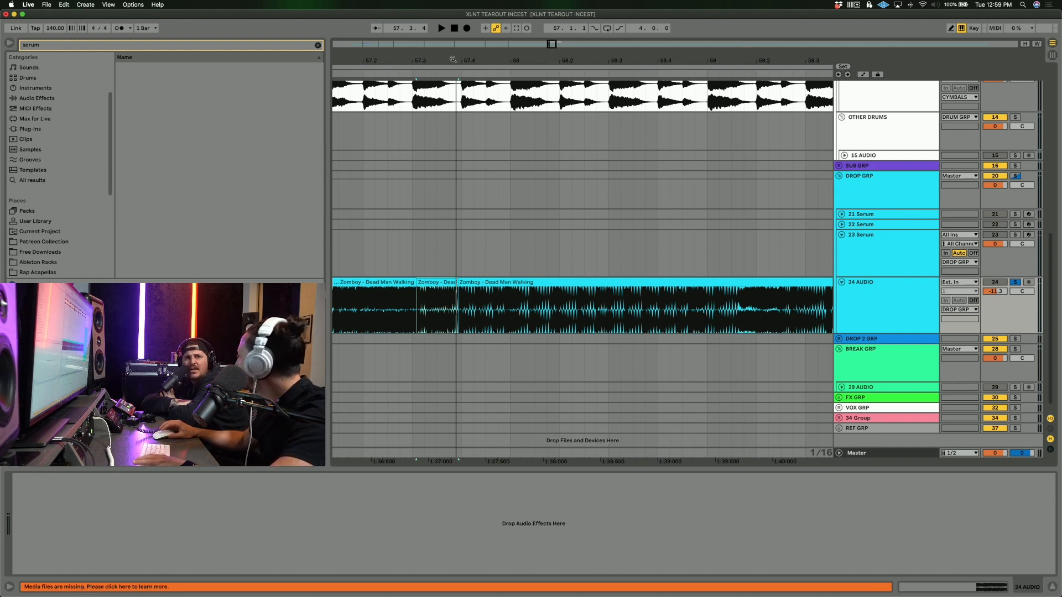
left_click_drag(443, 64, 445, 52)
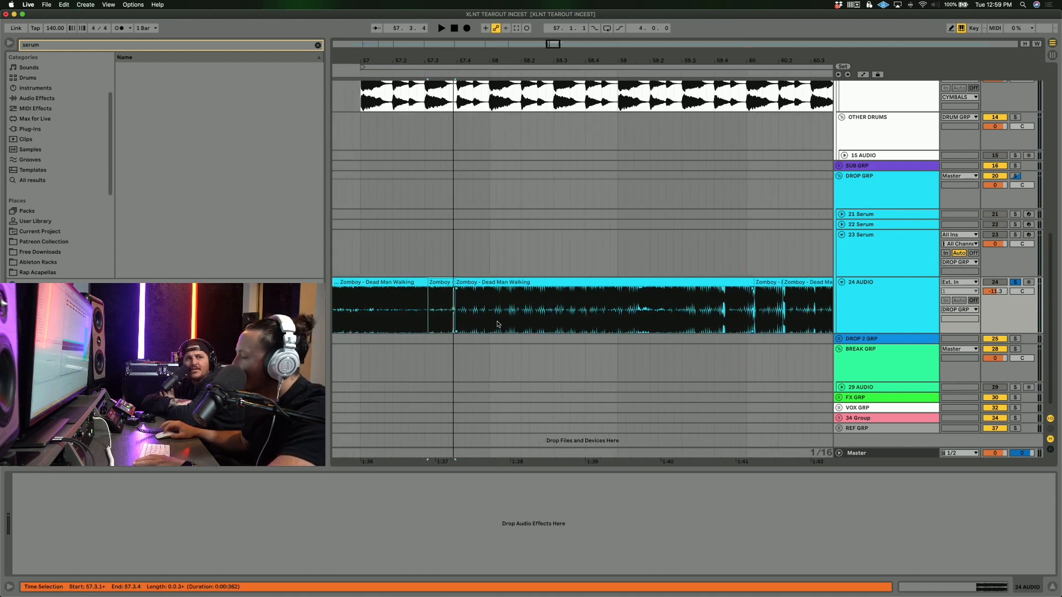
scroll(497, 324, "right", 4)
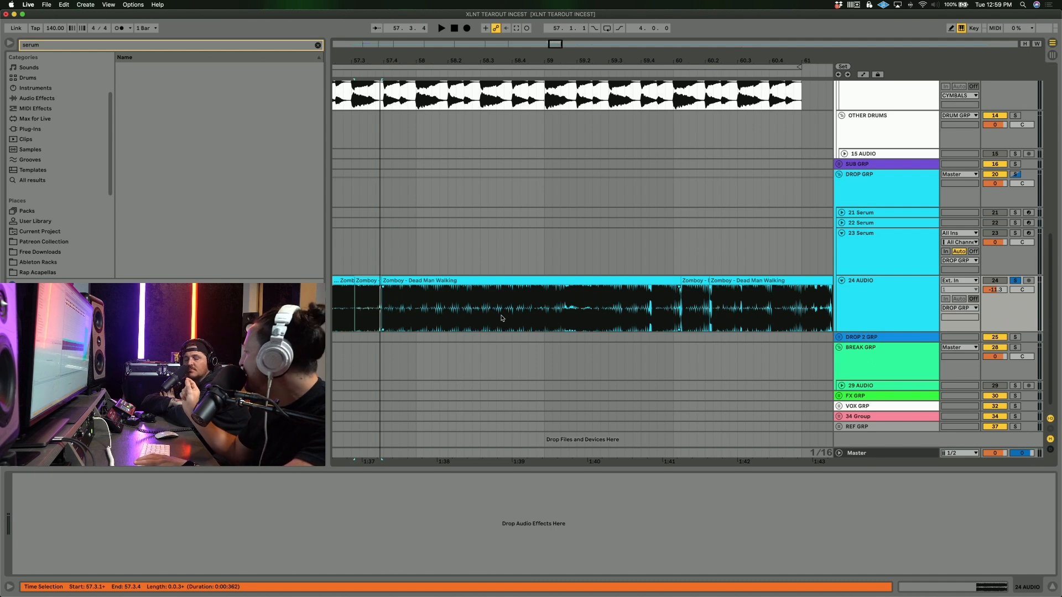
left_click_drag(518, 61, 504, 94)
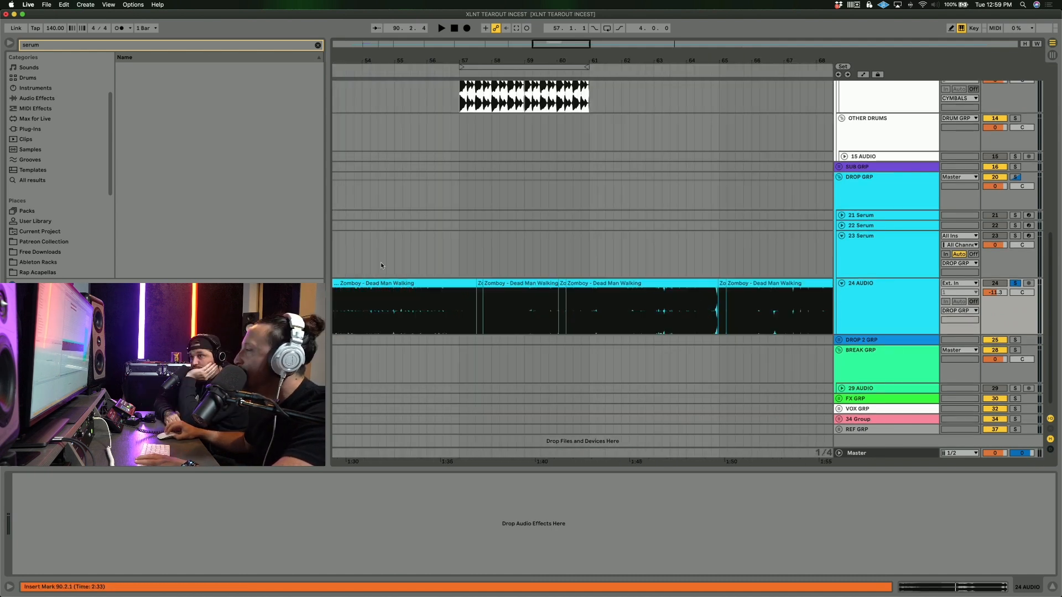
left_click_drag(467, 66, 467, 108)
left_click(550, 283)
key("space")
key("space")
scroll(550, 312, "right", 5)
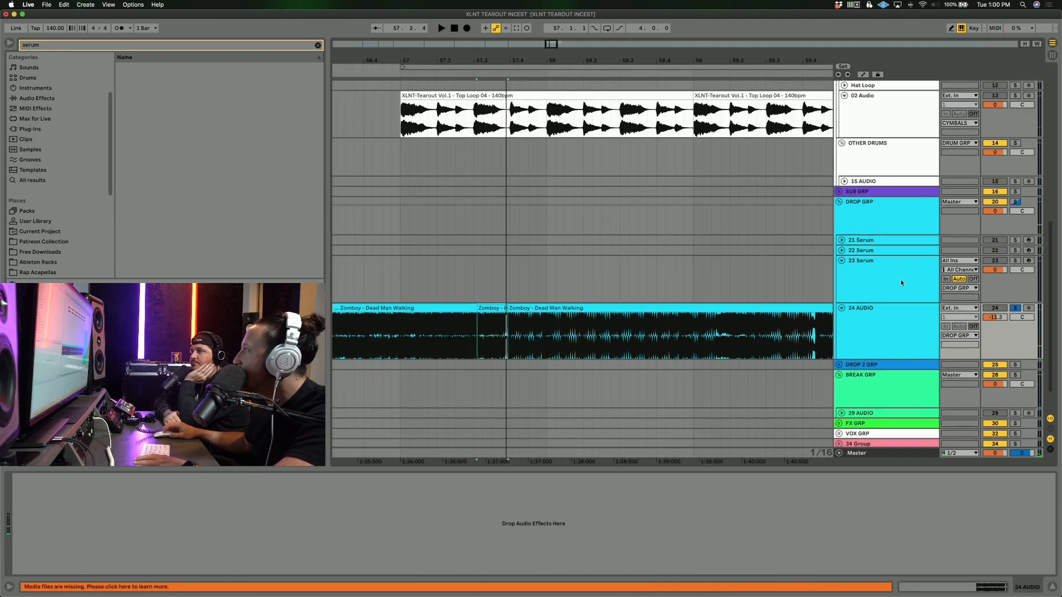
Open the Serum plug-in on the 23 Serum track and consolidate the short Zomboy - Dead Man Walking slice at 57.3.
left_click(889, 275)
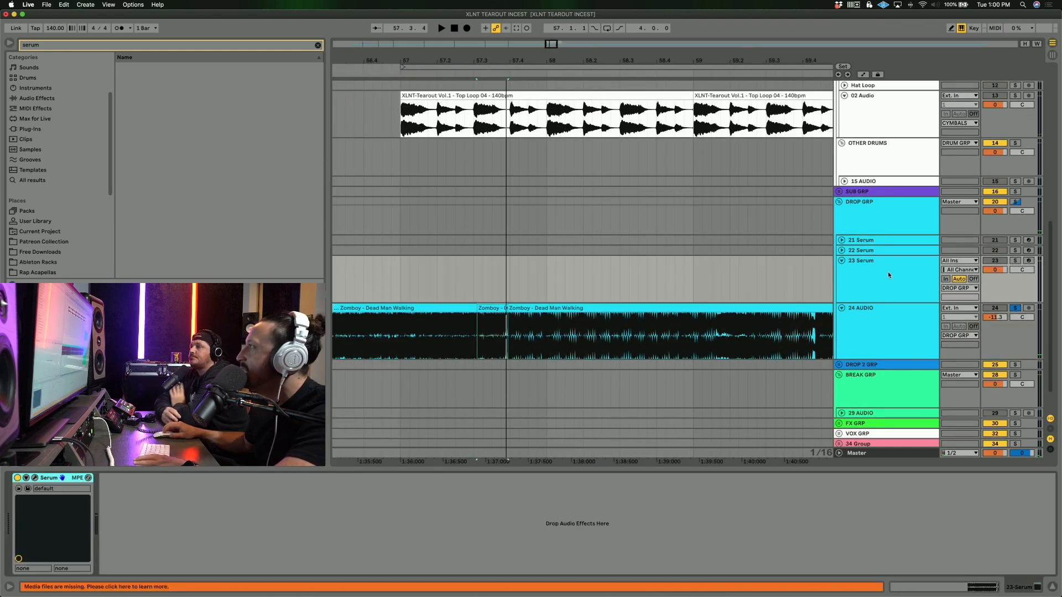
left_click(34, 478)
left_click_drag(583, 67, 687, 63)
double_click(485, 309)
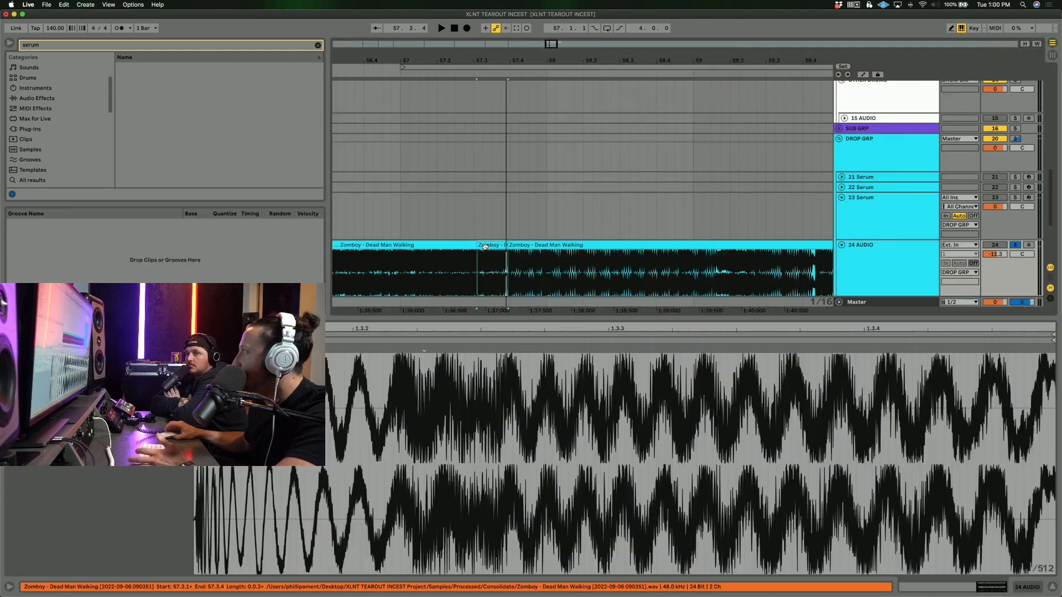
key("super+j")
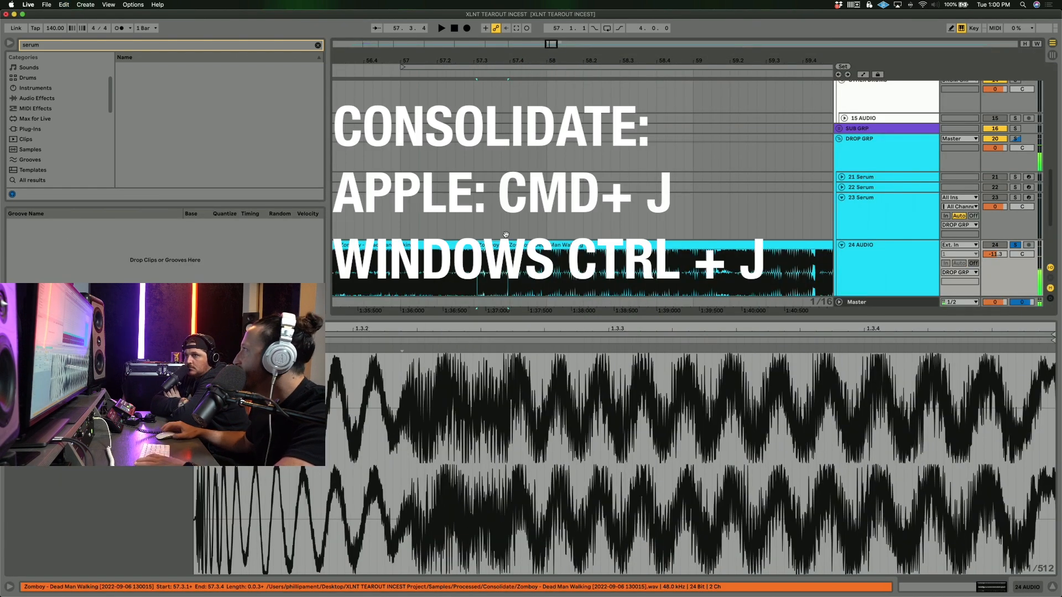
Import the consolidated slice into Serum's oscillator A as a wavetable using constant framesize (pitch avg).
left_click(862, 197)
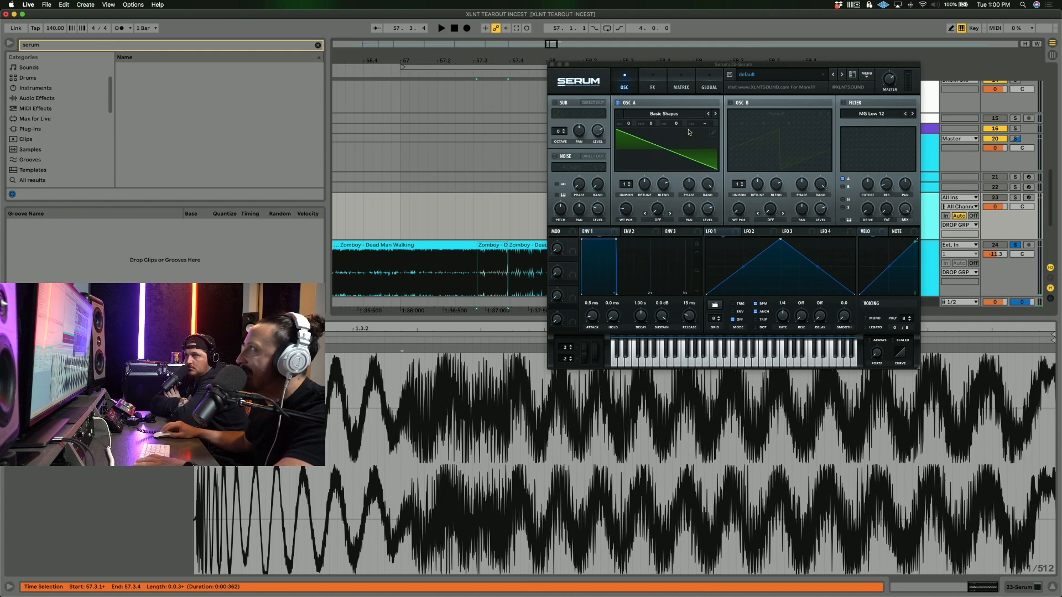
left_click_drag(493, 245, 666, 156)
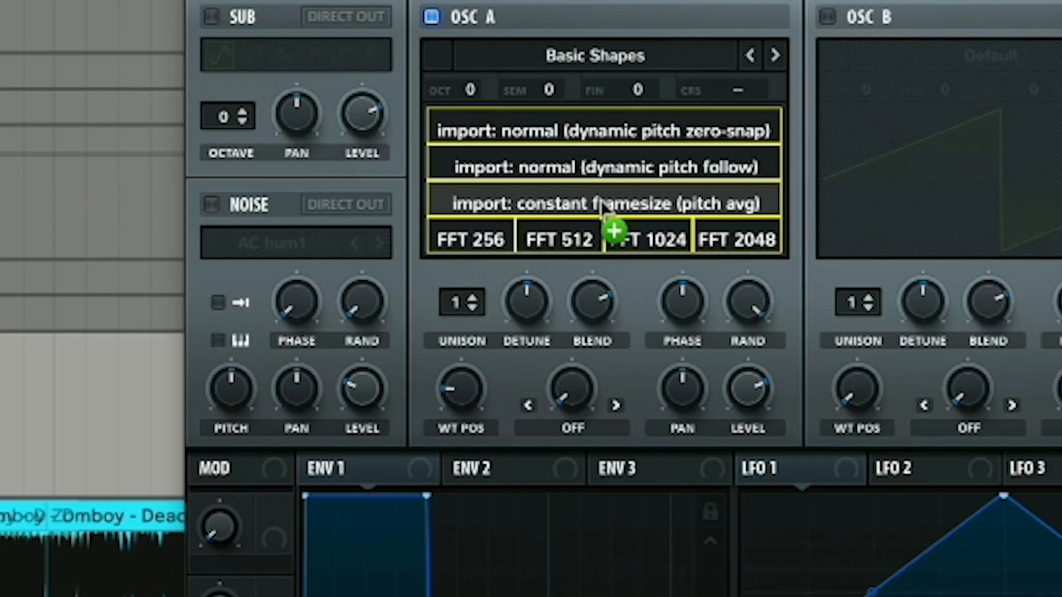
left_click_drag(603, 207, 603, 208)
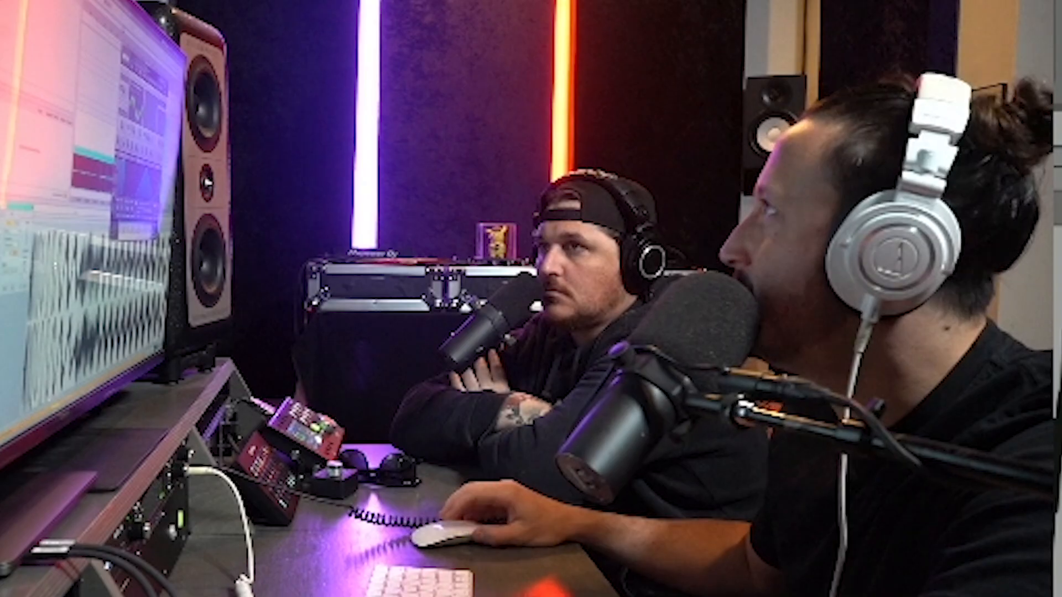
Reposition the Serum window and set oscillator A's wavetable position to 1.
left_click_drag(708, 64, 690, 57)
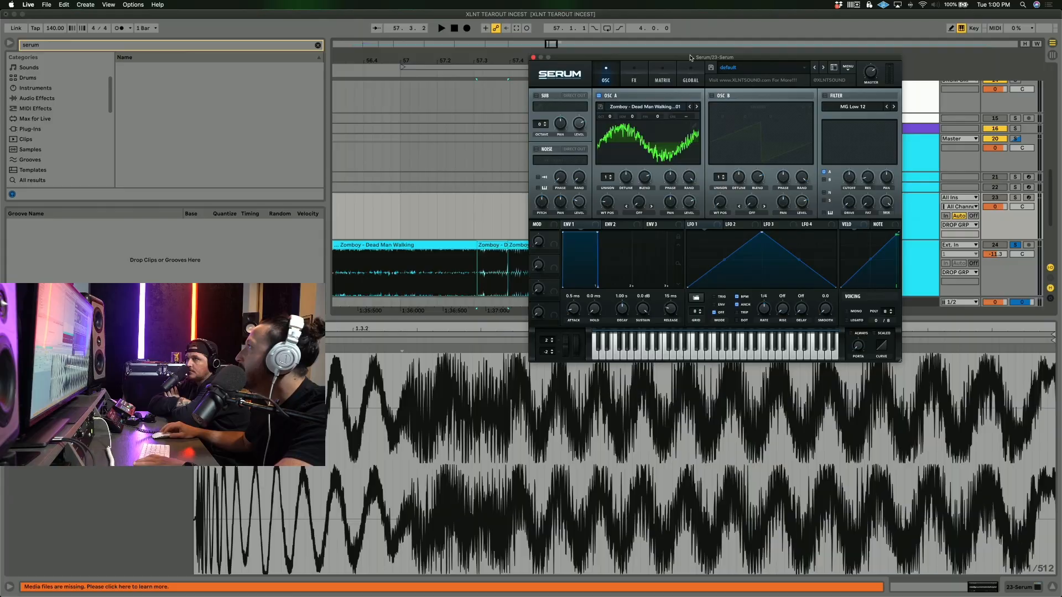
left_click_drag(690, 58, 658, 65)
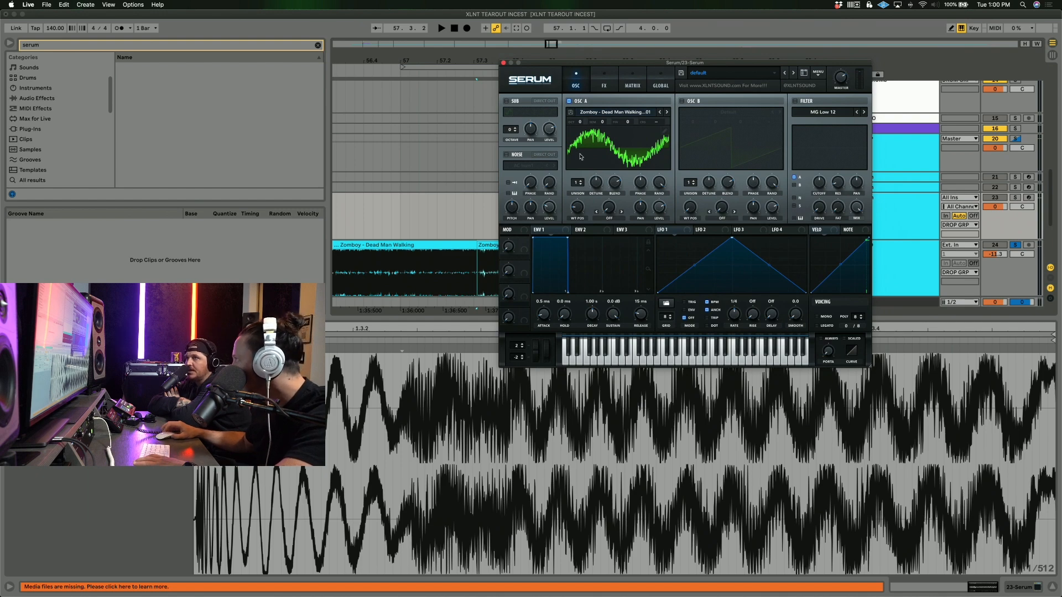
left_click_drag(575, 208, 572, 248)
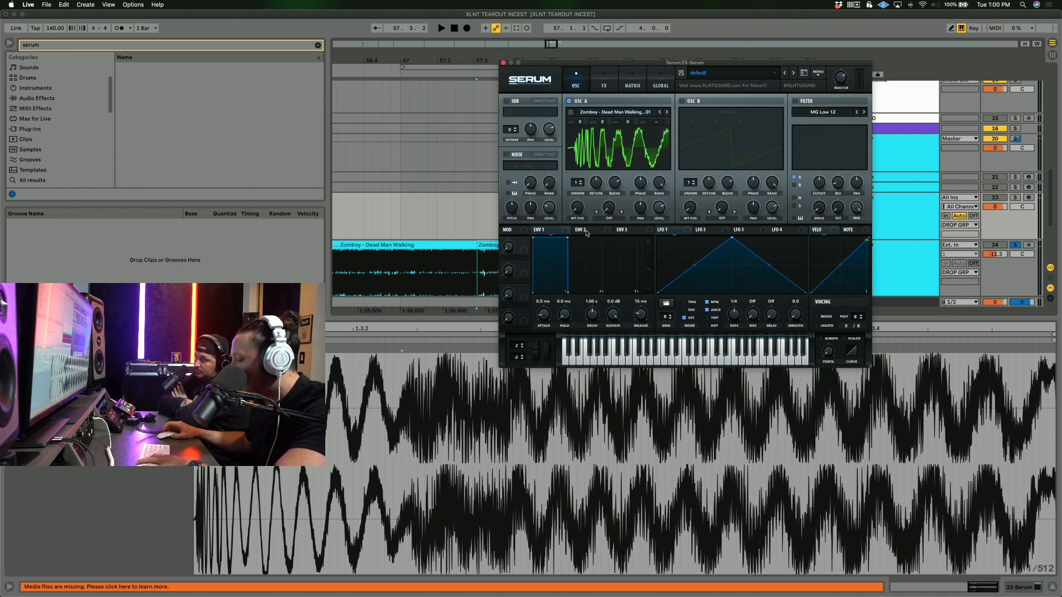
left_click_drag(540, 62, 546, 63)
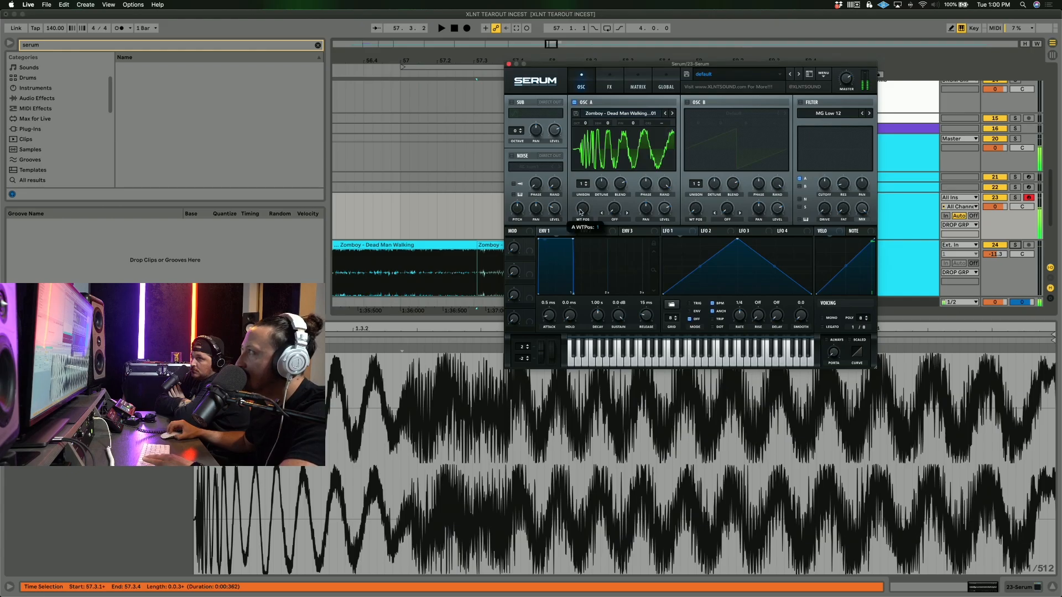
Play notes while sweeping oscillator A's wavetable position up and back to the first frame.
left_click_drag(581, 212, 590, 123)
left_click_drag(583, 211, 567, 343)
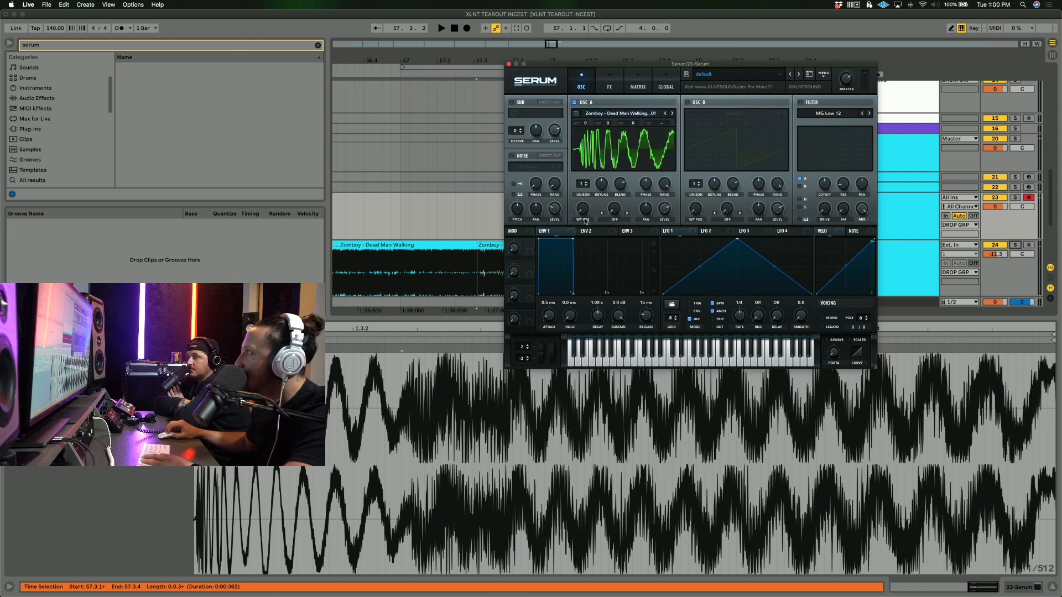
key("a")
mouse_move(582, 210)
left_mouse_down()
mouse_move(590, 128)
mouse_move(591, 219)
left_mouse_up()
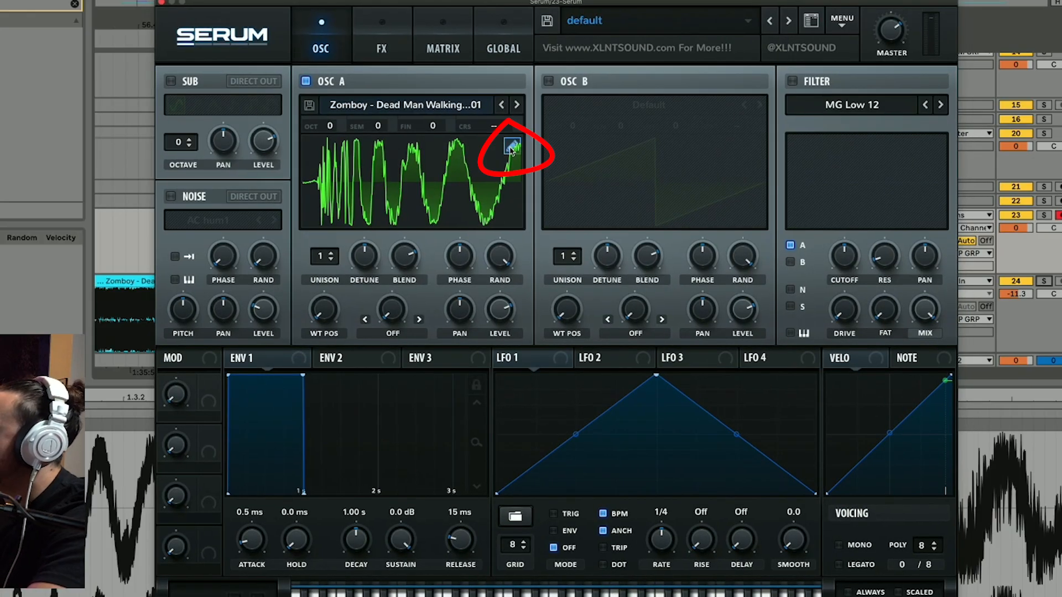
Open oscillator A's wavetable in the table editor and remove its first frame.
left_click(670, 134)
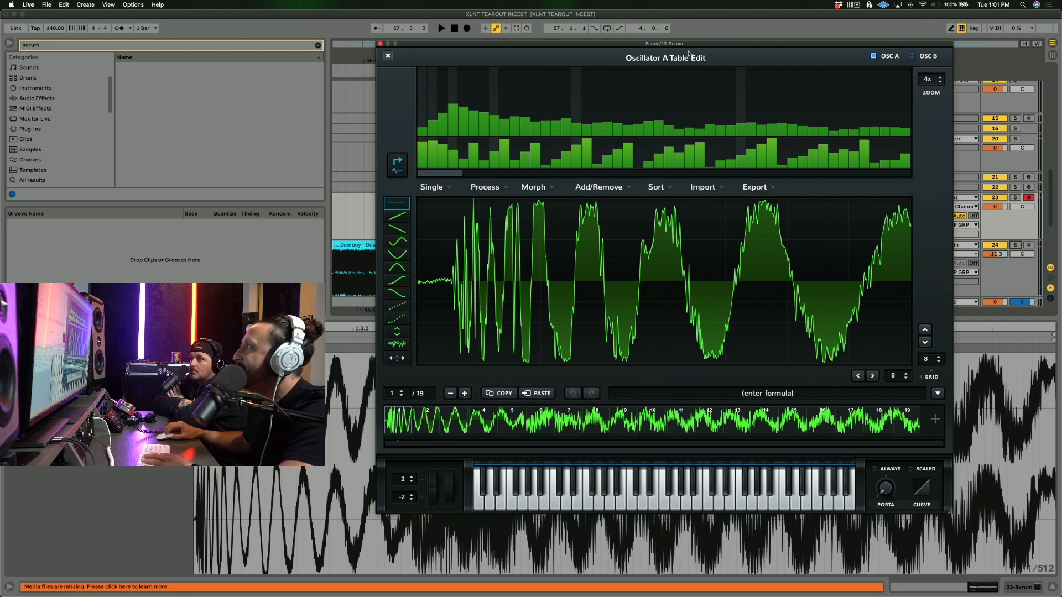
left_click_drag(690, 48, 697, 47)
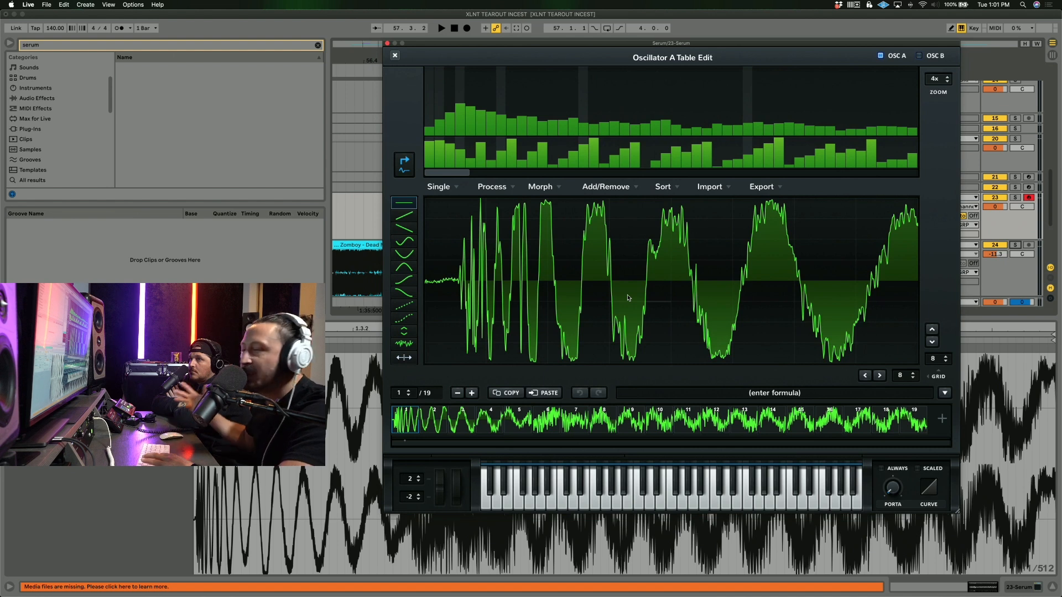
left_click(610, 188)
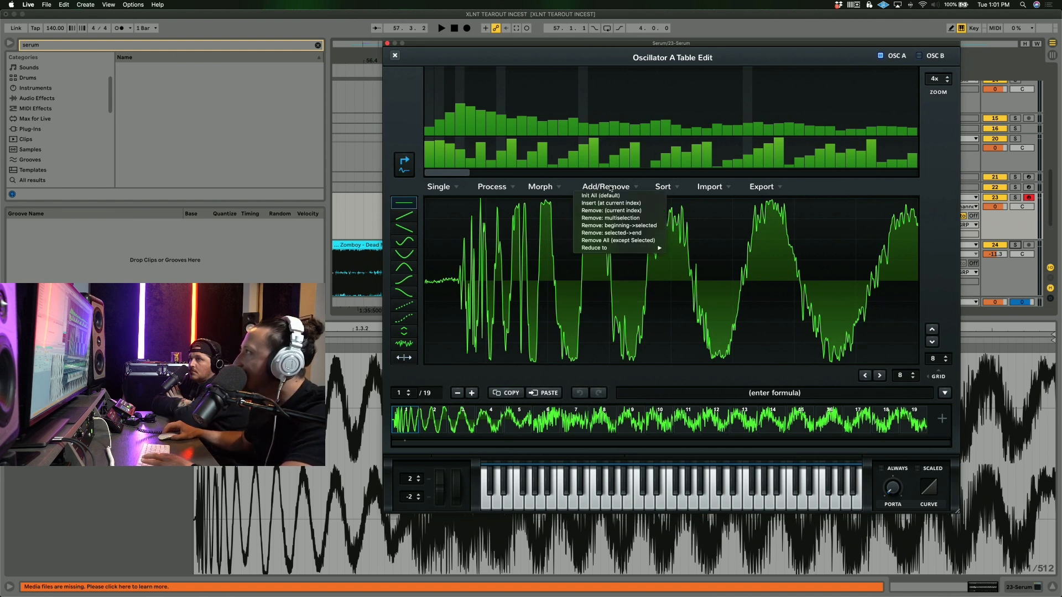
left_click(548, 189)
left_click(513, 187)
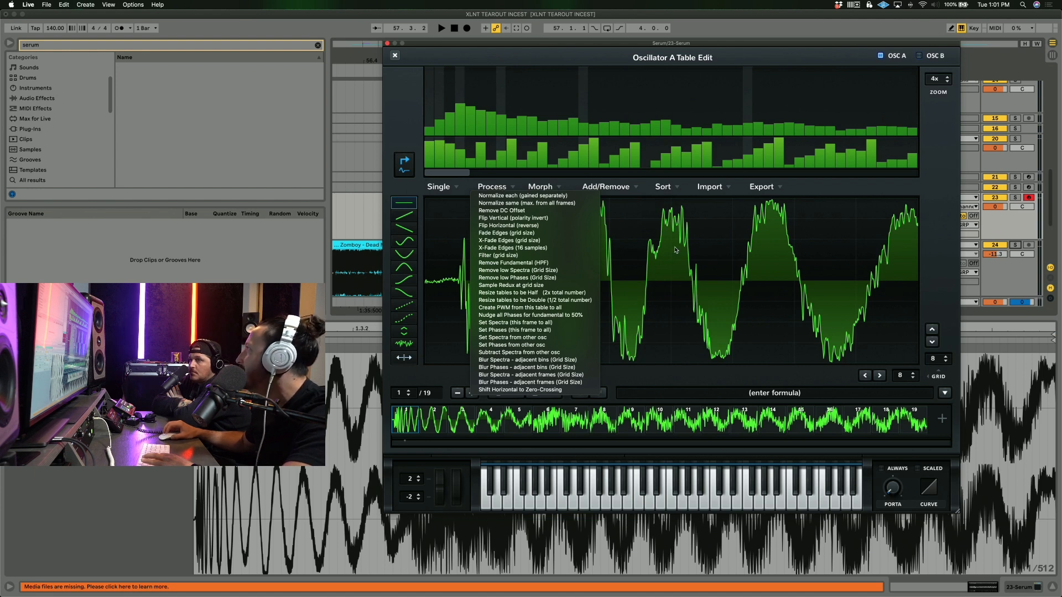
left_click(551, 187)
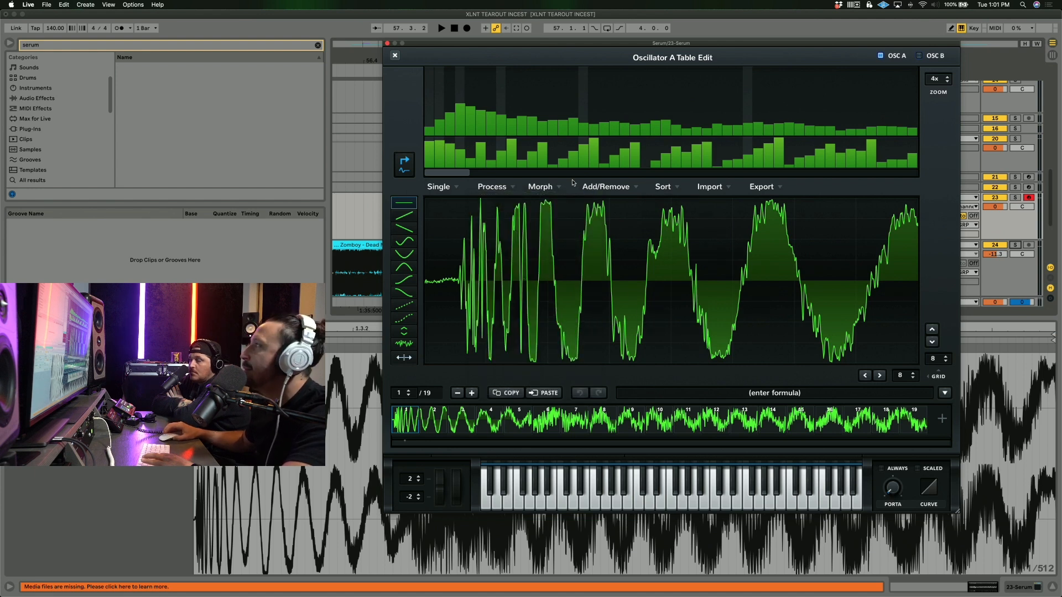
left_click(614, 188)
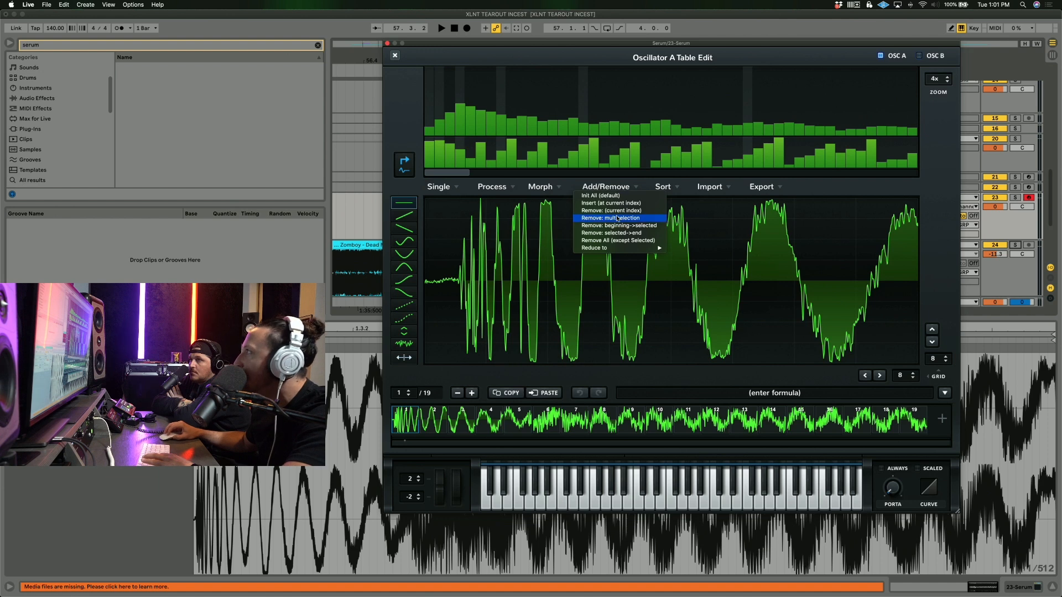
left_click(622, 211)
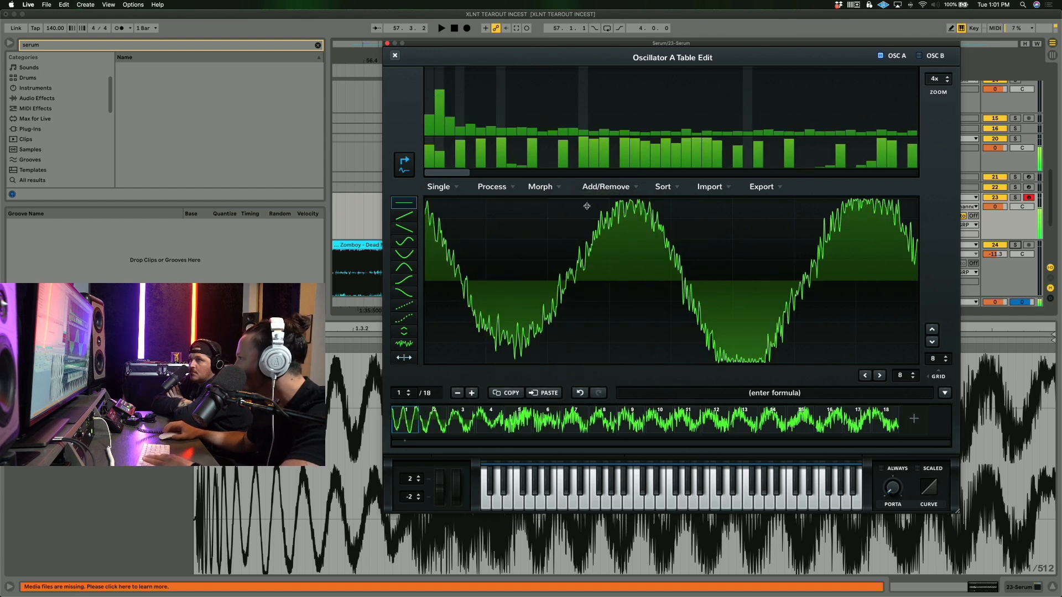
Apply Morph - Crossfade to oscillator A's wavetable and close the editor to test the wavetable position.
left_click(544, 188)
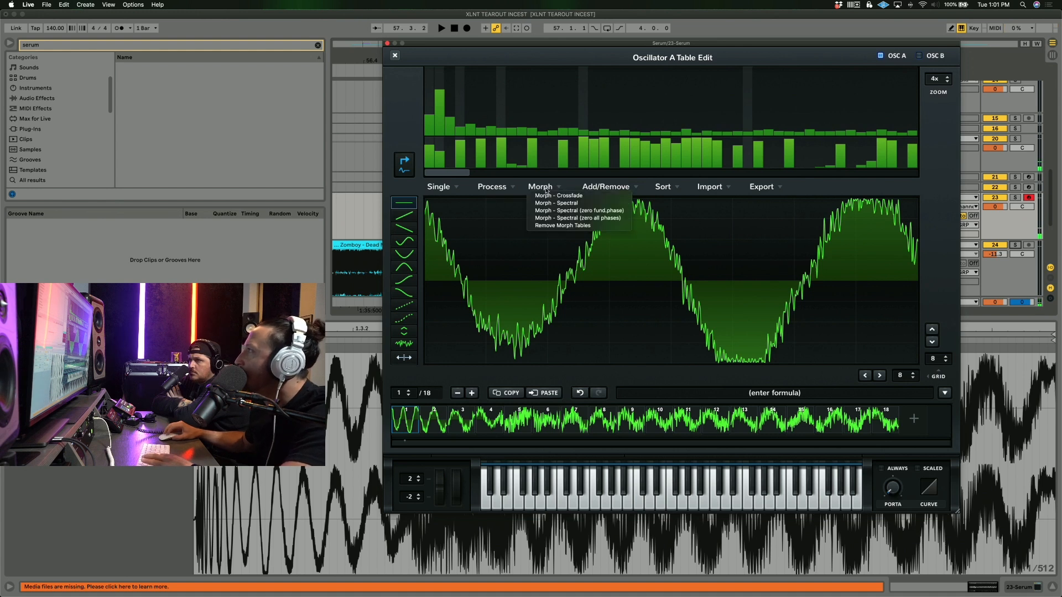
left_click(501, 190)
left_click(552, 188)
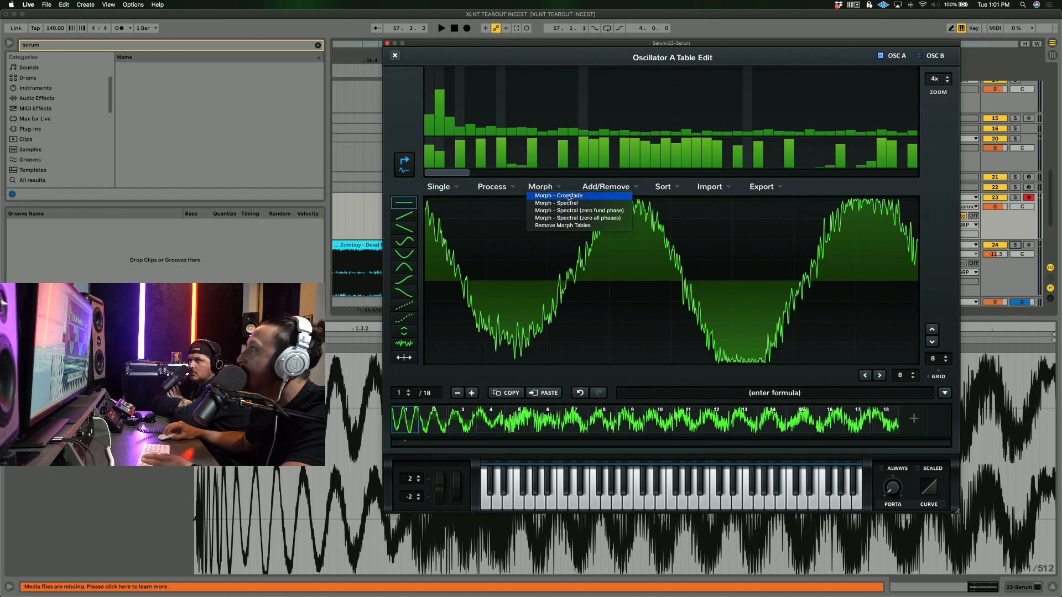
left_click(570, 197)
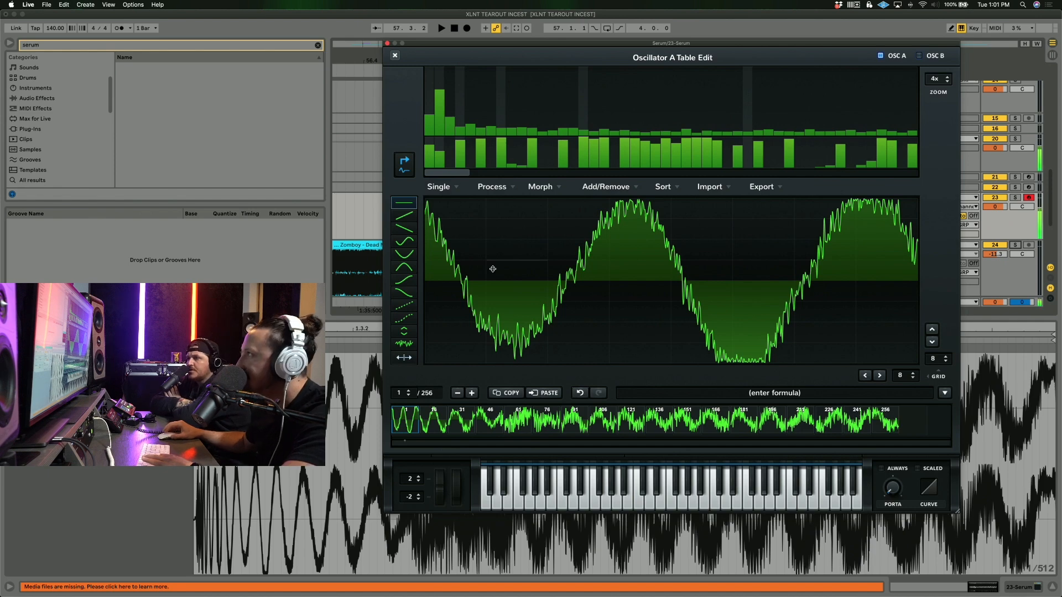
left_click_drag(445, 43, 409, 25)
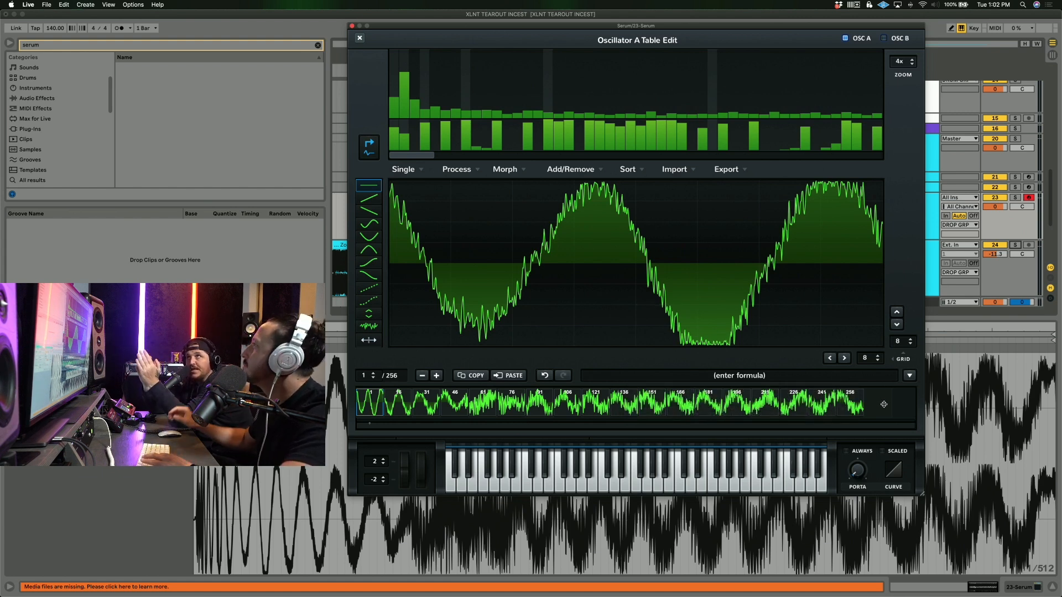
left_click(508, 171)
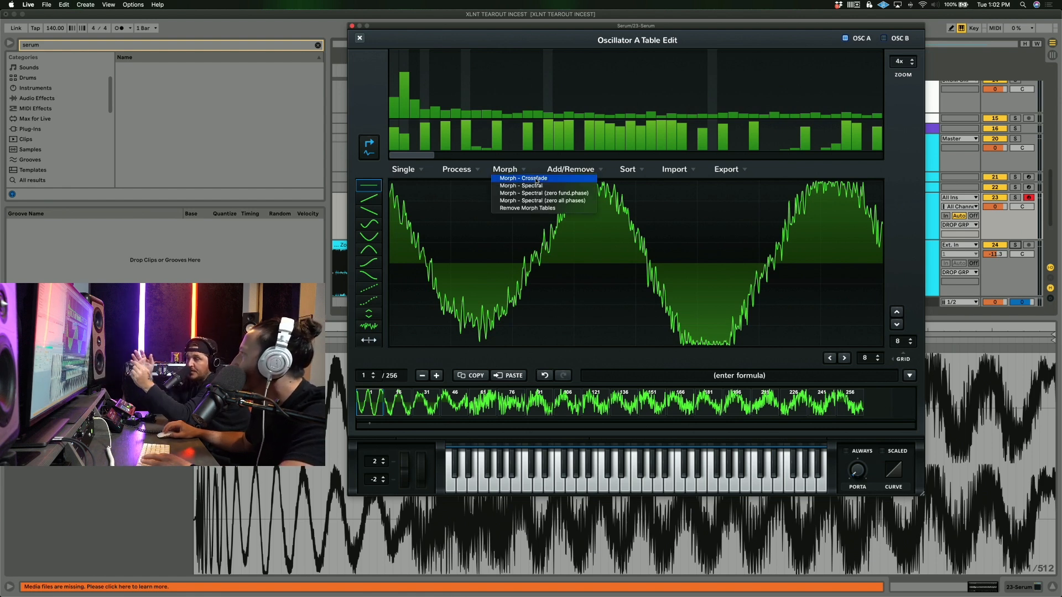
left_click(536, 179)
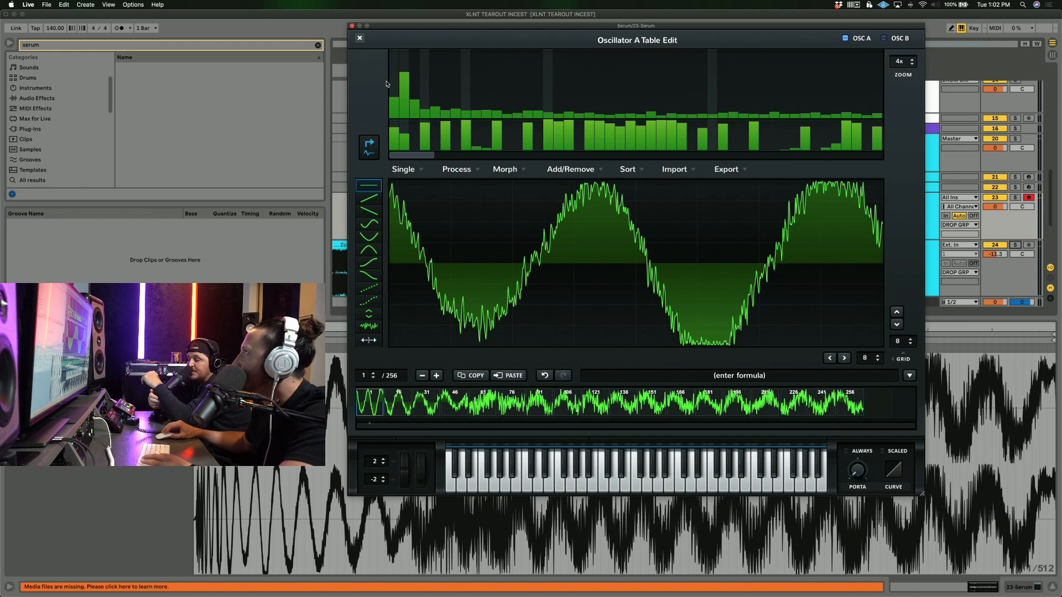
left_click(359, 39)
mouse_move(468, 249)
left_mouse_down()
mouse_move(477, 164)
mouse_move(464, 254)
left_mouse_up()
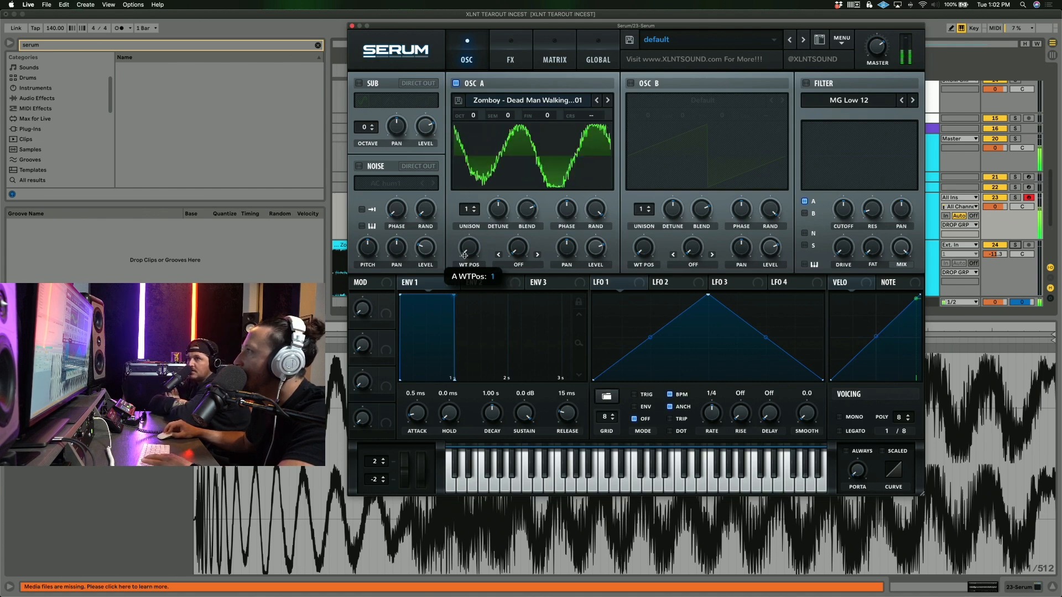
Reopen oscillator A's table editor, apply Normalize each (gained separately) to the frames, and close the editor.
double_click(606, 131)
left_click(477, 171)
left_click(512, 171)
left_click(459, 169)
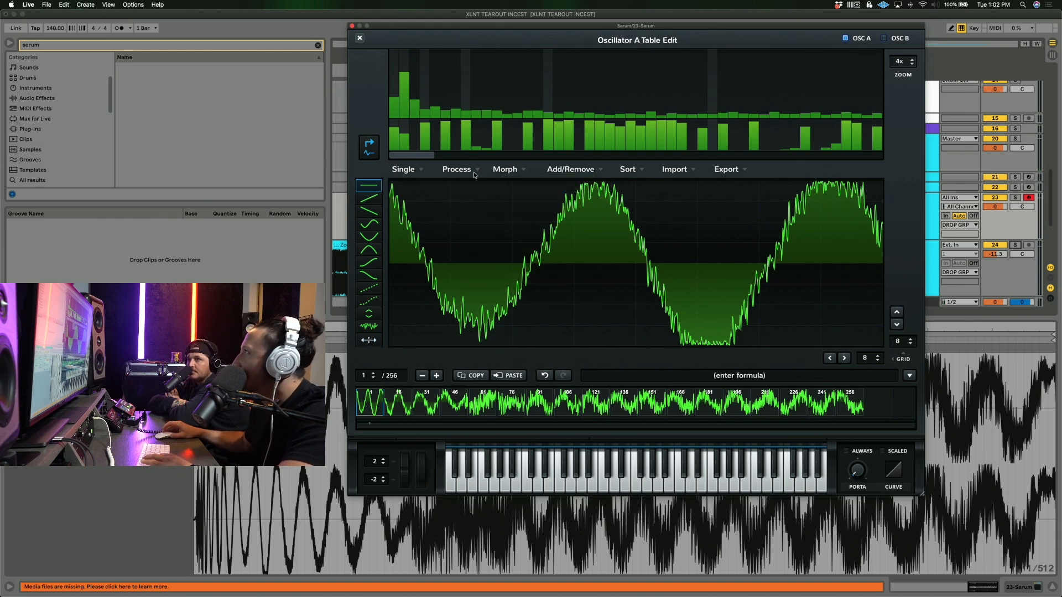
left_click(459, 170)
left_click(469, 179)
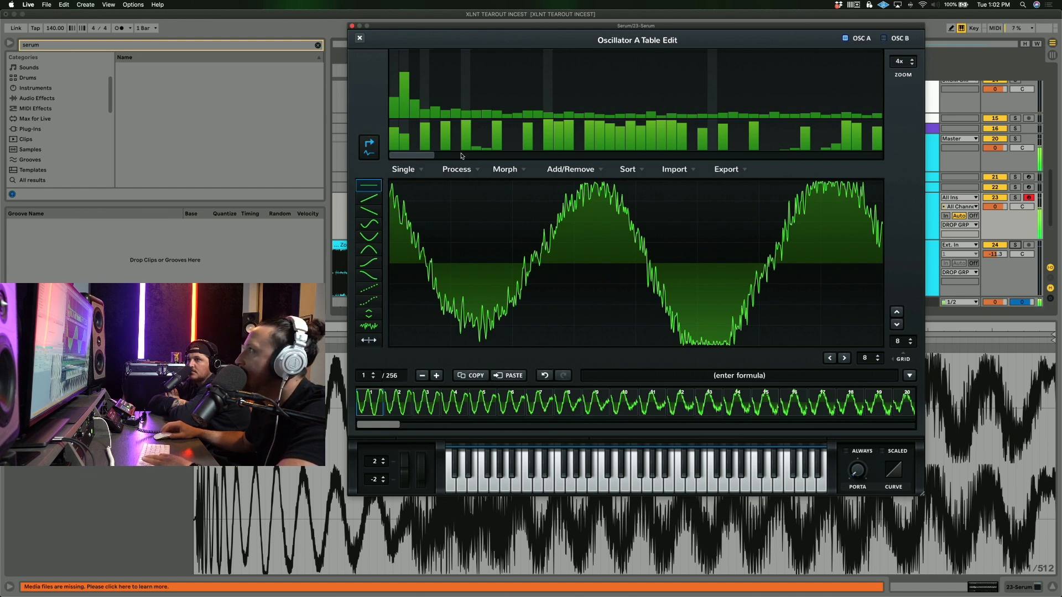
left_click(359, 39)
Audition oscillator A's wavetable position and raise it to a noisier frame.
mouse_move(469, 247)
left_mouse_down()
mouse_move(472, 198)
mouse_move(475, 257)
left_mouse_up()
left_click_drag(505, 27, 504, 24)
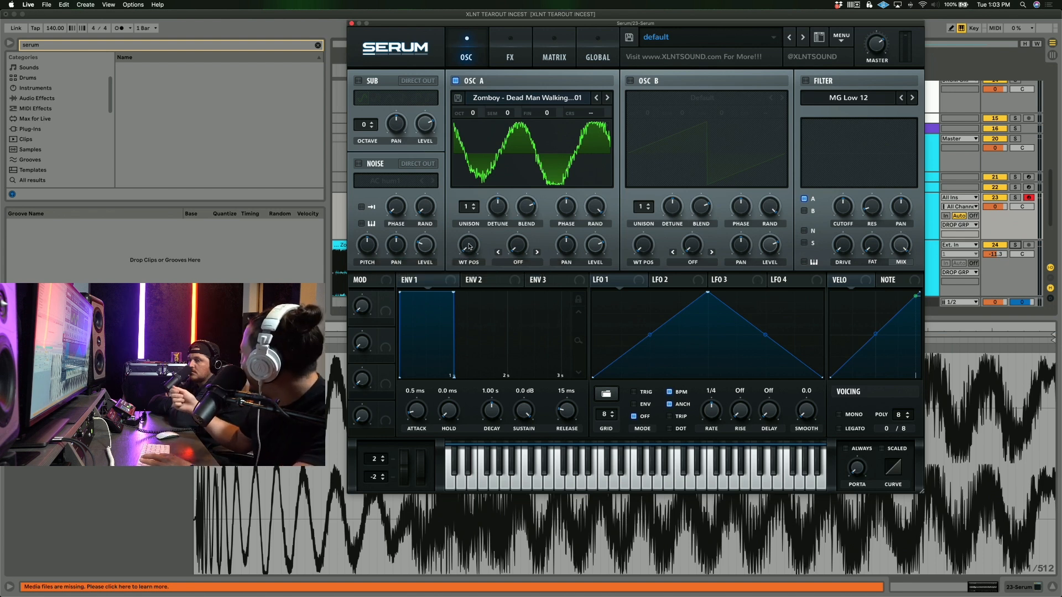
mouse_move(468, 247)
left_mouse_down()
mouse_move(476, 207)
mouse_move(465, 242)
left_mouse_up()
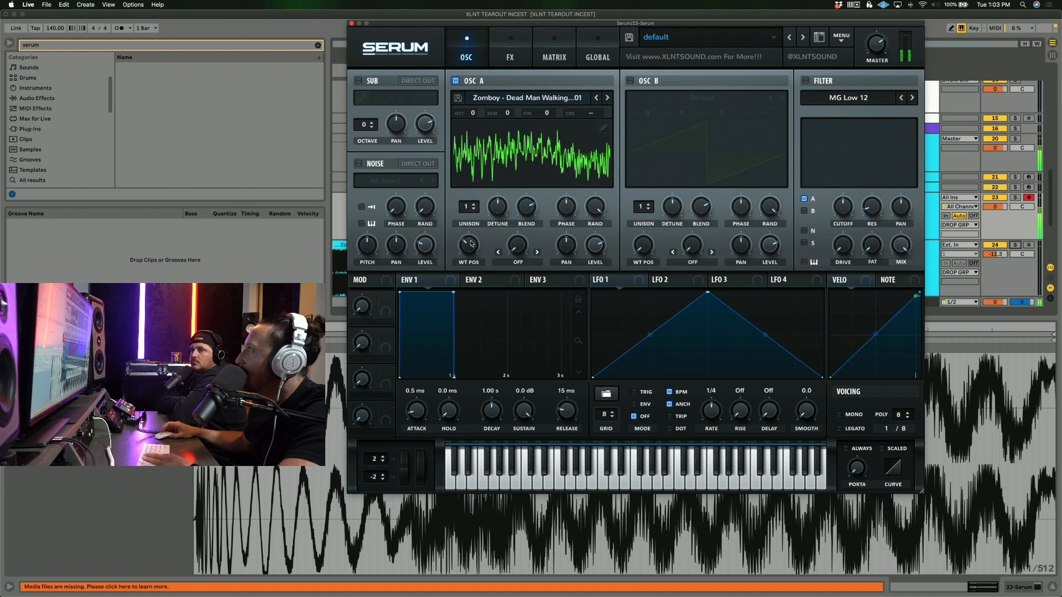
Reshape LFO 1 into a rising ramp with a rate of 1/2 and assign it to oscillator A's wavetable position.
left_click_drag(707, 292, 831, 284)
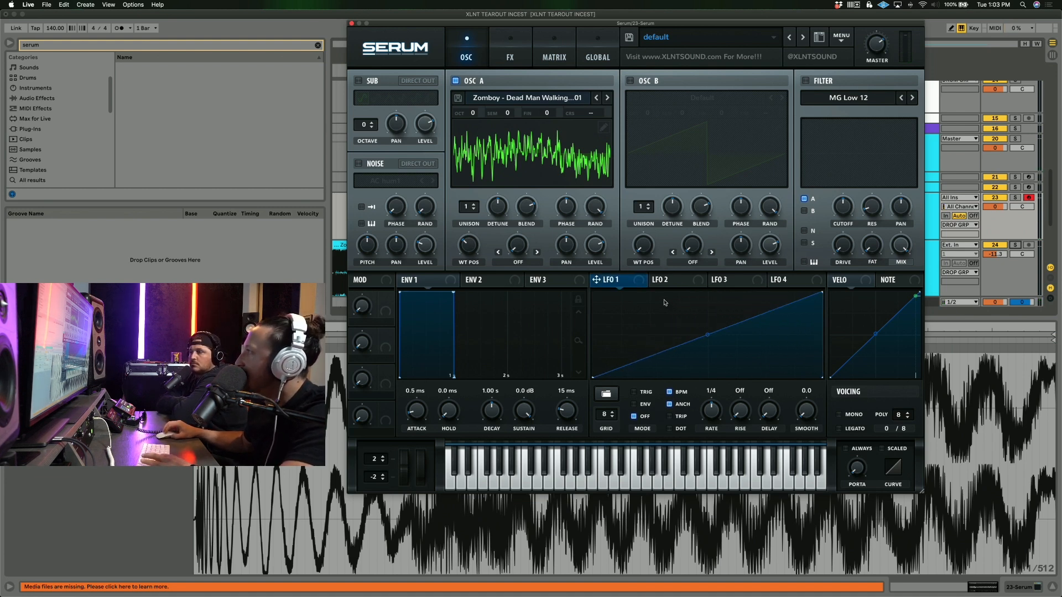
left_click_drag(638, 281, 459, 256)
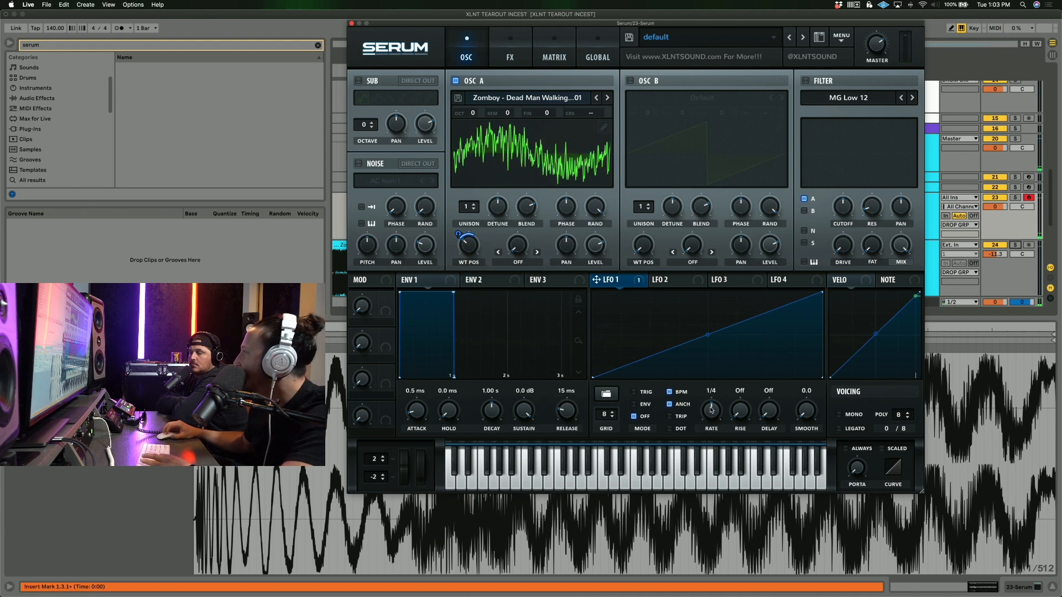
key("a")
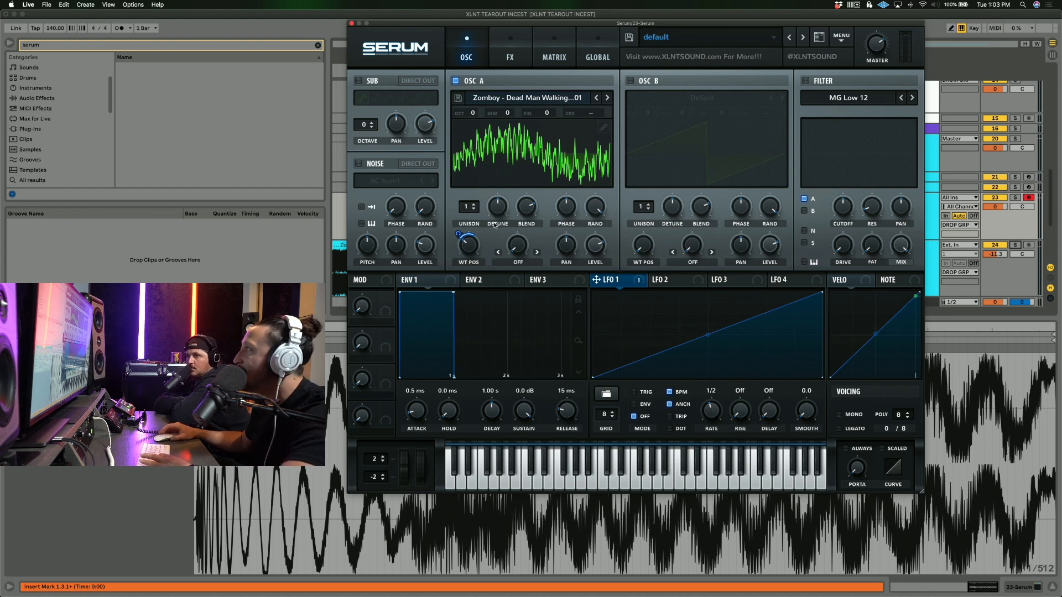
key("a")
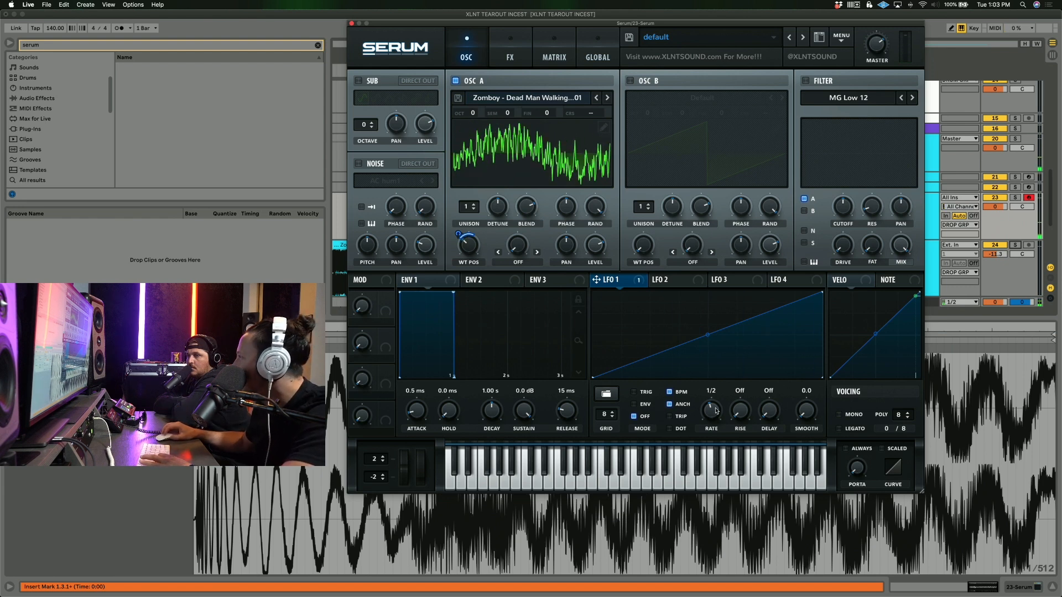
key("a")
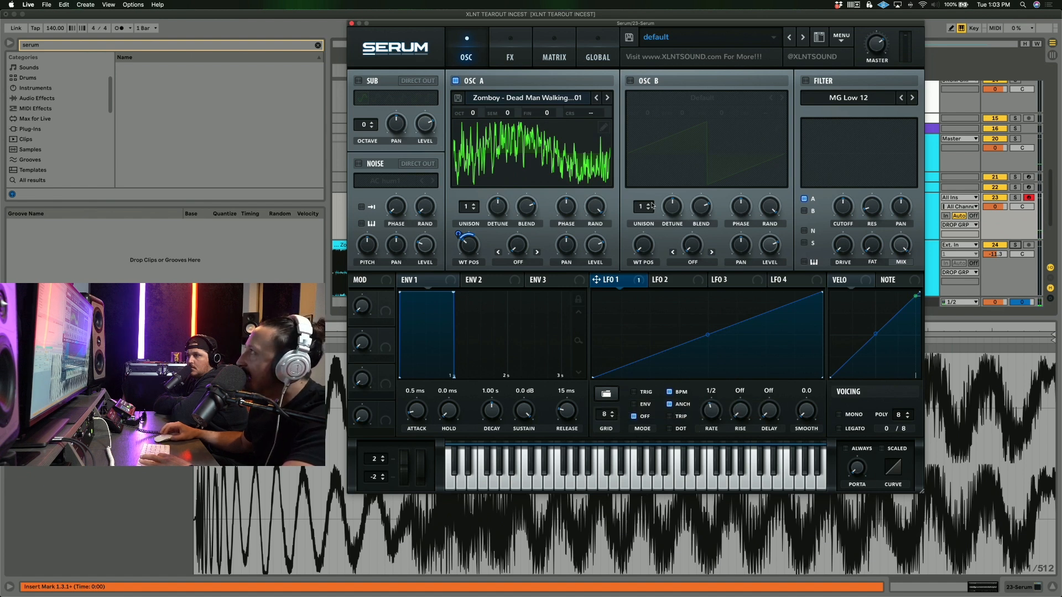
Enable the Distortion effect in Tube mode and increase its drive.
left_click(510, 50)
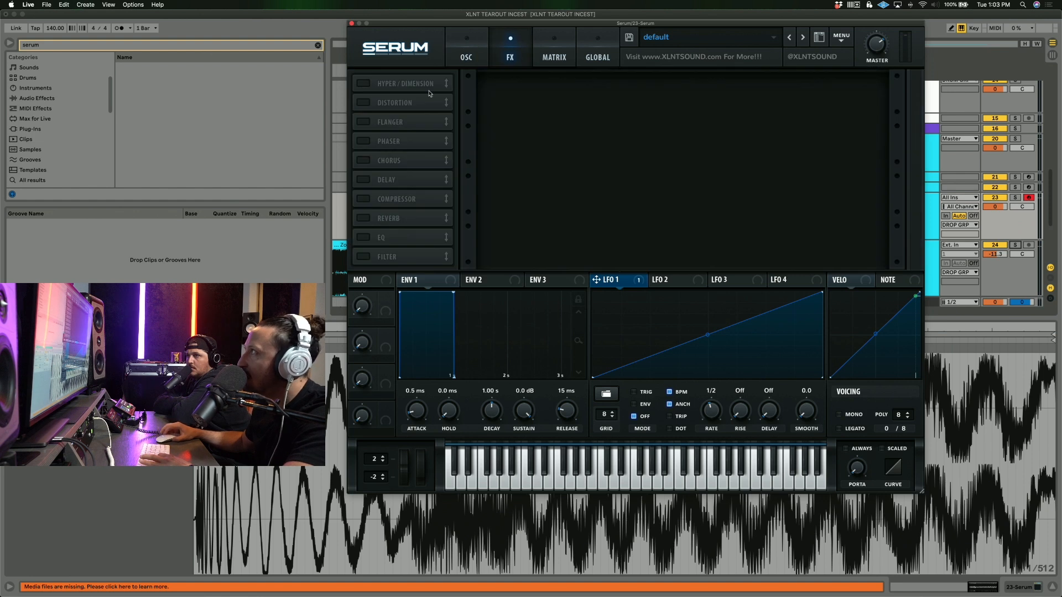
left_click(392, 105)
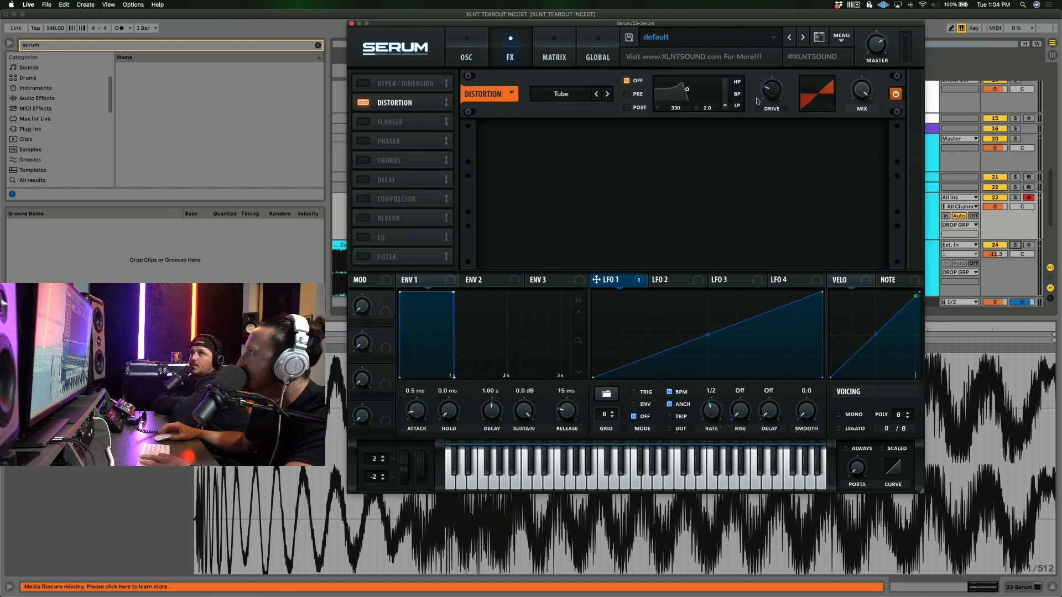
mouse_move(772, 94)
left_mouse_down()
mouse_move(773, 64)
mouse_move(780, 80)
mouse_move(767, 93)
left_mouse_up()
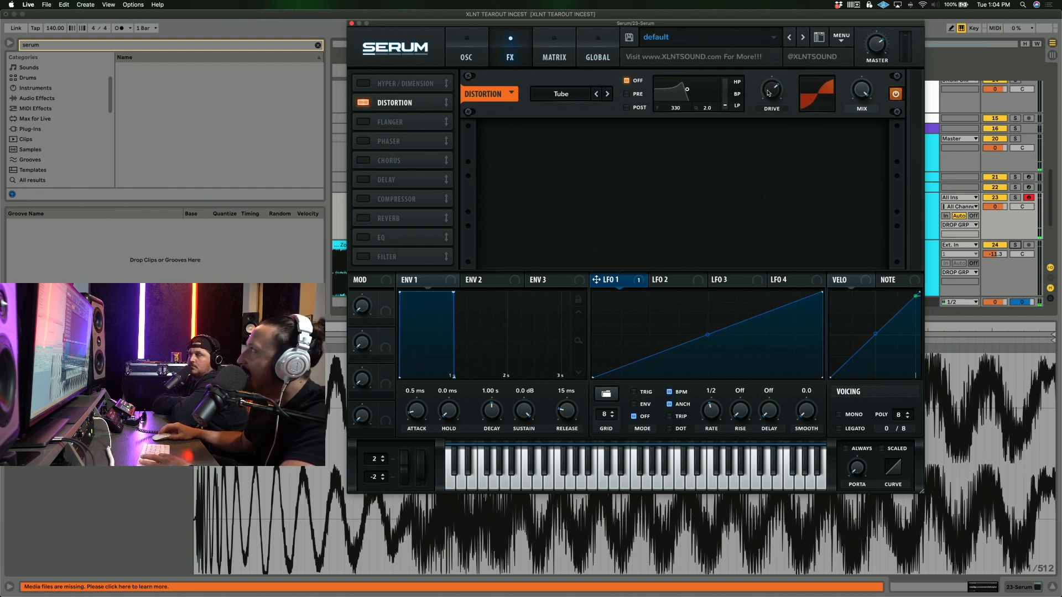
Enable the Compressor effect in multiband mode, lower its threshold and raise its gain.
left_click(362, 200)
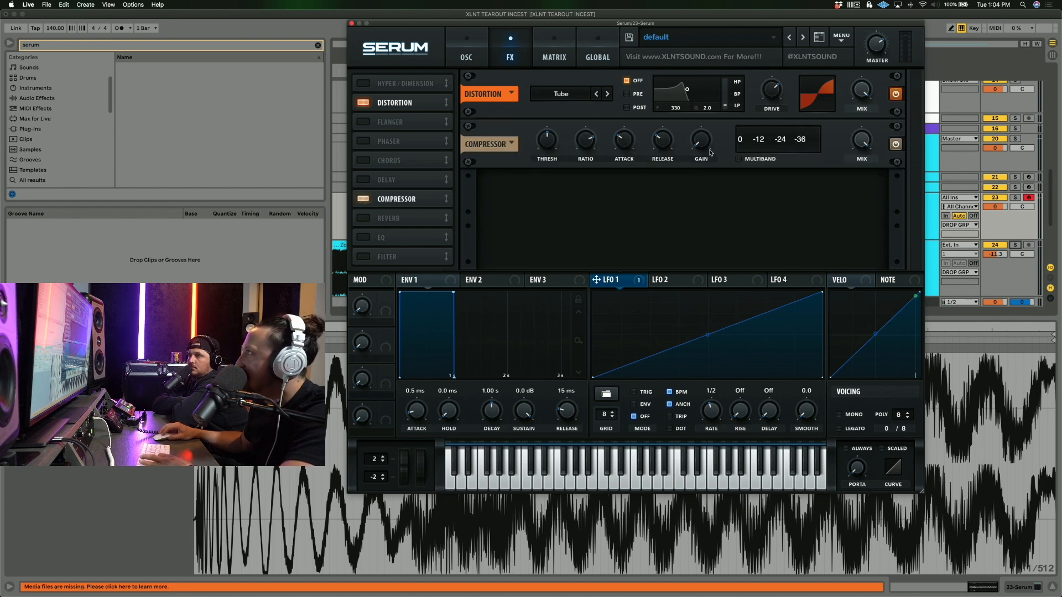
left_click(739, 160)
left_click_drag(552, 142, 549, 149)
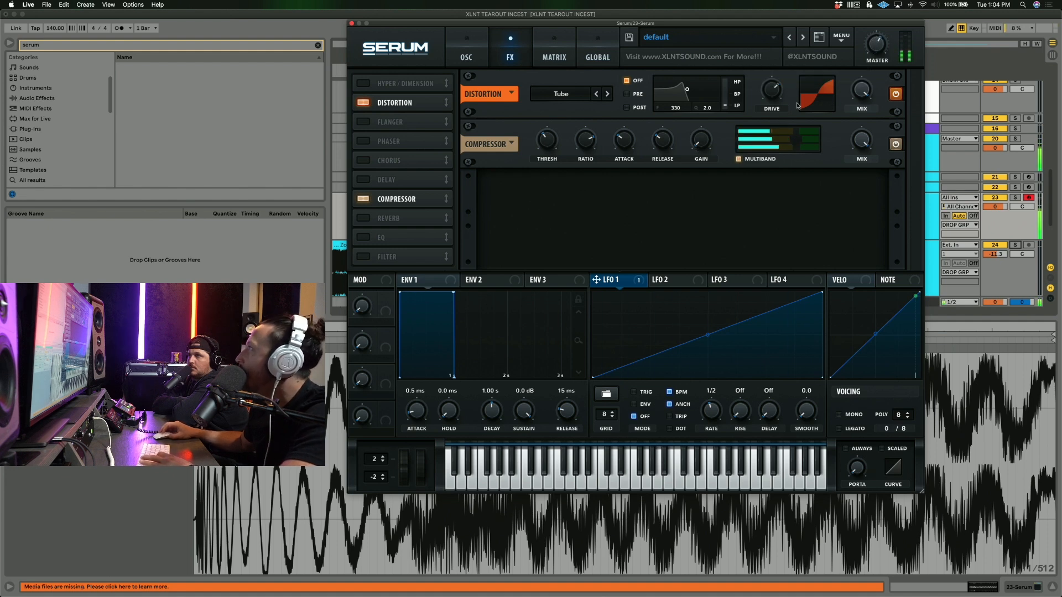
left_click_drag(700, 142, 700, 136)
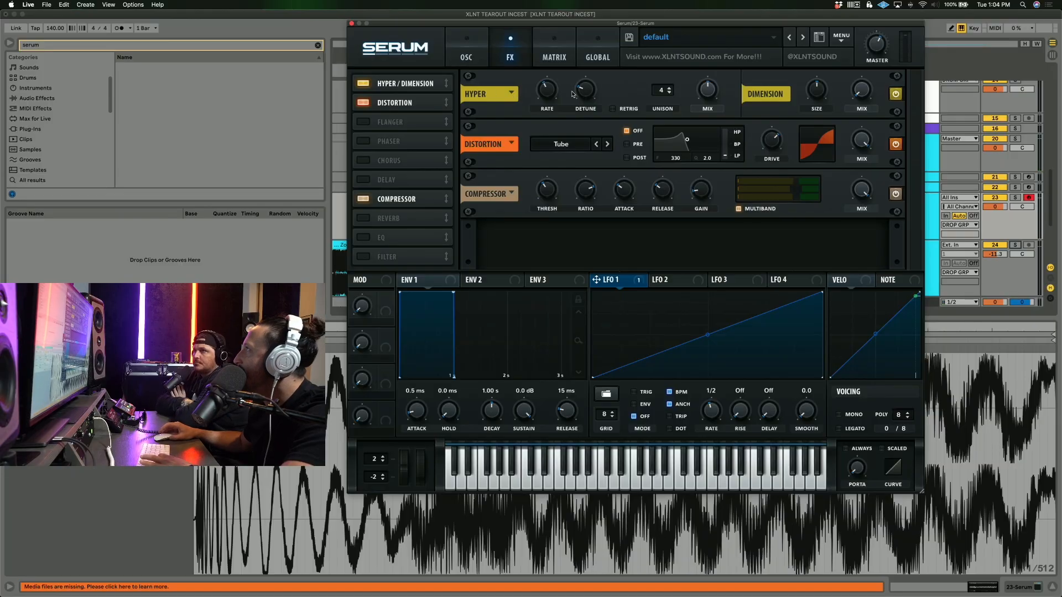
Enable the Hyper/Dimension effect and reduce the Hyper mix while playing notes.
key("a")
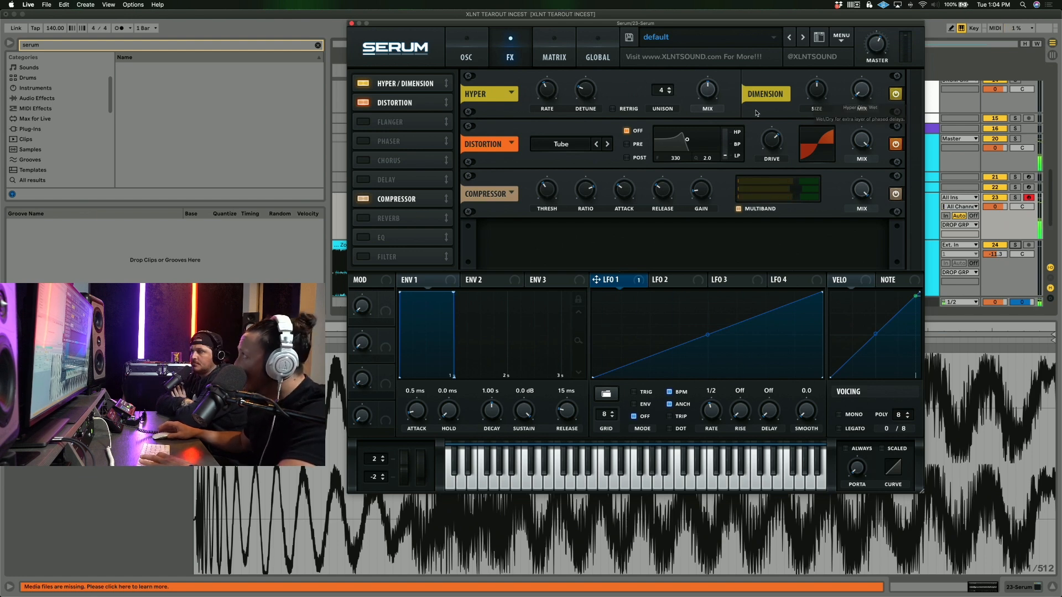
left_click_drag(546, 90, 545, 120)
key("a")
key("a")
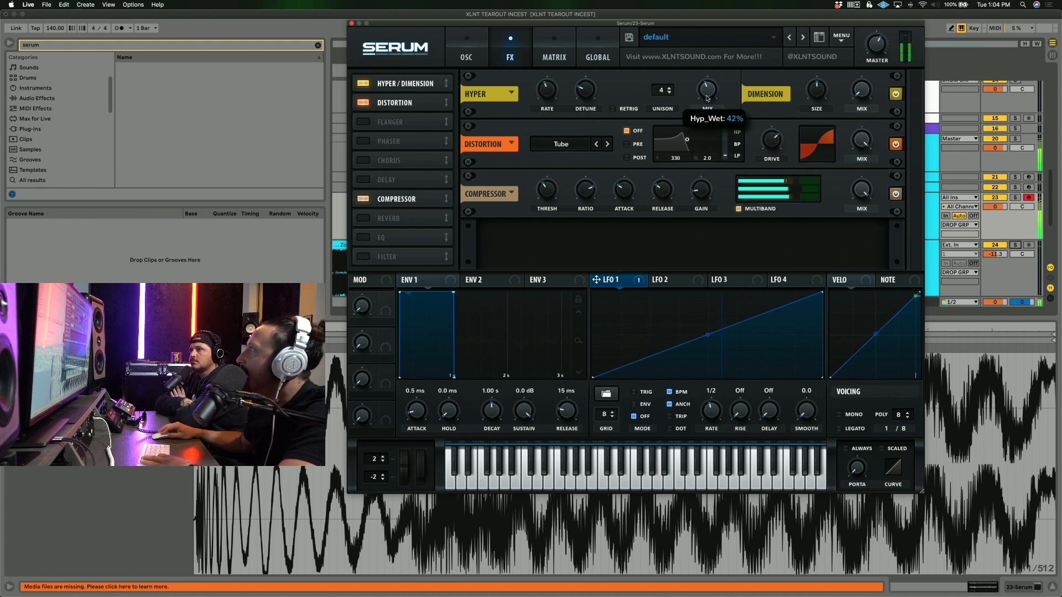
left_click_drag(704, 110, 706, 101)
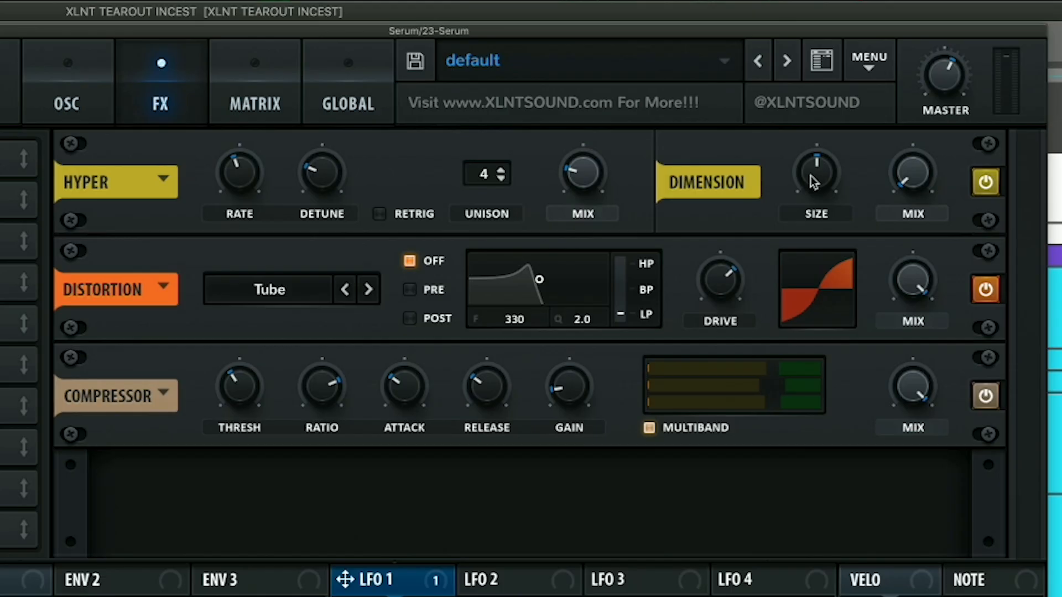
Raise the Dimension mix and set the Dimension size to 31%.
left_click_drag(816, 91, 820, 69)
left_click_drag(822, 129, 921, 53)
left_click_drag(815, 166, 805, 319)
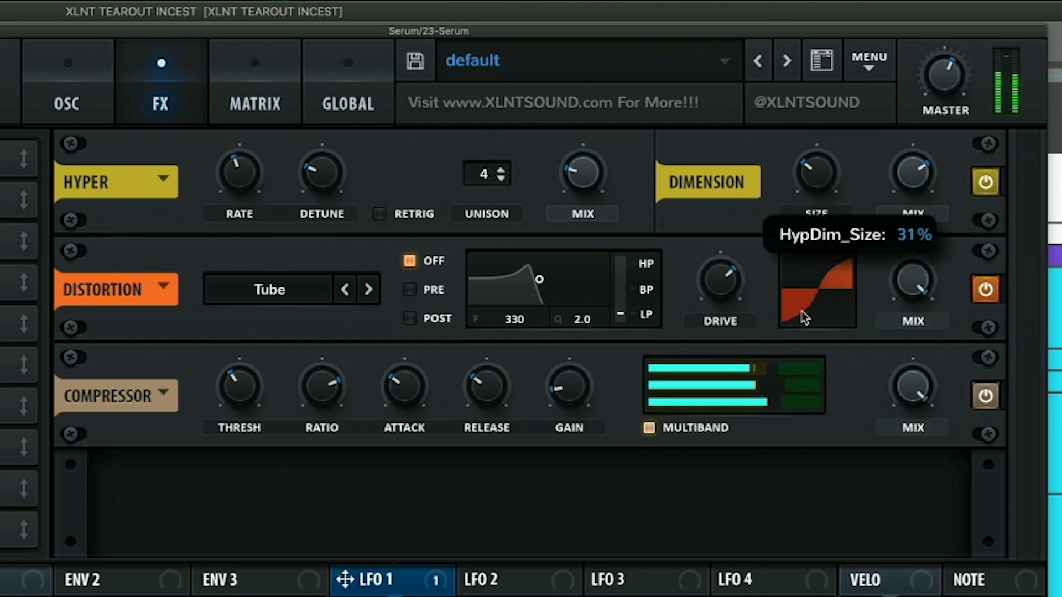
double_click(807, 185)
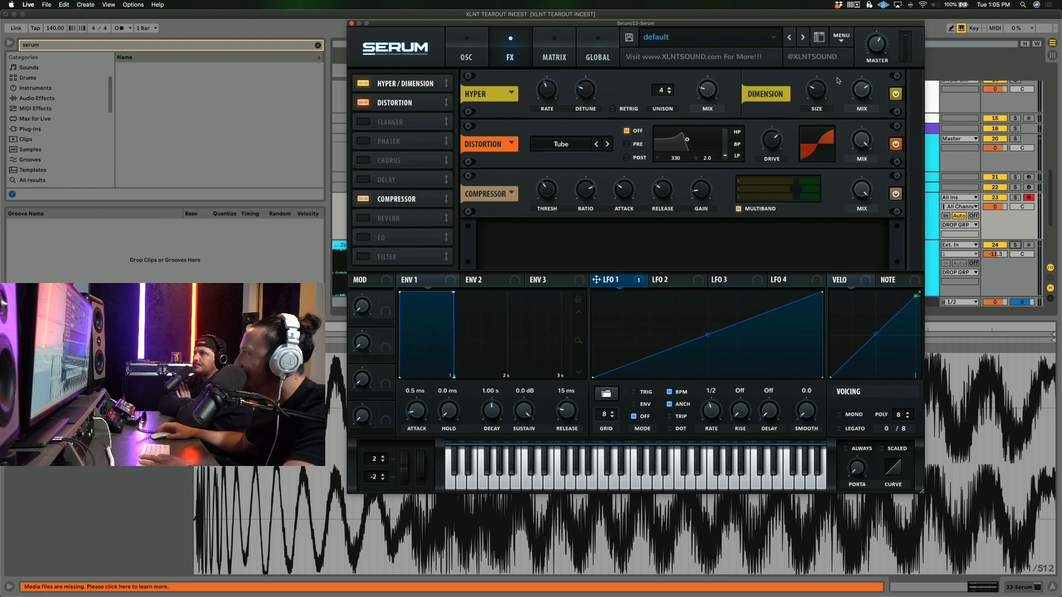
key("a")
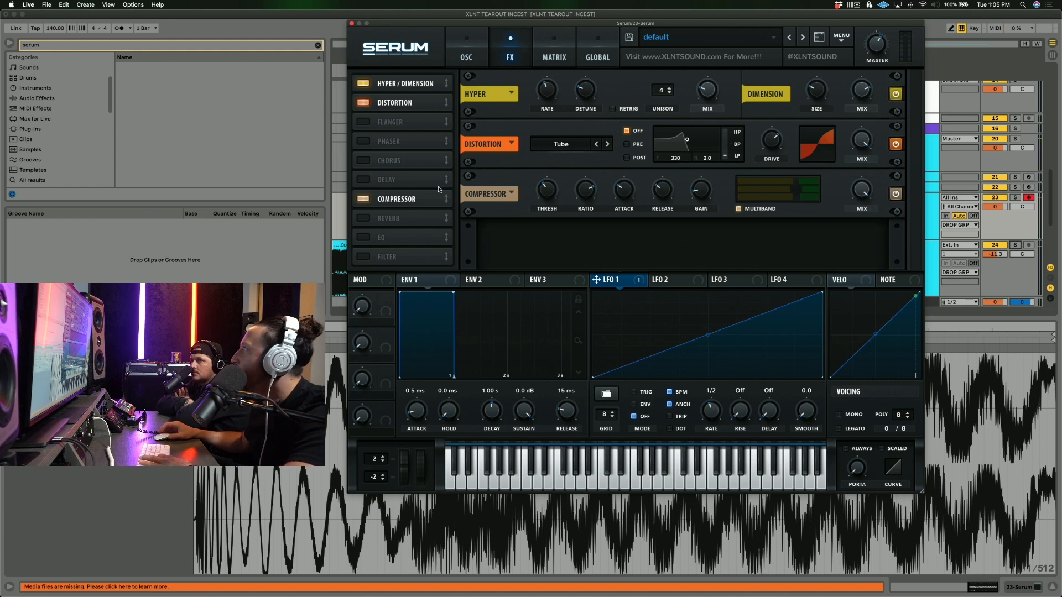
key("a")
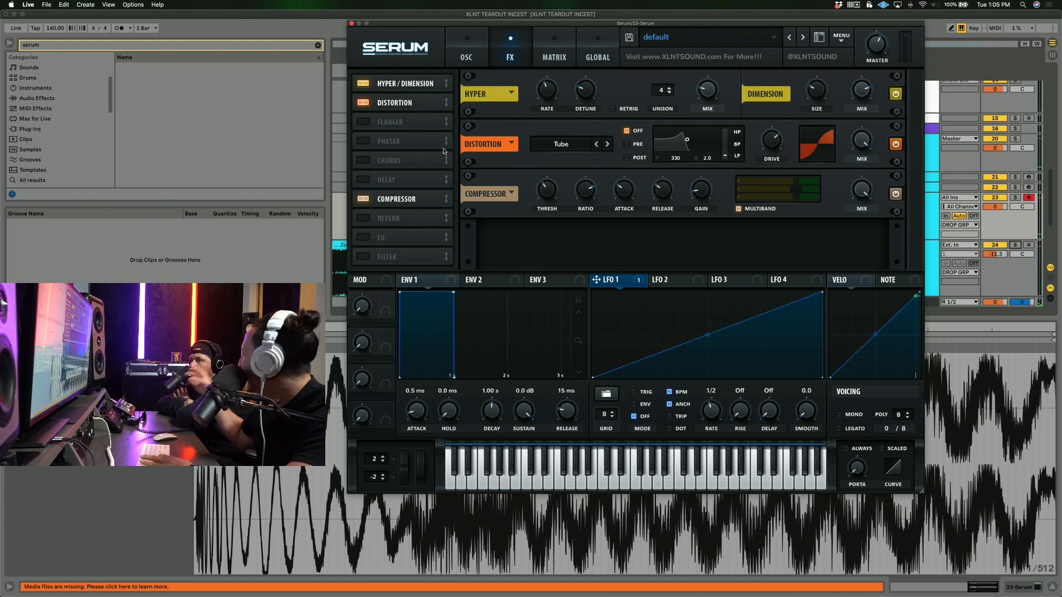
left_click(338, 191)
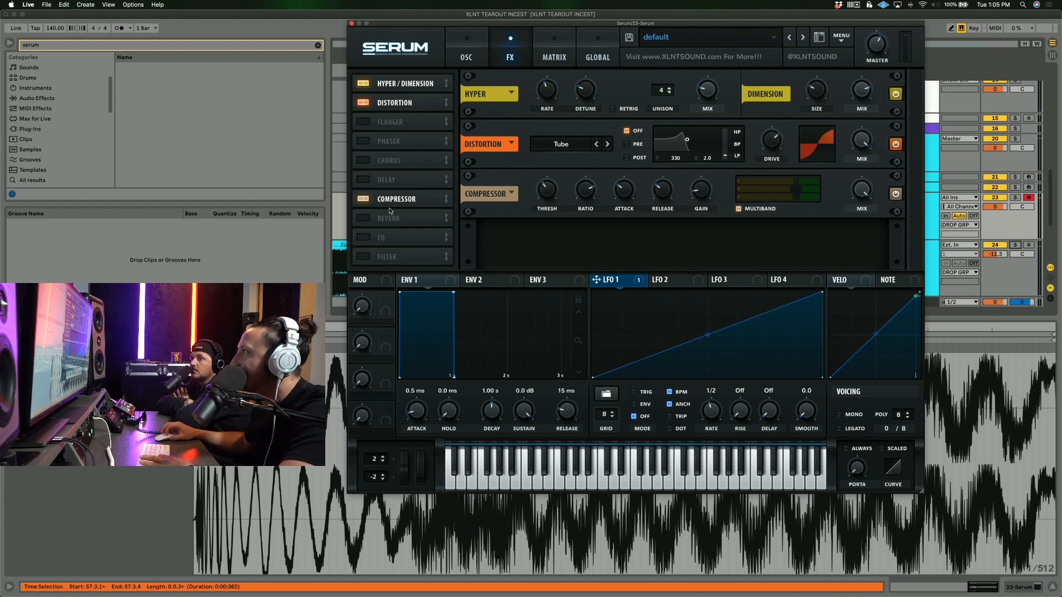
Enable the Delay effect, link its left and right times and set both to 1/128.
left_click(364, 179)
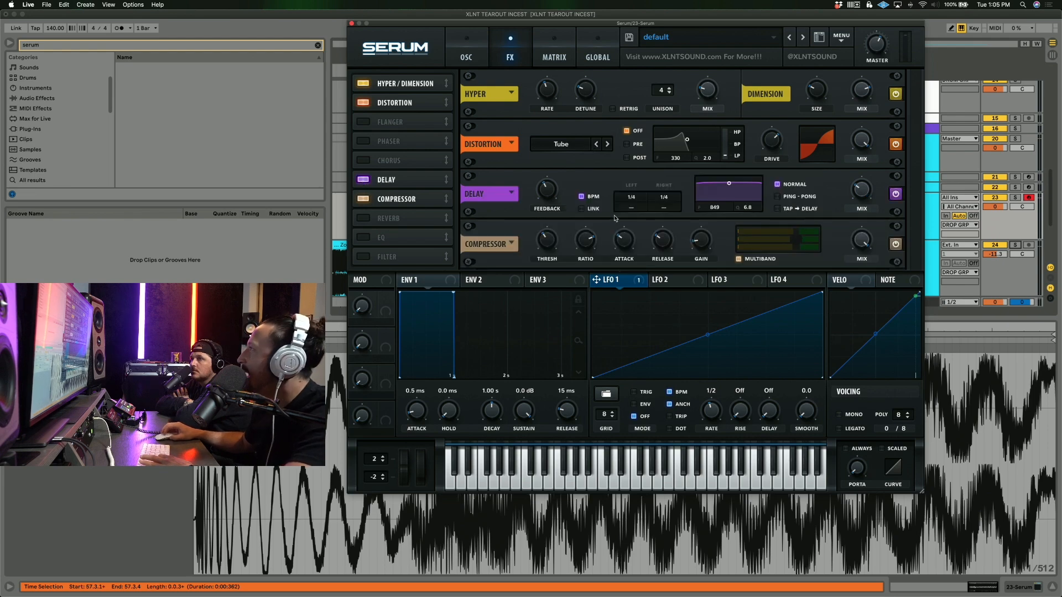
left_click(596, 212)
left_click_drag(631, 197, 625, 260)
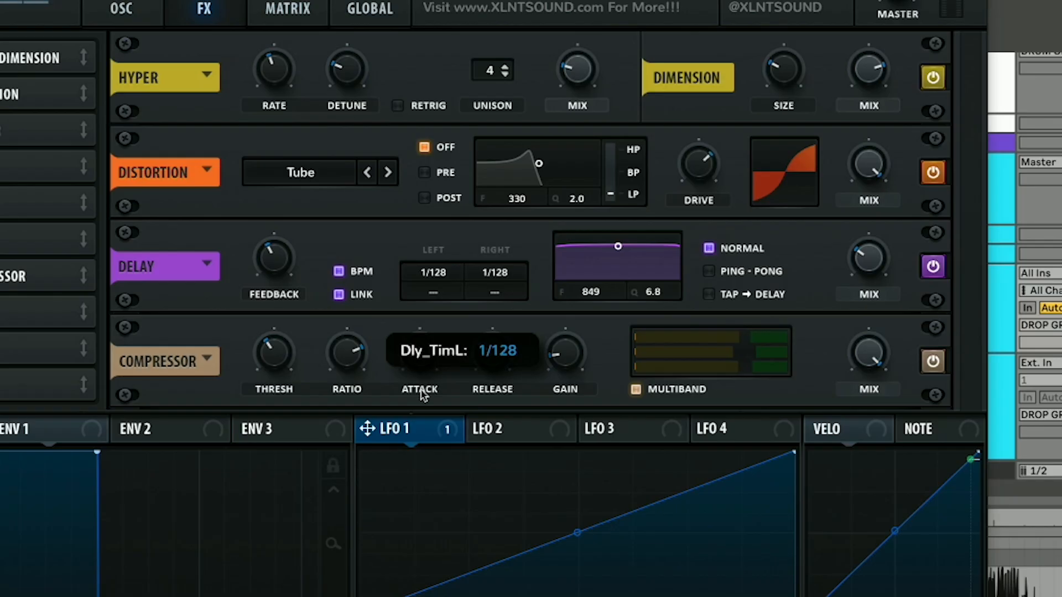
left_click_drag(416, 403, 404, 403)
left_click_drag(437, 274, 437, 266)
Raise the Delay feedback slightly past halfway and set its mix below halfway, bypassing the effect briefly to compare the sound.
left_click_drag(868, 257, 898, 199)
left_click(935, 266)
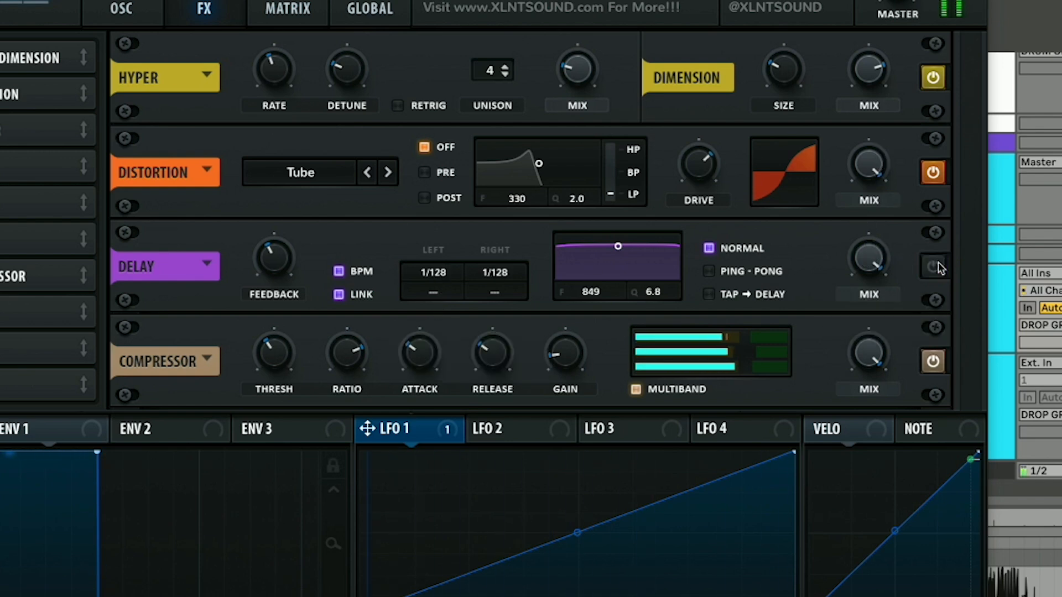
left_click(934, 266)
left_click_drag(273, 258, 289, 226)
left_click_drag(286, 267, 280, 299)
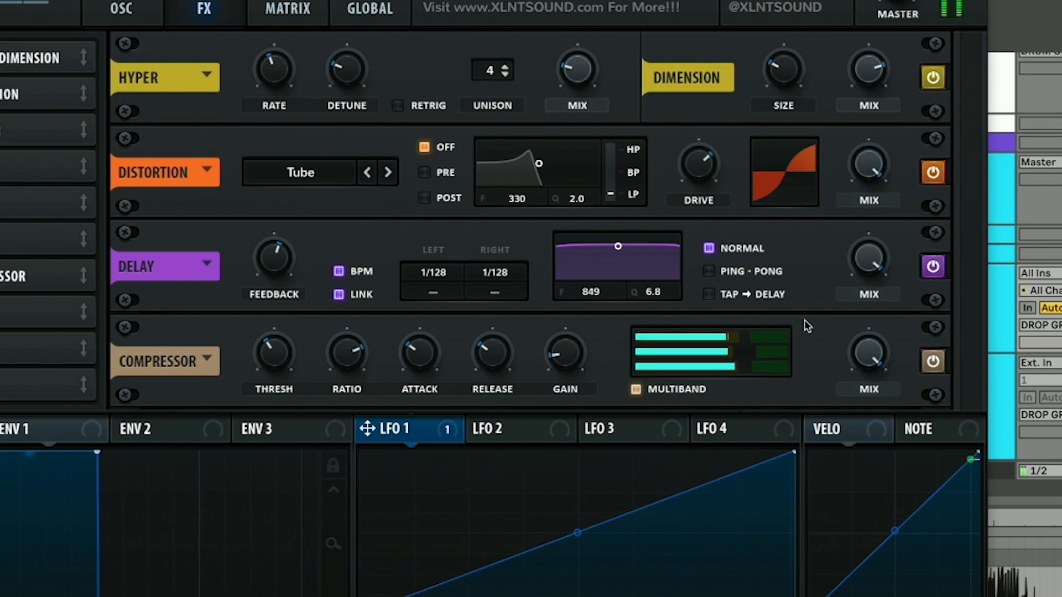
left_click_drag(864, 270, 858, 357)
left_click_drag(864, 246, 865, 251)
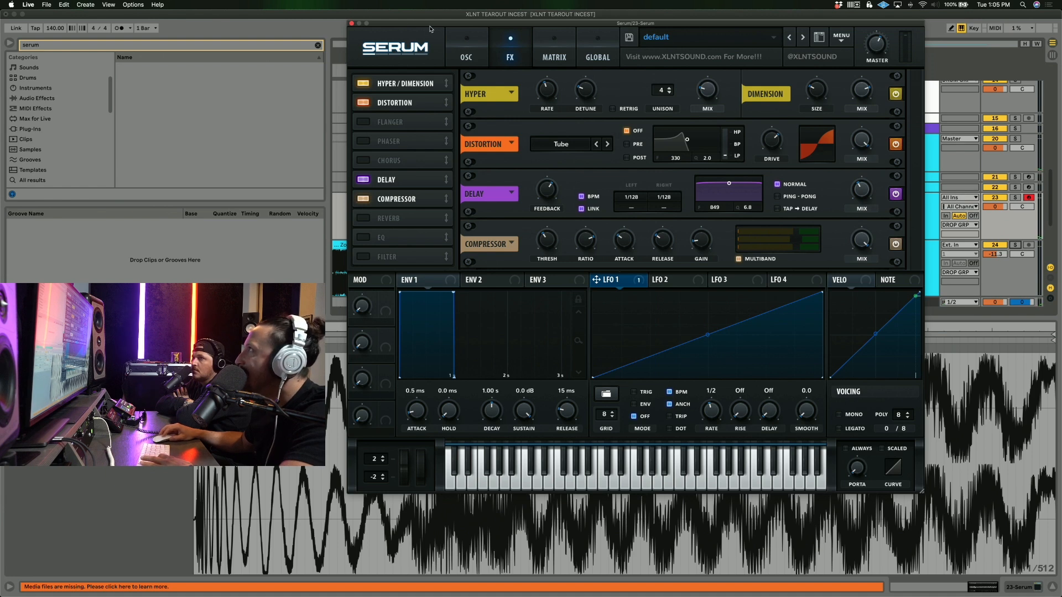
left_click_drag(430, 26, 428, 19)
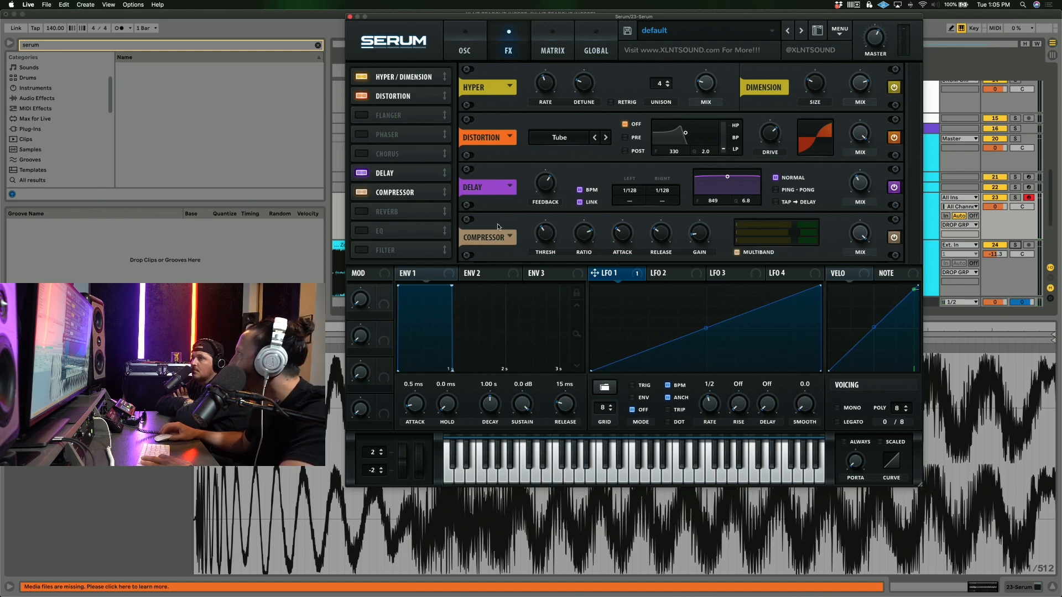
left_click(466, 51)
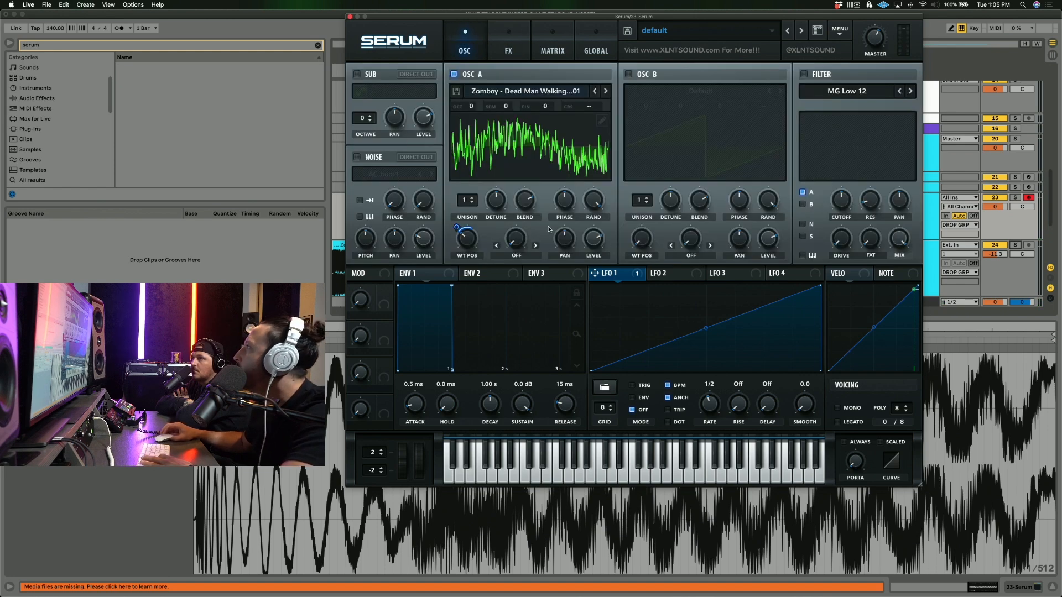
left_click(504, 50)
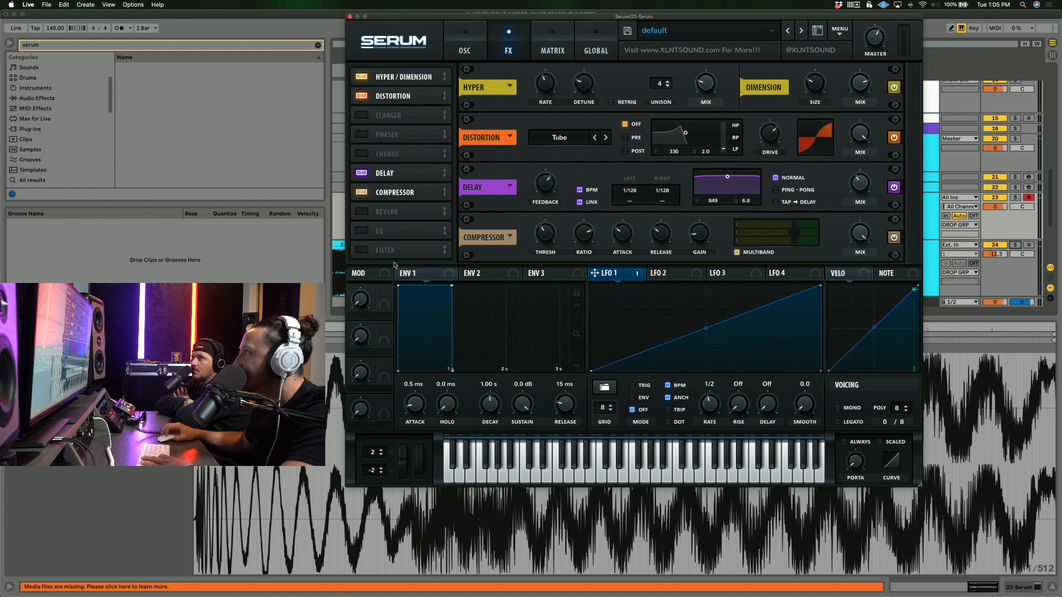
Enable the Filter effect in High 12 mode, set a low cutoff and slightly raise the resonance, comparing with it bypassed.
left_click(363, 251)
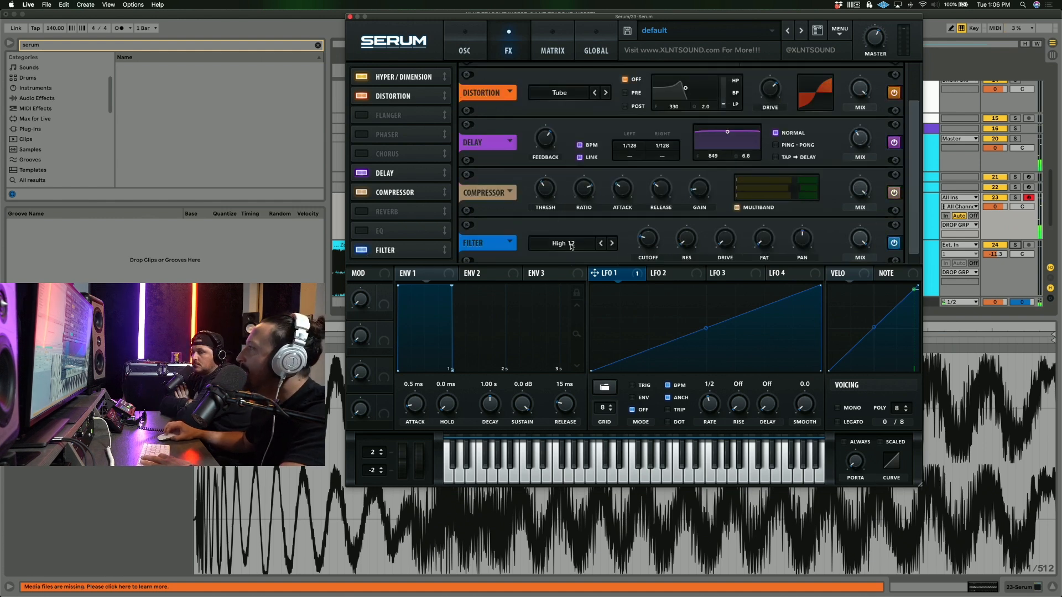
left_click(645, 239)
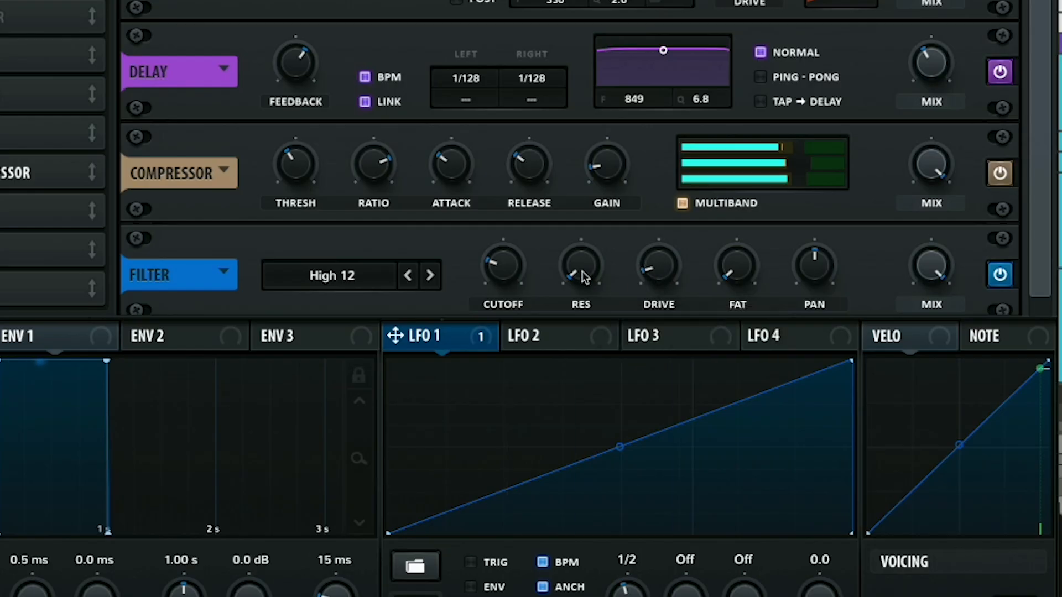
mouse_move(583, 276)
left_mouse_down()
mouse_move(600, 206)
mouse_move(589, 257)
left_mouse_up()
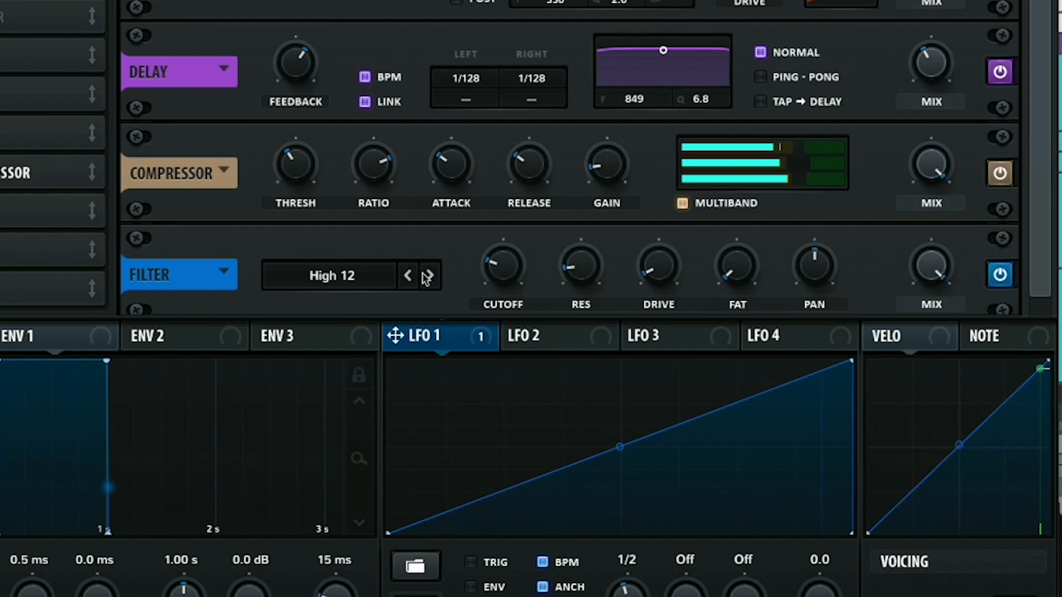
left_click(1000, 275)
left_click(1001, 276)
left_click_drag(506, 262, 506, 257)
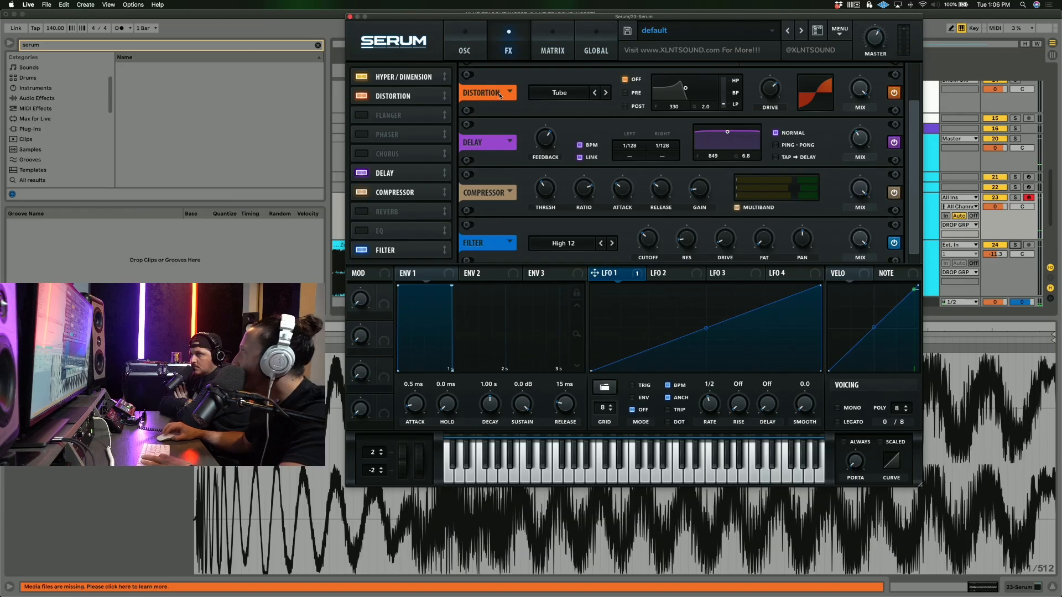
Review the effects chain and the oscillator settings of the bass patch.
scroll(494, 133, "down", 1)
scroll(496, 150, "up", 5)
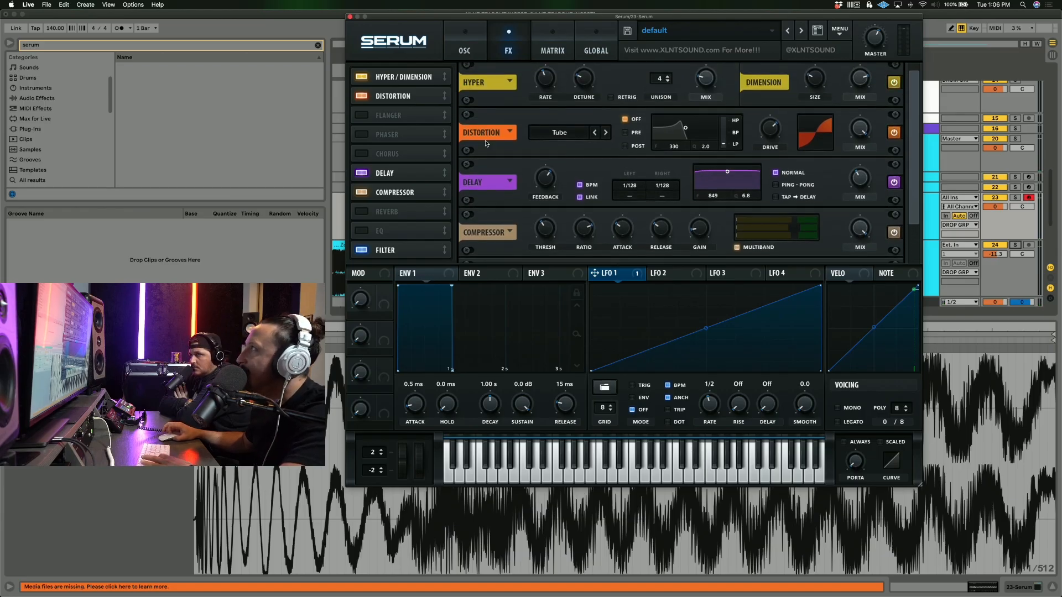
left_click(474, 55)
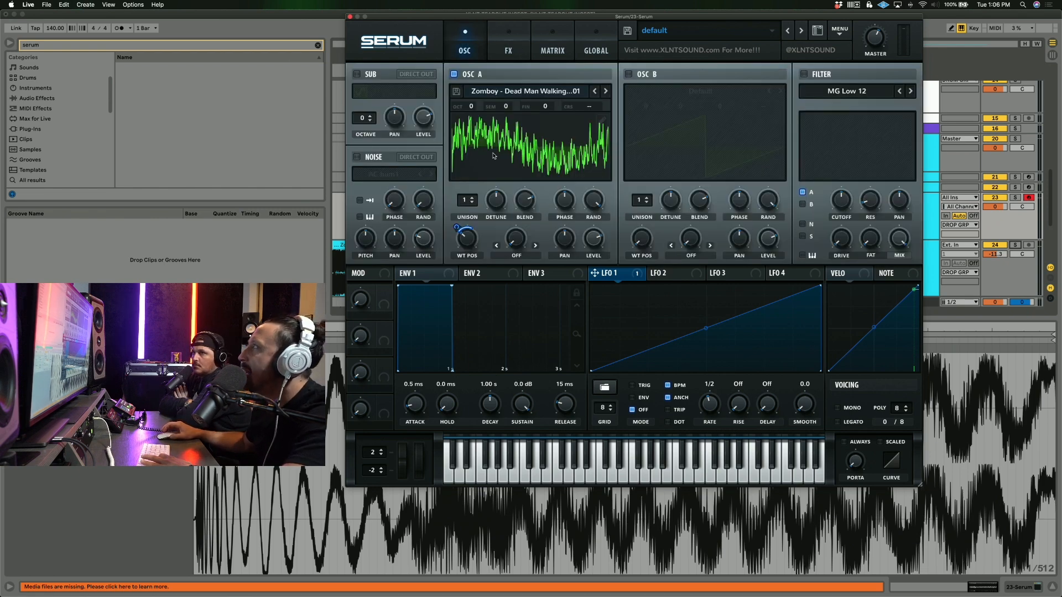
left_click(502, 52)
left_click(471, 53)
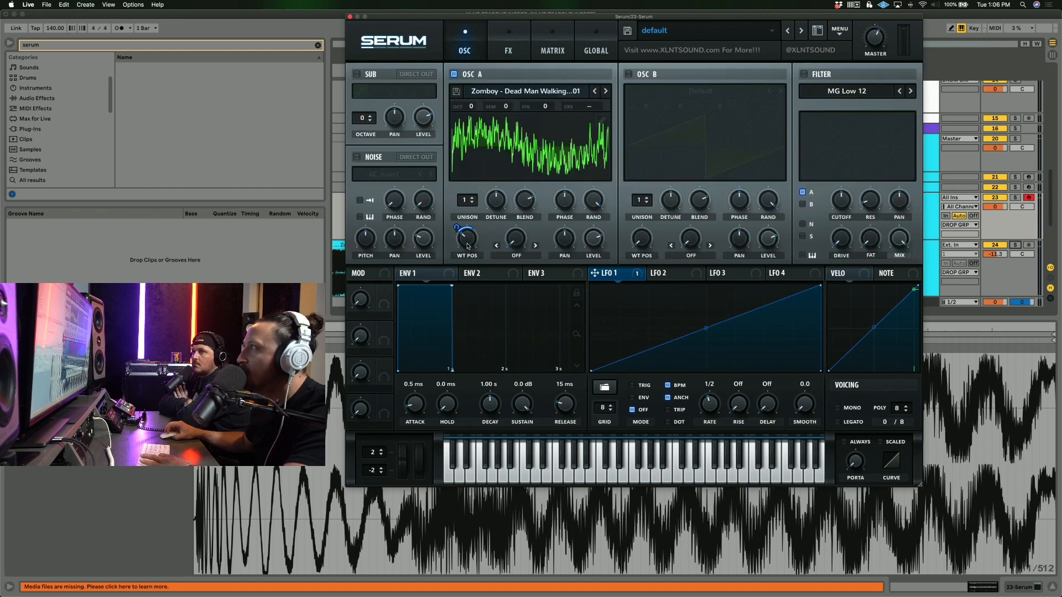
left_click(514, 56)
left_click_drag(911, 101, 915, 143)
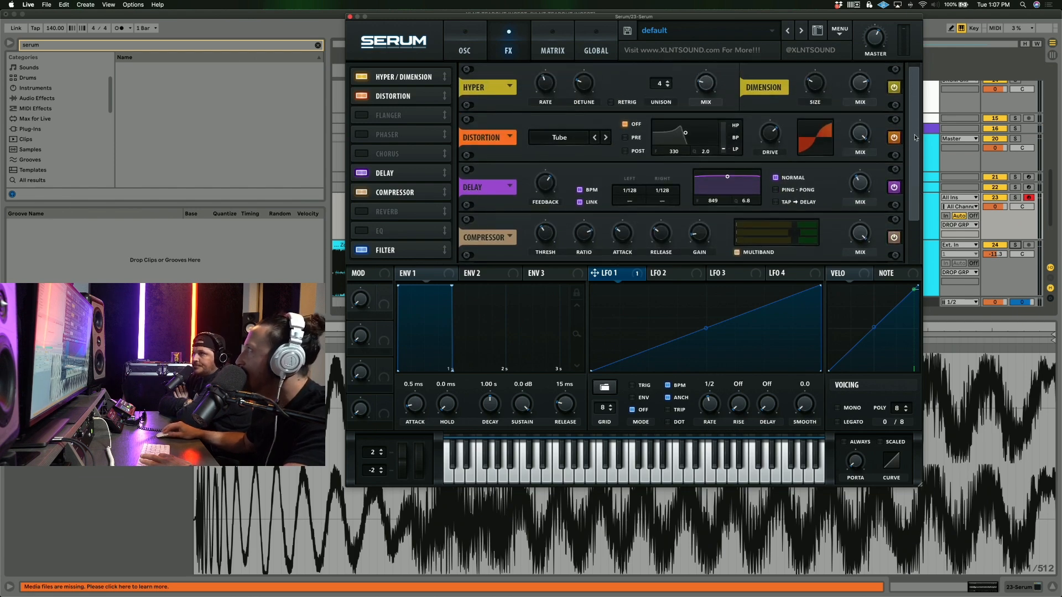
Enable the oscillator section's filter, choose the BN 12 type and lower its cutoff while playing notes.
left_click(468, 55)
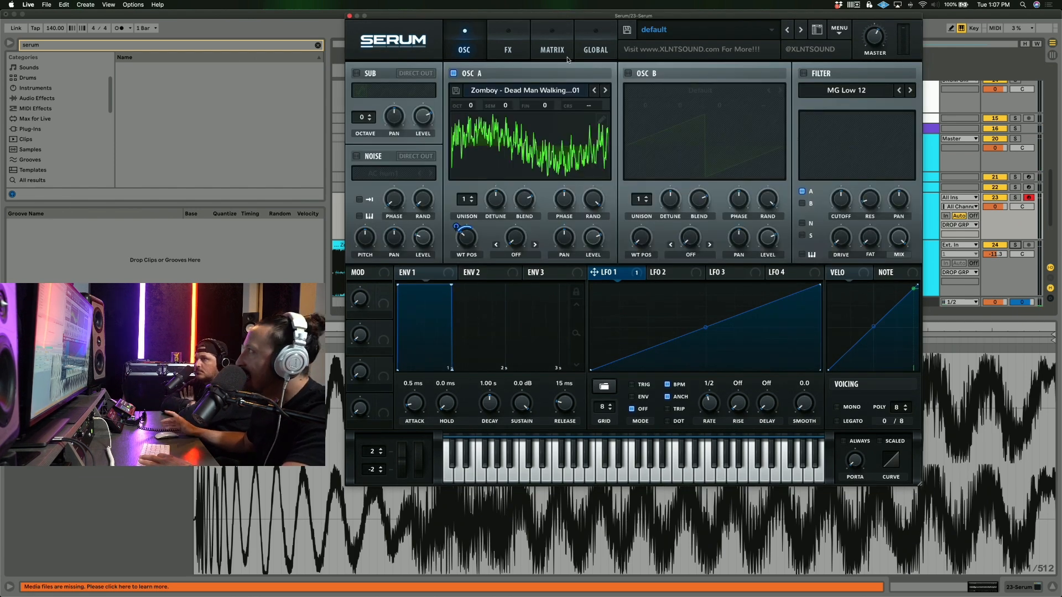
left_click(803, 74)
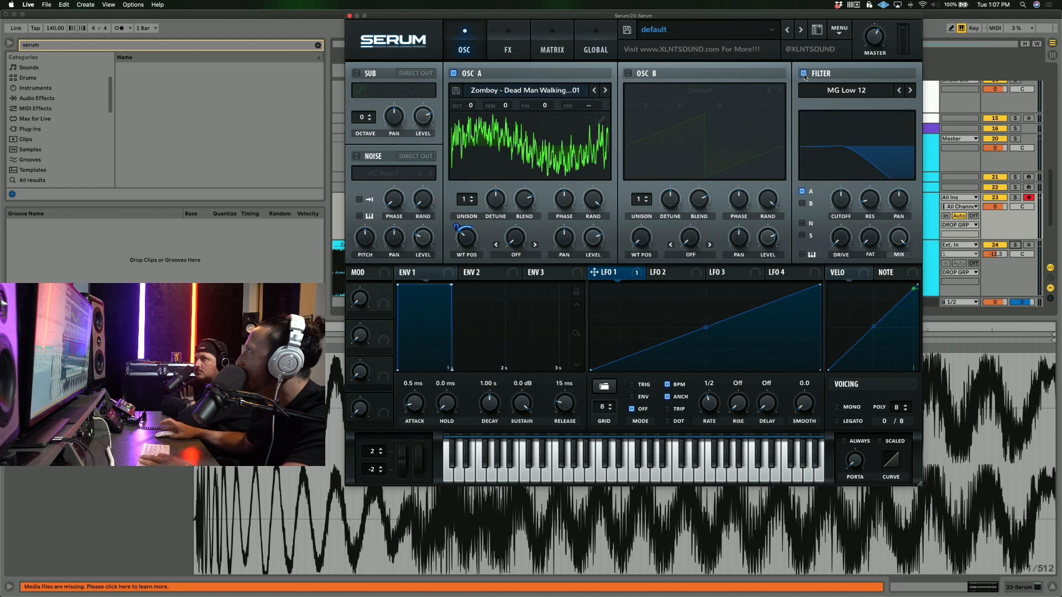
left_click(860, 96)
mouse_move(845, 100)
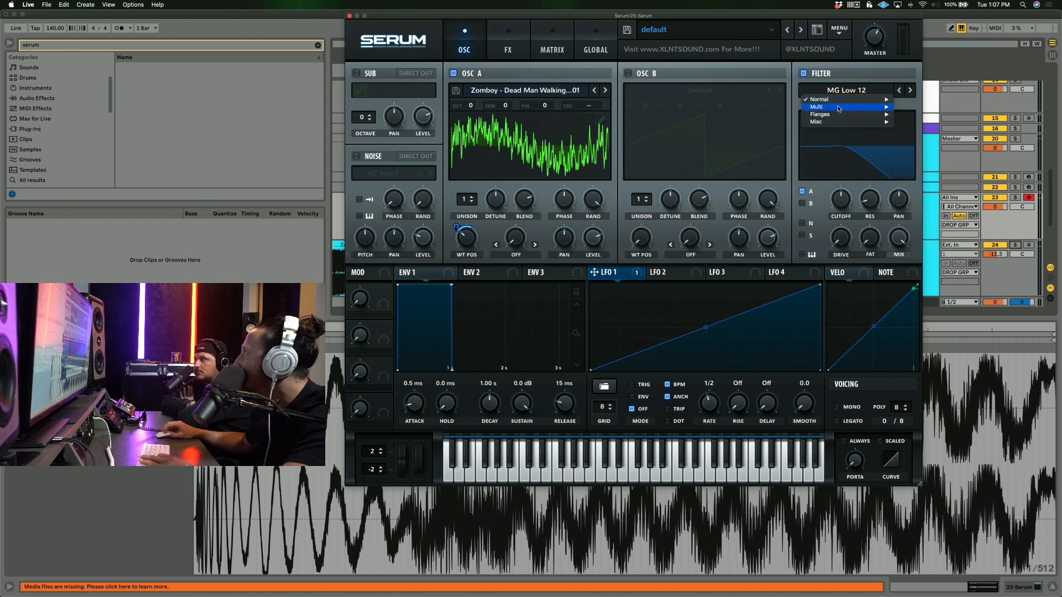
left_click(913, 175)
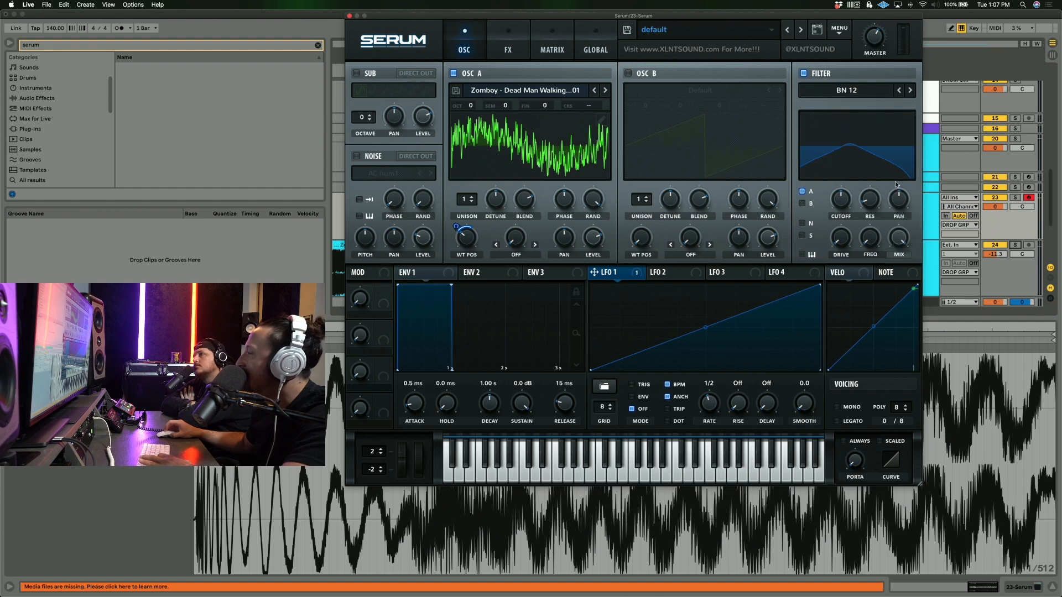
mouse_move(839, 186)
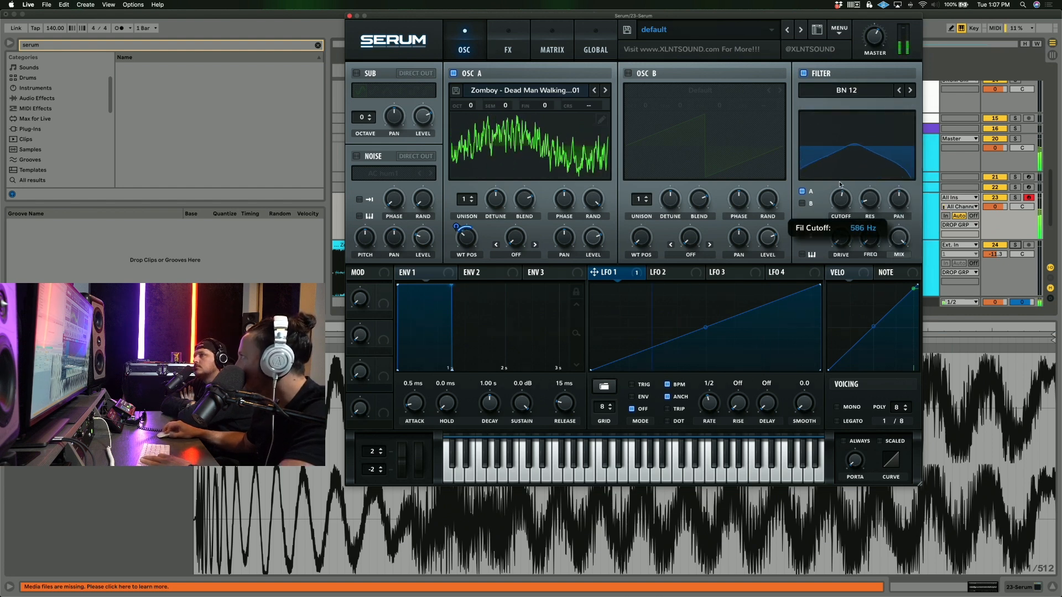
left_click_drag(839, 186, 841, 201)
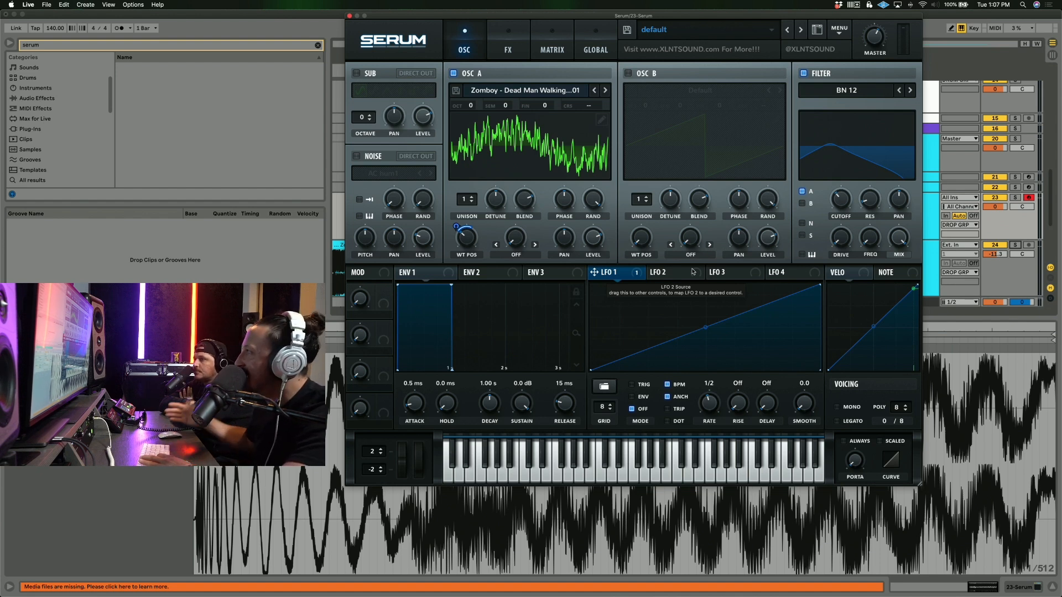
Assign LFO 2 to the filter's cutoff and Freq controls, adjusting the modulation direction and depth on the cutoff.
left_click(685, 272)
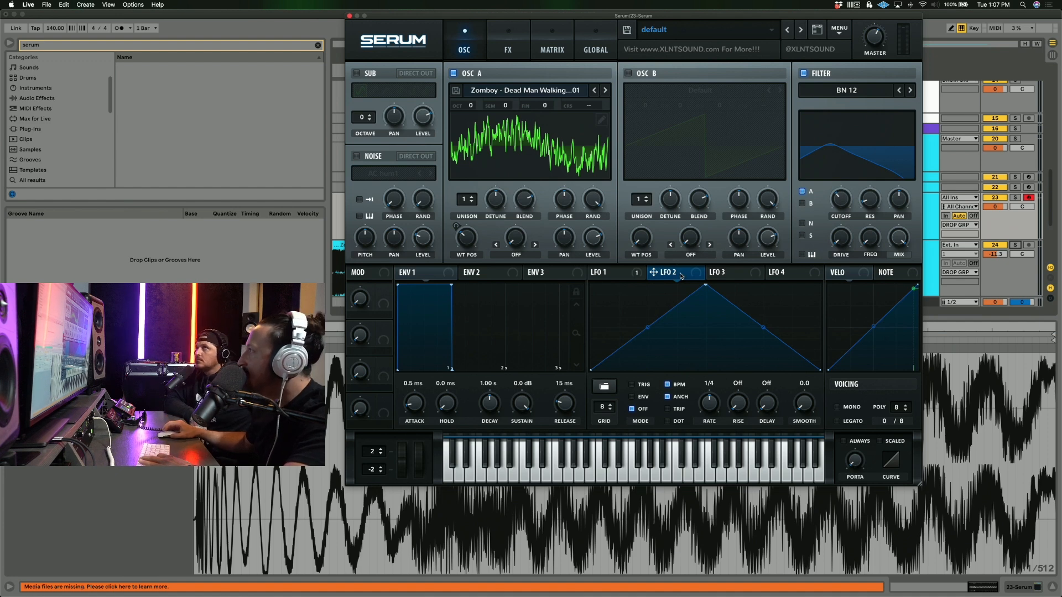
left_click_drag(684, 277, 841, 200)
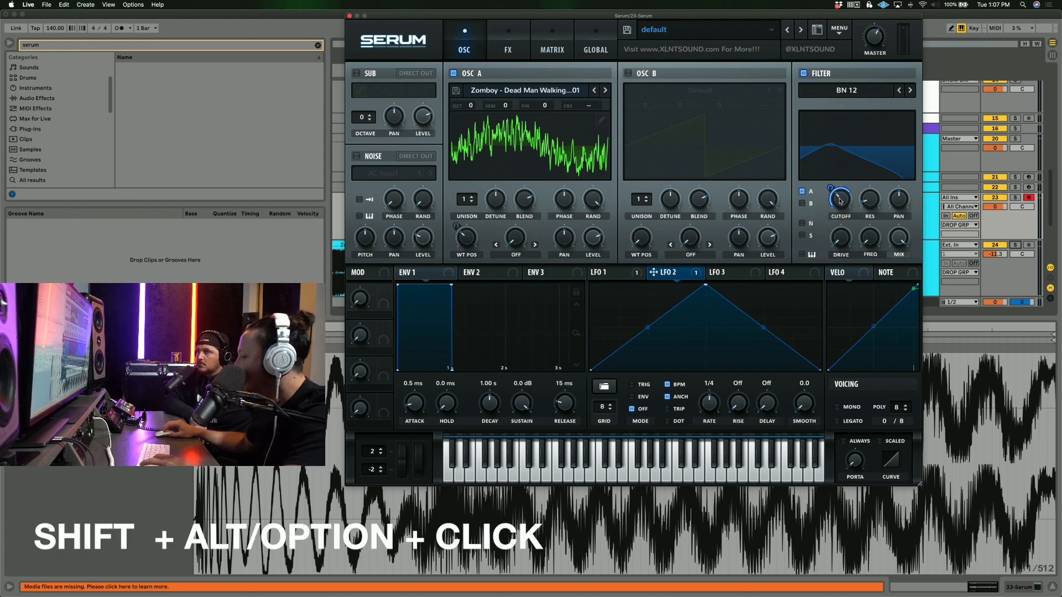
left_click_drag(836, 203, 839, 197)
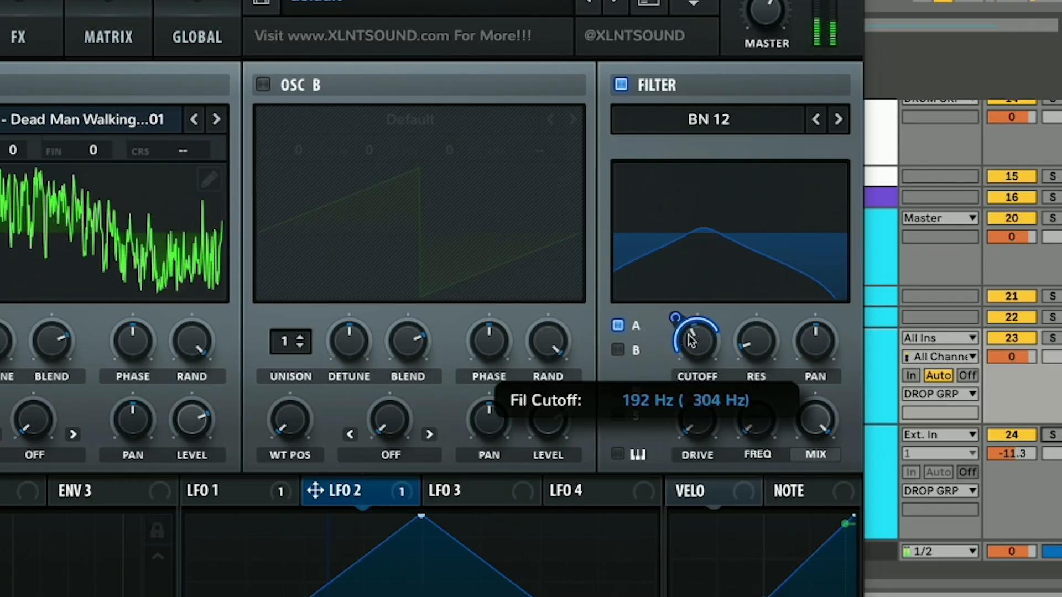
mouse_move(691, 331)
left_mouse_down()
mouse_move(683, 355)
mouse_move(697, 346)
mouse_move(678, 311)
mouse_move(688, 331)
left_mouse_up()
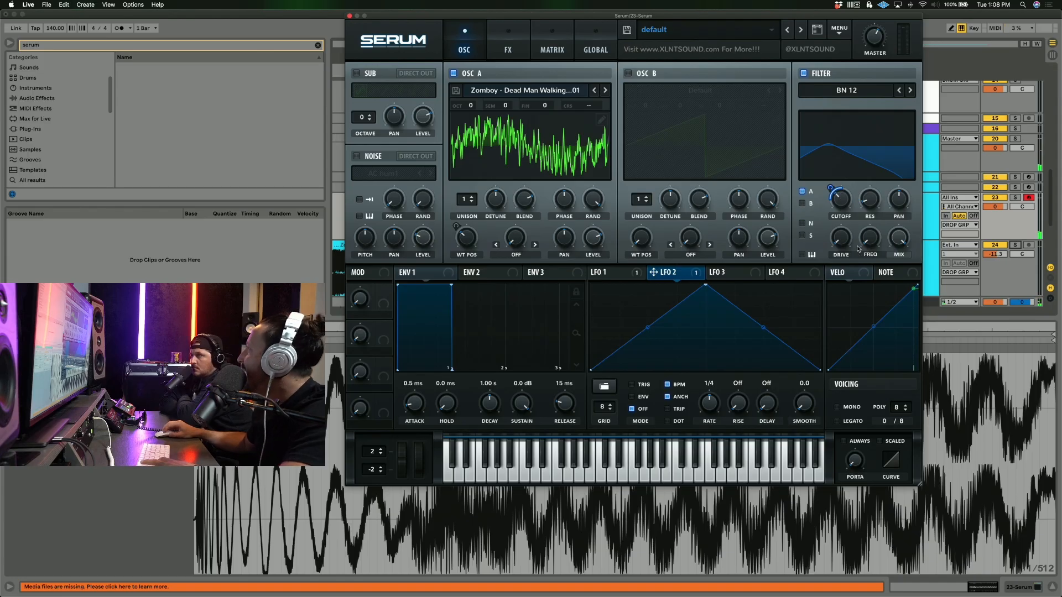
left_click_drag(694, 278, 861, 221)
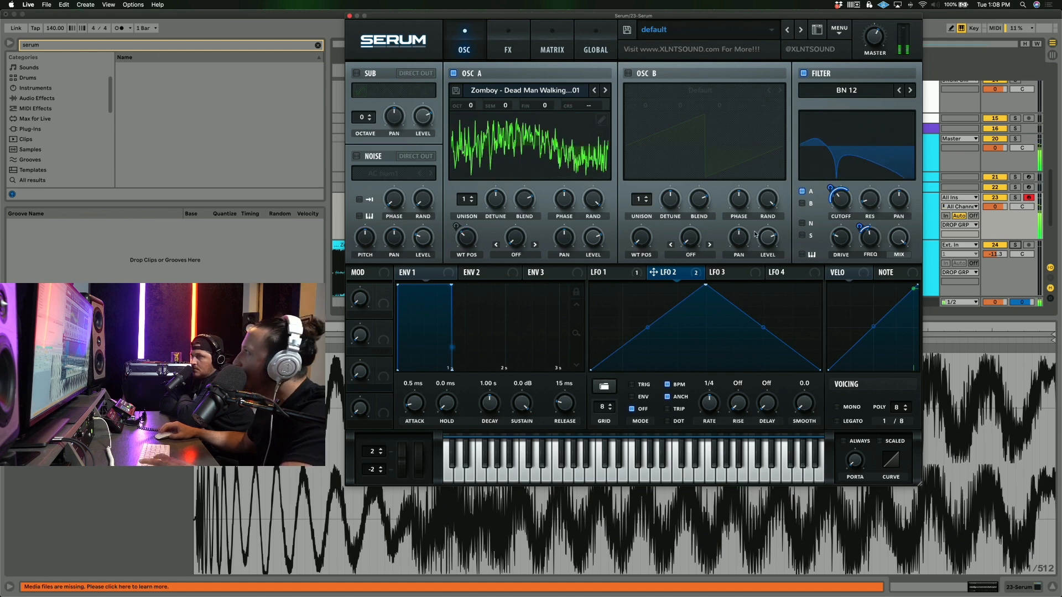
Close the synth window and play the drum loop in the arrangement from bar 57.
left_click(350, 17)
scroll(591, 237, "up", 4)
left_click(592, 238)
left_click_drag(594, 318, 599, 461)
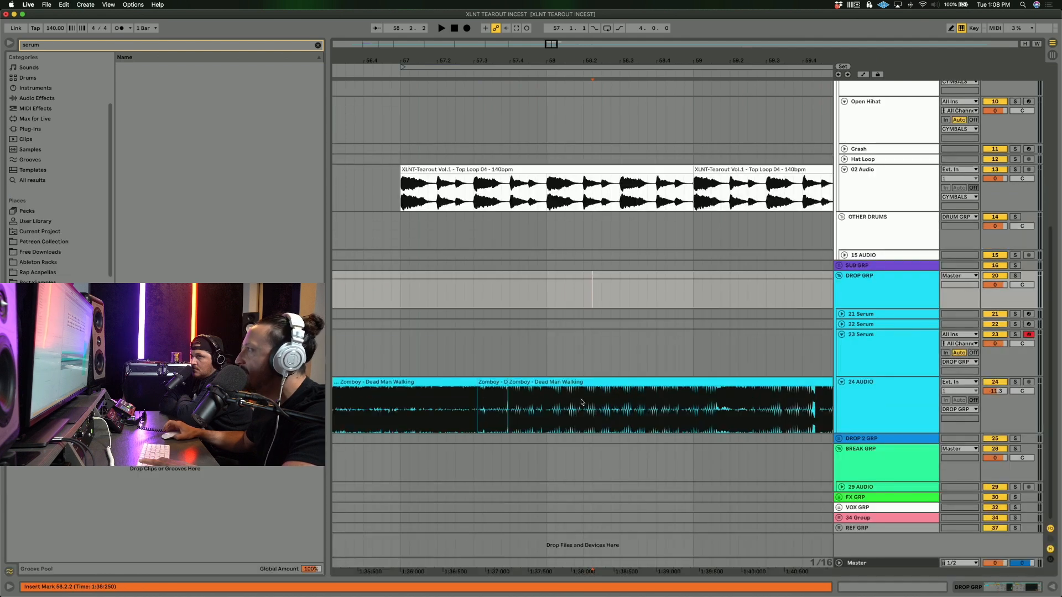
left_click_drag(546, 62, 548, 41)
left_click_drag(549, 41, 548, 34)
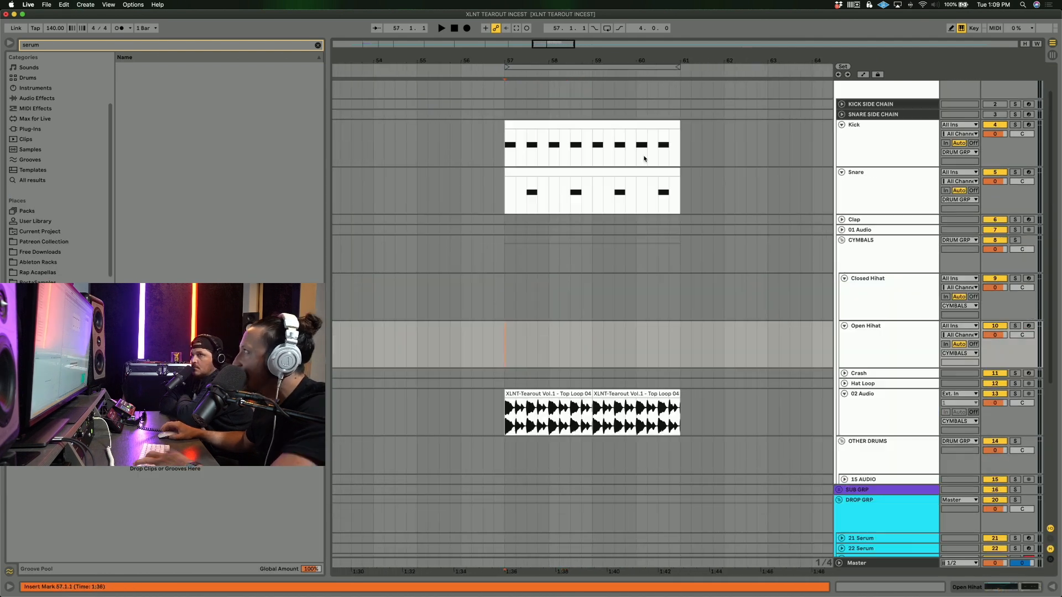
key("space")
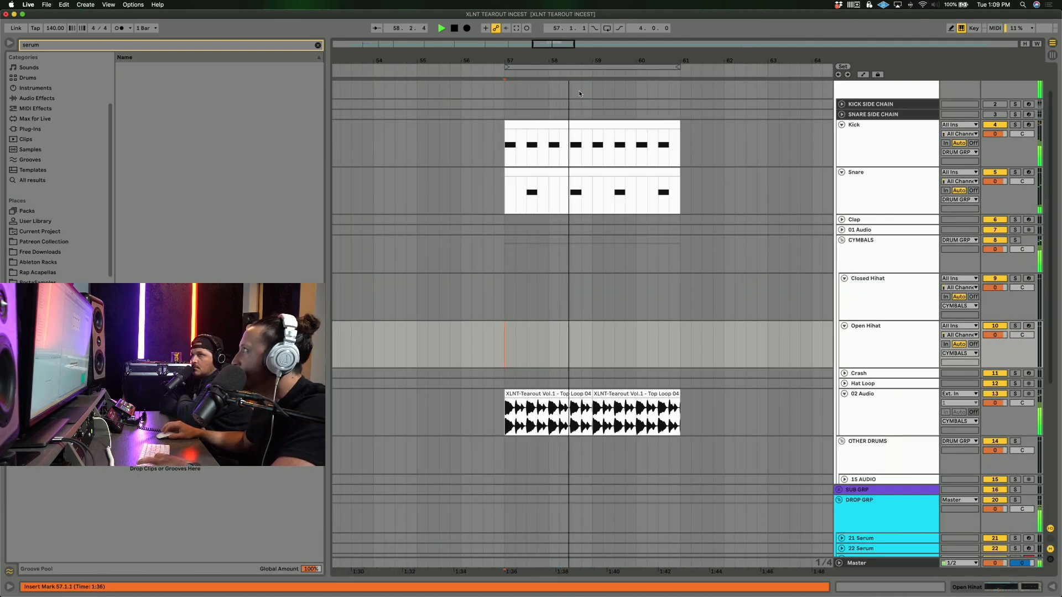
left_click_drag(559, 55, 558, 61)
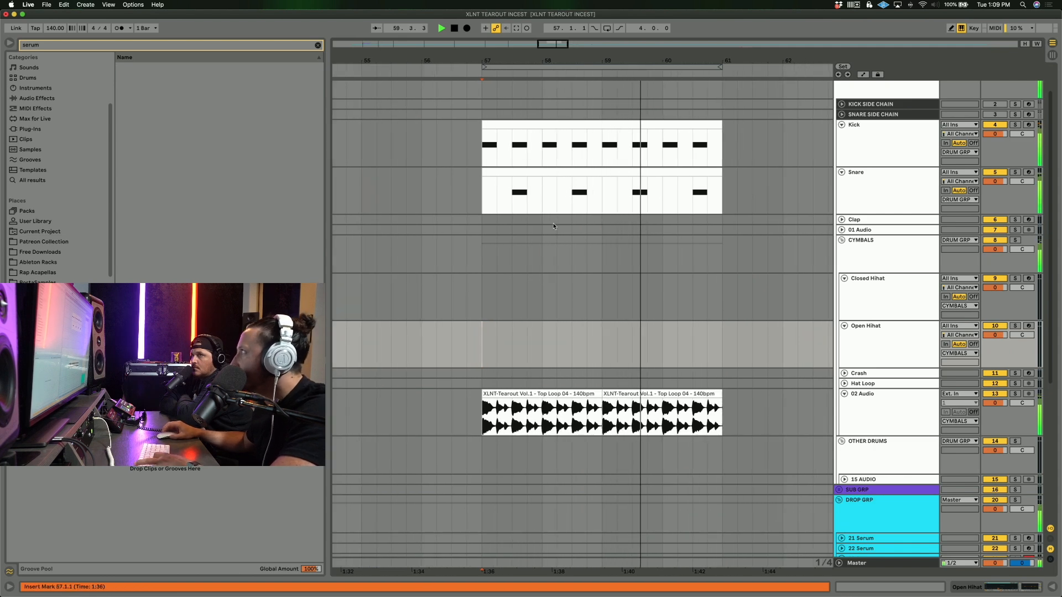
Stop playback and reopen the synth window from the 23 Serum track.
key("space")
left_click(631, 394)
left_click(482, 425)
left_click(482, 458)
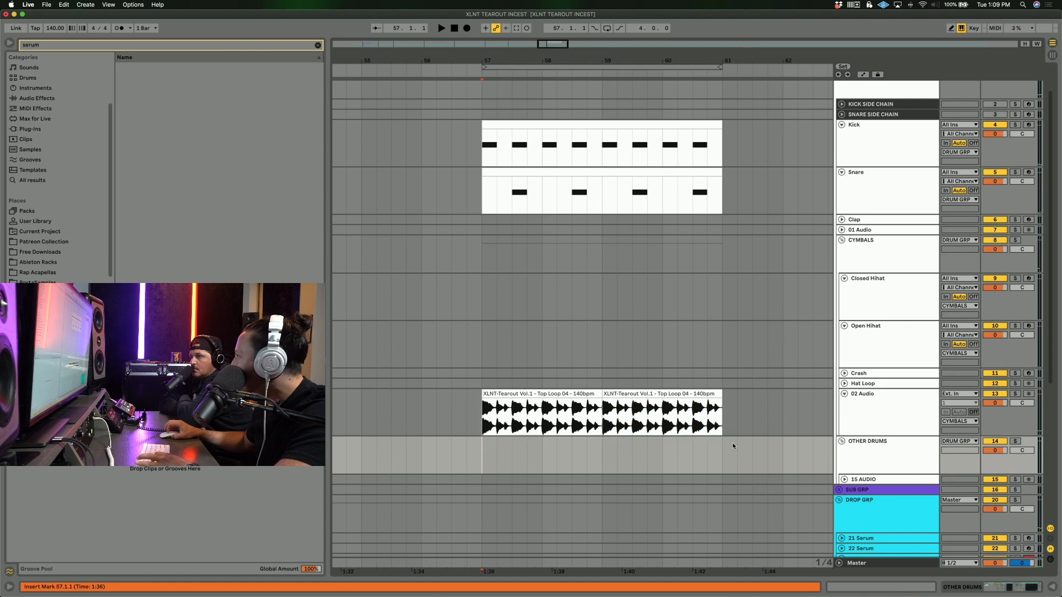
scroll(746, 446, "down", 8)
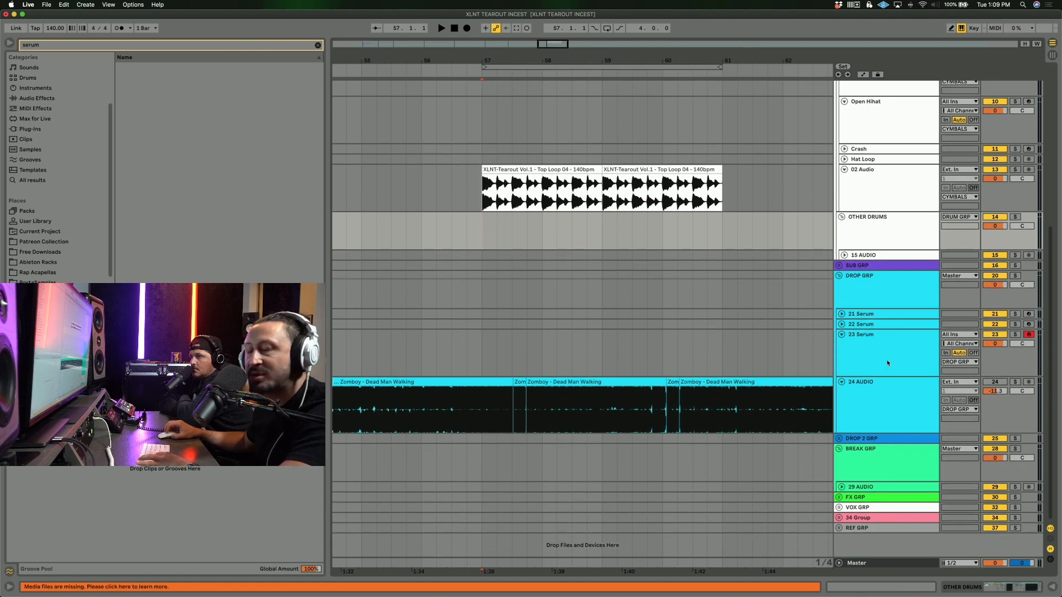
double_click(887, 361)
left_click(35, 478)
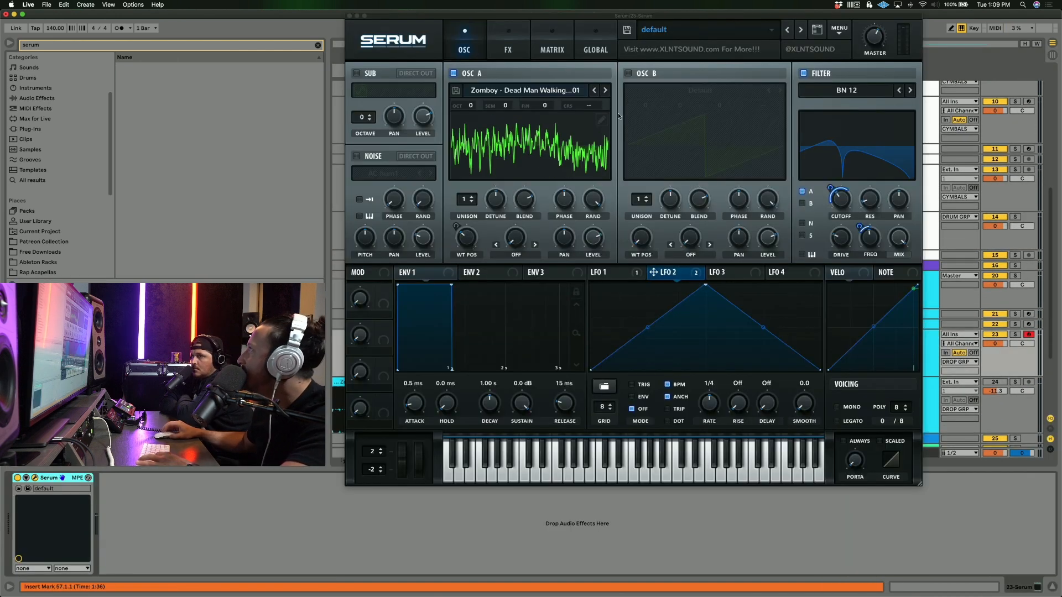
Select LFO 2 and set its rate to 1/8 while playing notes.
left_click(608, 272)
left_click(664, 274)
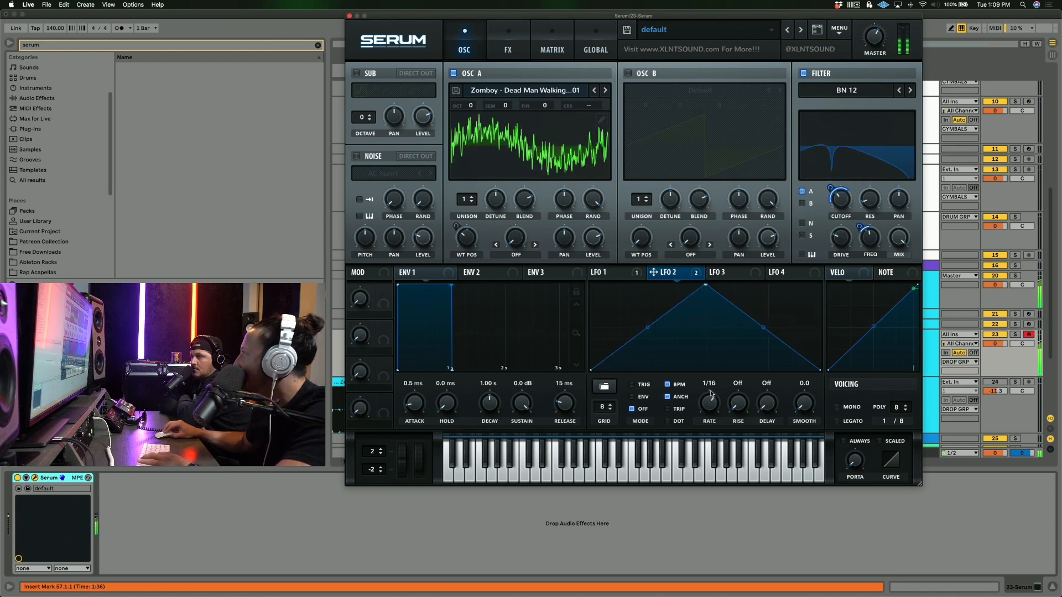
left_click_drag(712, 394, 710, 395)
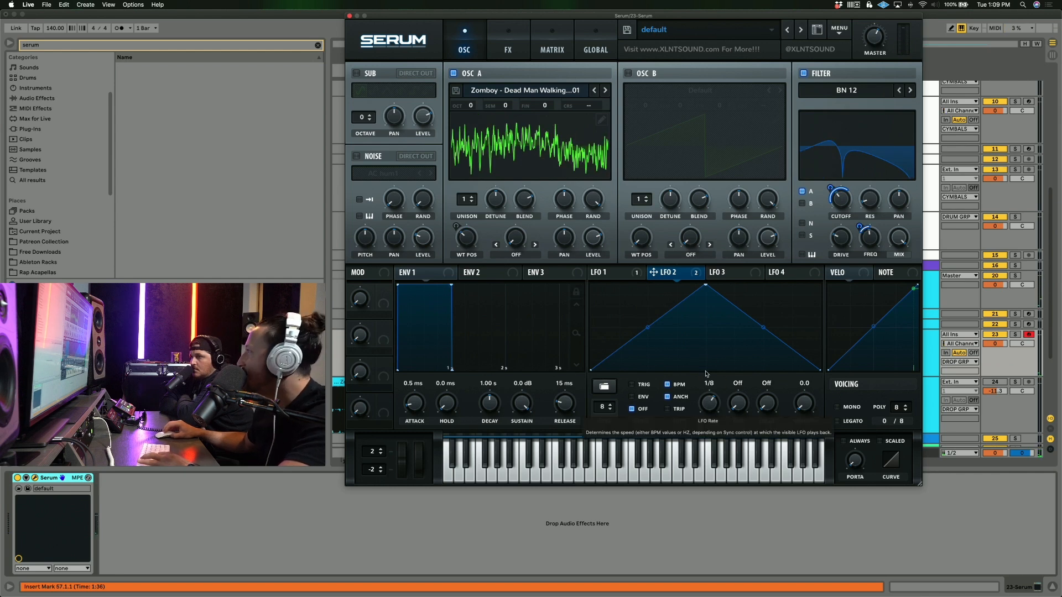
Shift LFO 2's peak to the start of the cycle, lower it slightly and curve its decay.
left_click_drag(705, 286, 630, 285)
left_click_drag(725, 327, 720, 346)
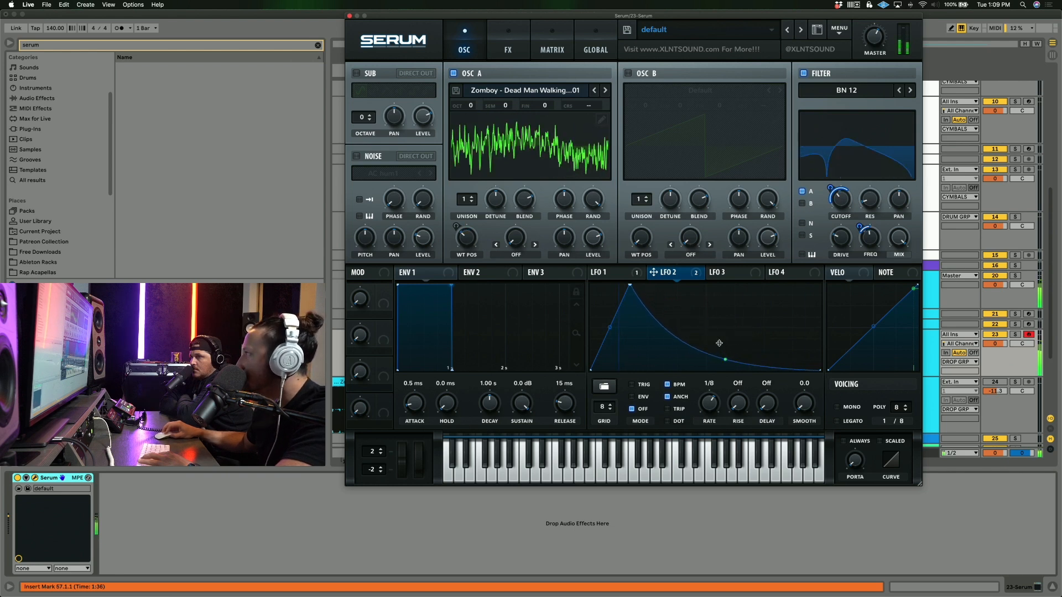
left_click_drag(630, 285, 640, 309)
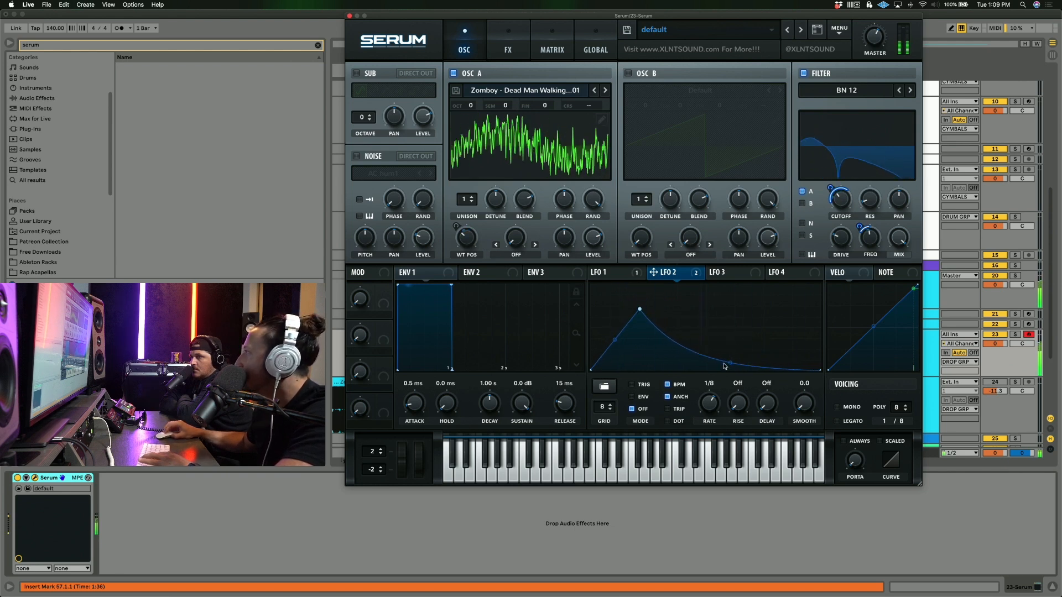
left_click_drag(730, 362, 730, 357)
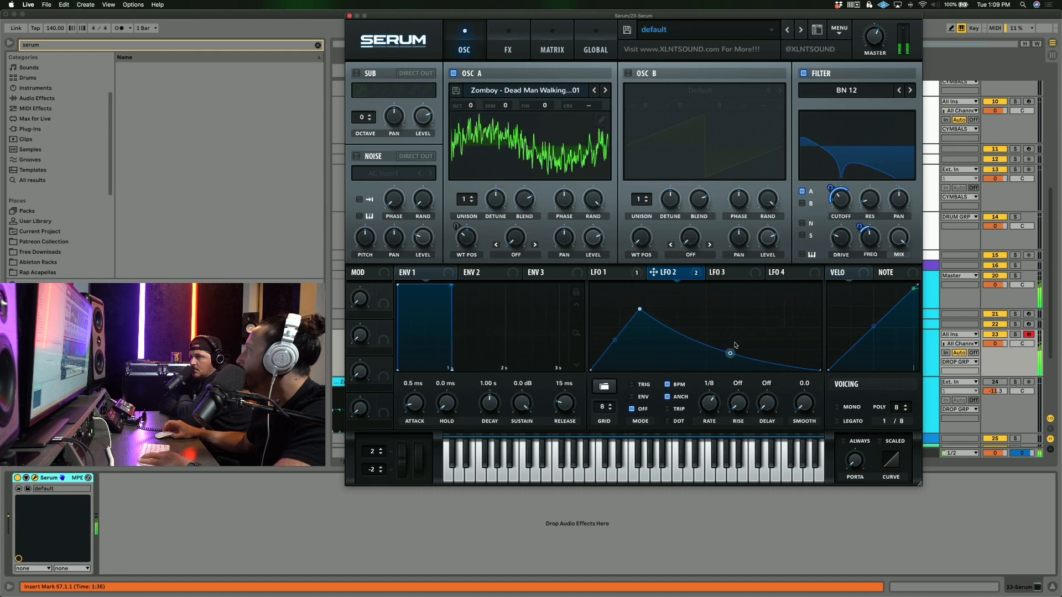
Add points to LFO 2 that drop the decay to the floor and form a narrow second peak near the cycle's end.
double_click(767, 366)
left_click_drag(703, 338, 703, 357)
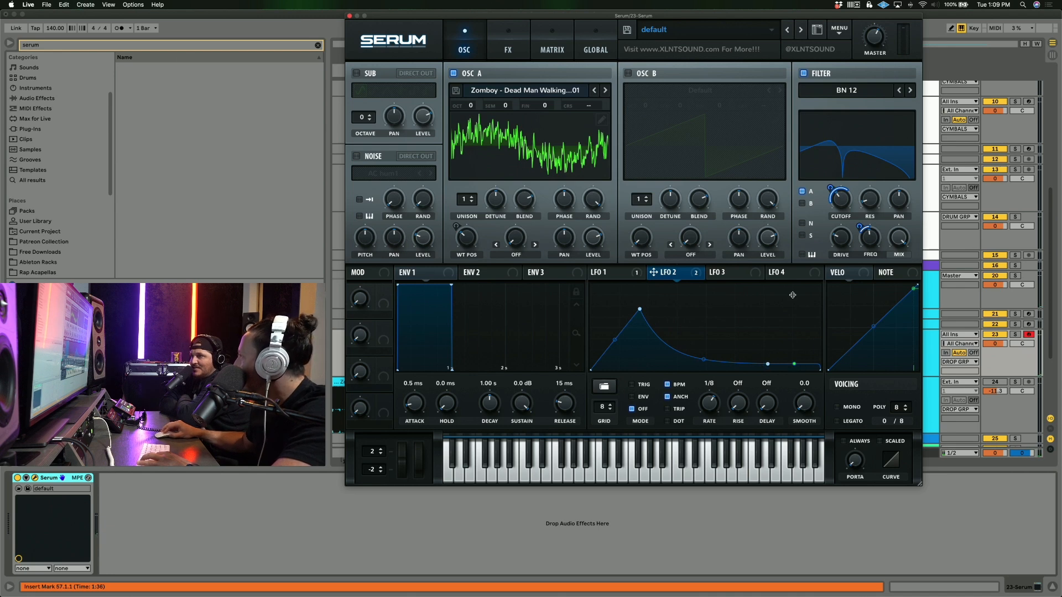
mouse_move(768, 364)
left_mouse_down()
mouse_move(789, 311)
mouse_move(773, 338)
mouse_move(776, 375)
left_mouse_up()
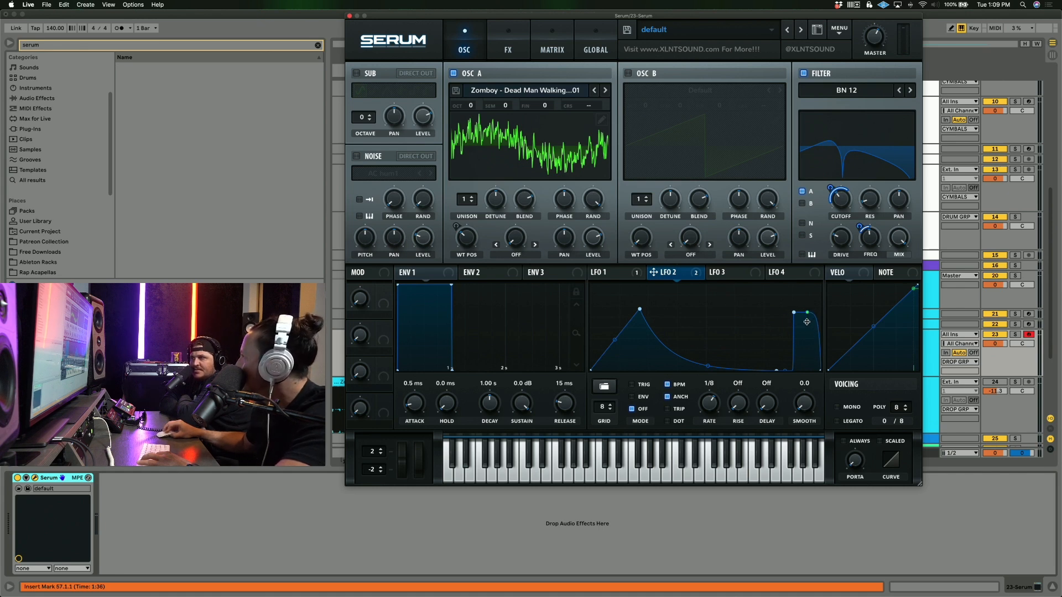
mouse_move(793, 313)
left_mouse_down()
mouse_move(812, 309)
mouse_move(801, 310)
left_mouse_up()
Raise LFO 2's main peak, straighten its decay line and set the rate to 1/16.
left_click_drag(639, 309, 648, 292)
left_click_drag(713, 365, 719, 340)
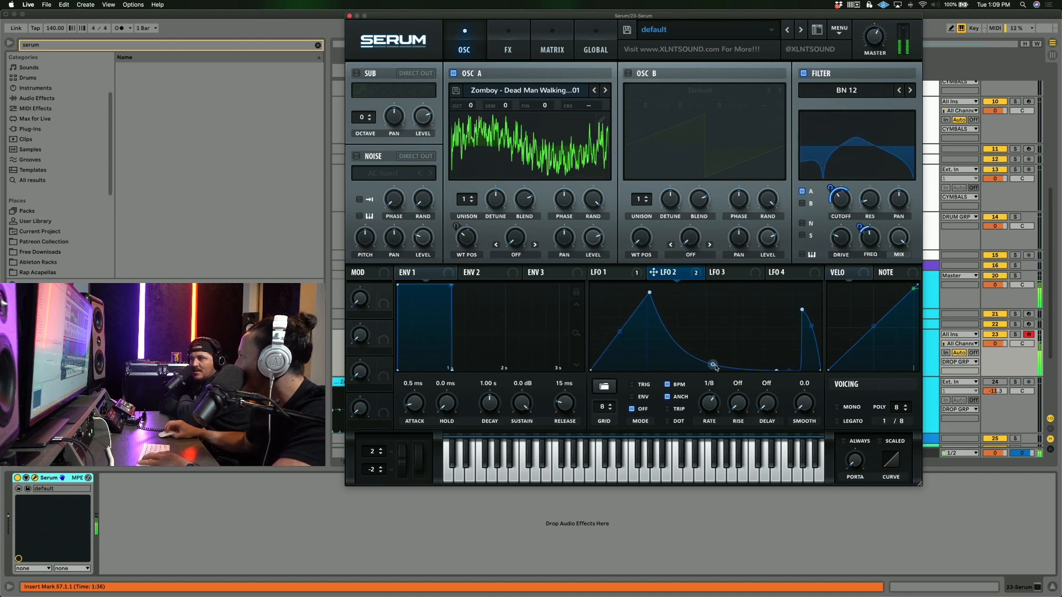
double_click(720, 340)
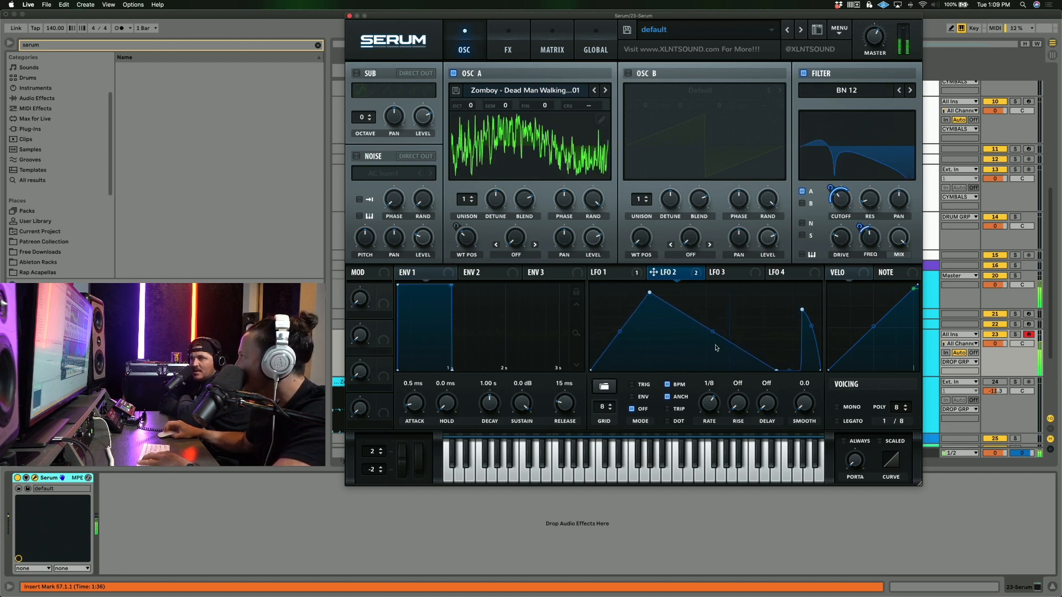
left_click_drag(710, 403, 710, 390)
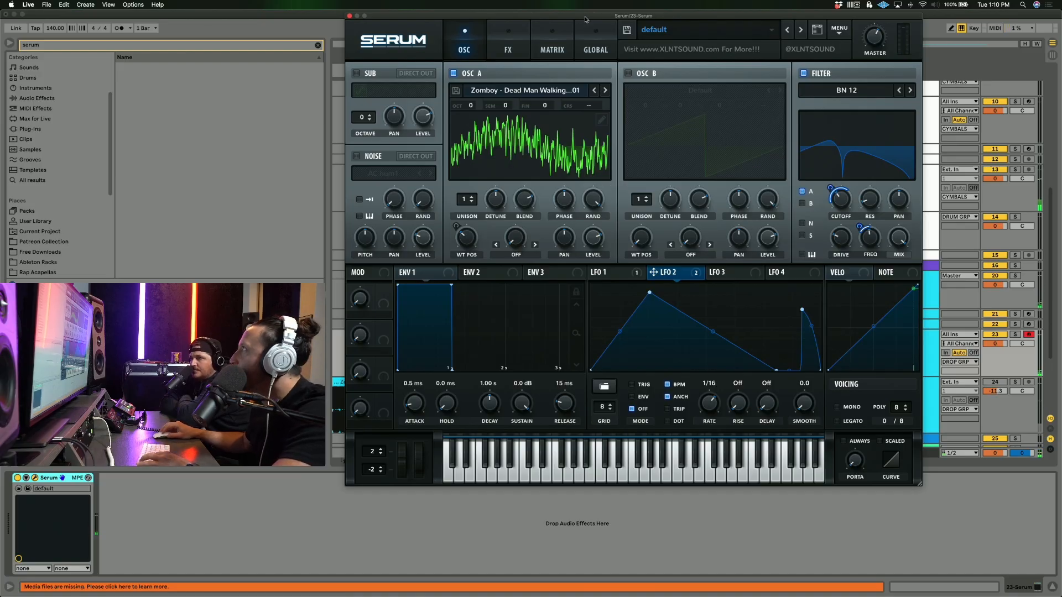
left_click_drag(585, 19, 588, 27)
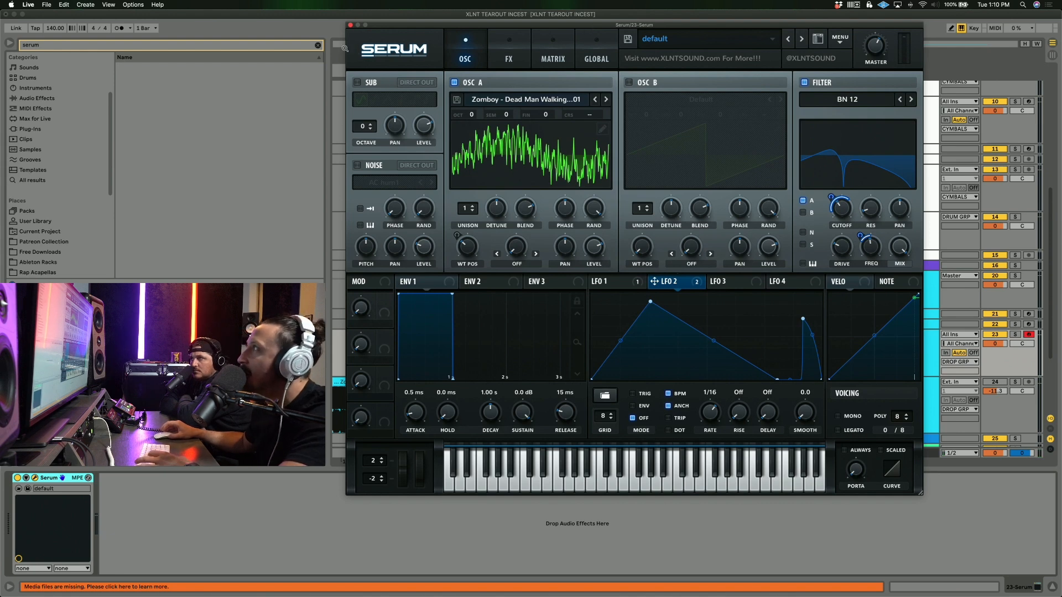
Enable the sub oscillator with a triangle wave, octave 0, raised level and direct output, checking the effects chain.
left_click(371, 82)
left_click(387, 100)
left_click_drag(364, 126, 417, 83)
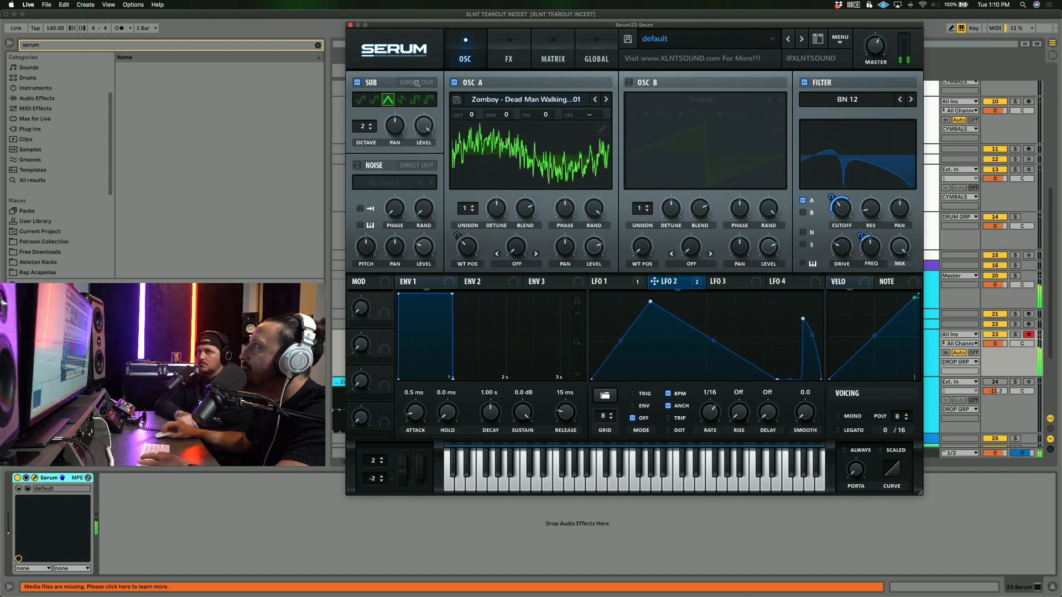
left_click_drag(362, 126, 365, 135)
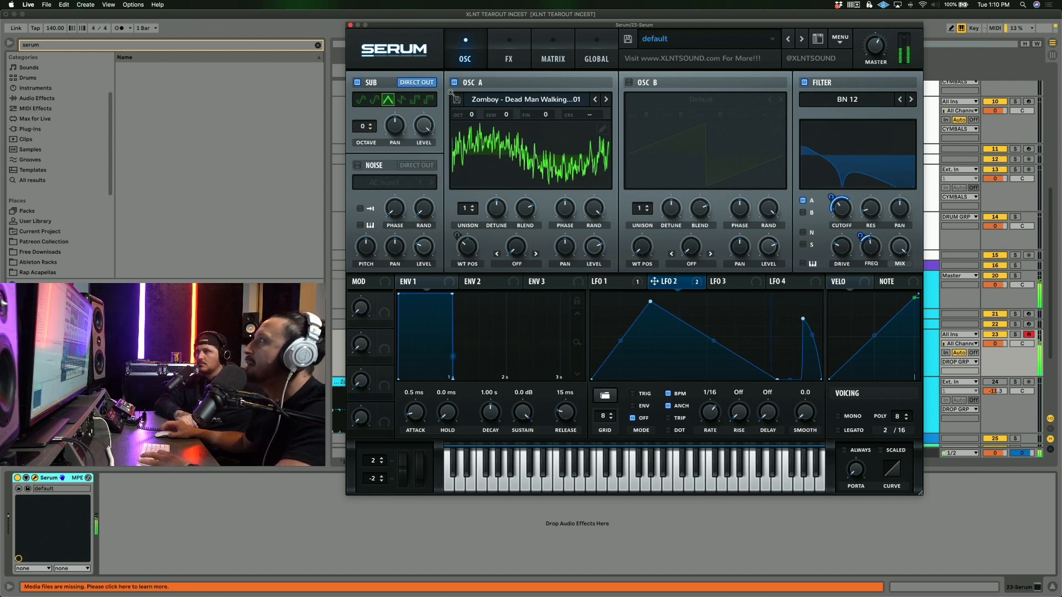
left_click(501, 62)
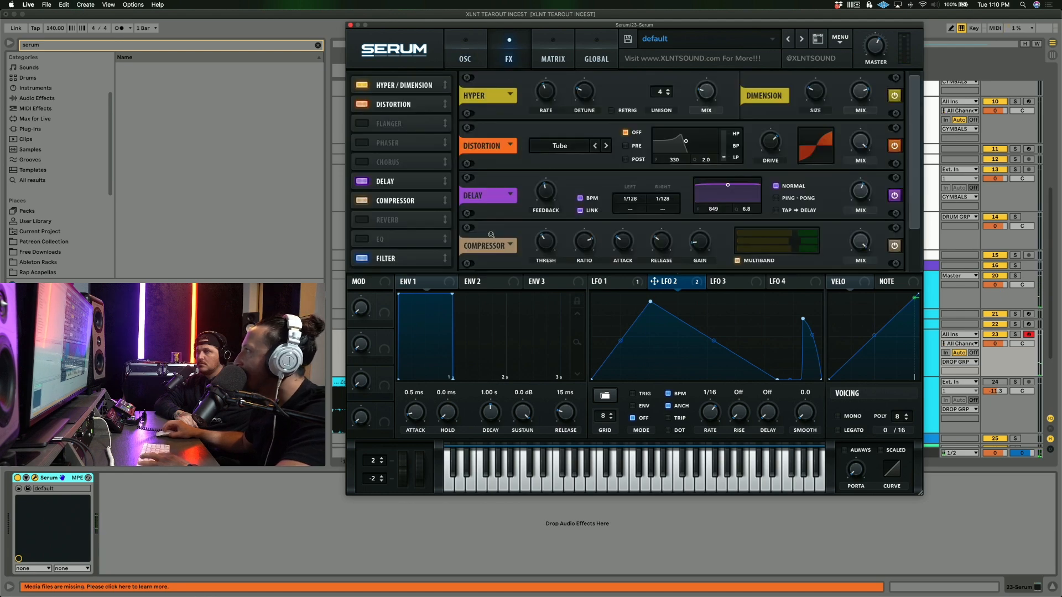
left_click(467, 58)
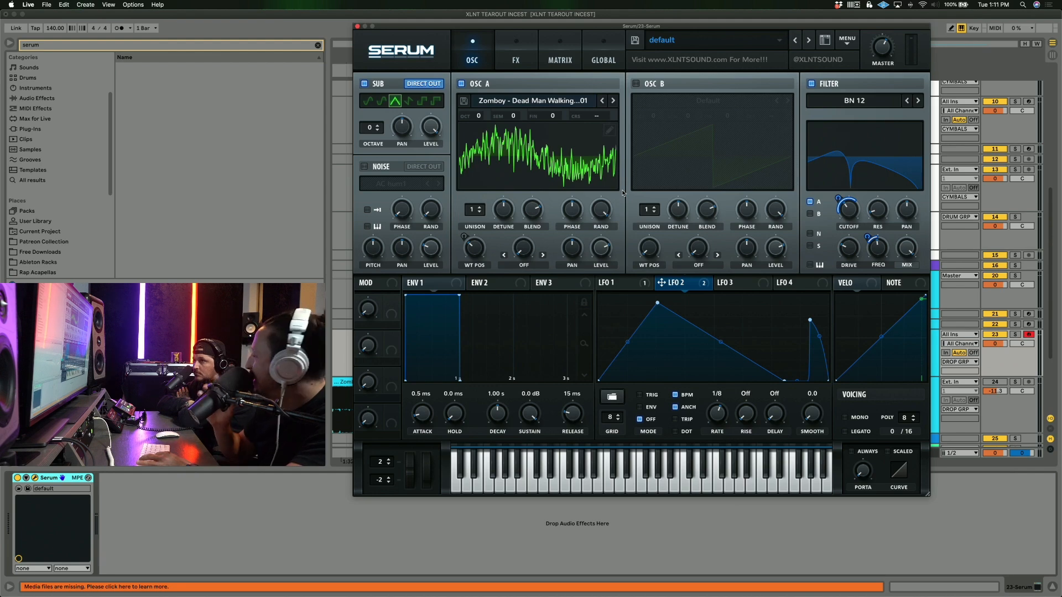
Enable OSC B and load the Basic Shapes wavetable from the Analog category.
left_click_drag(548, 29, 563, 44)
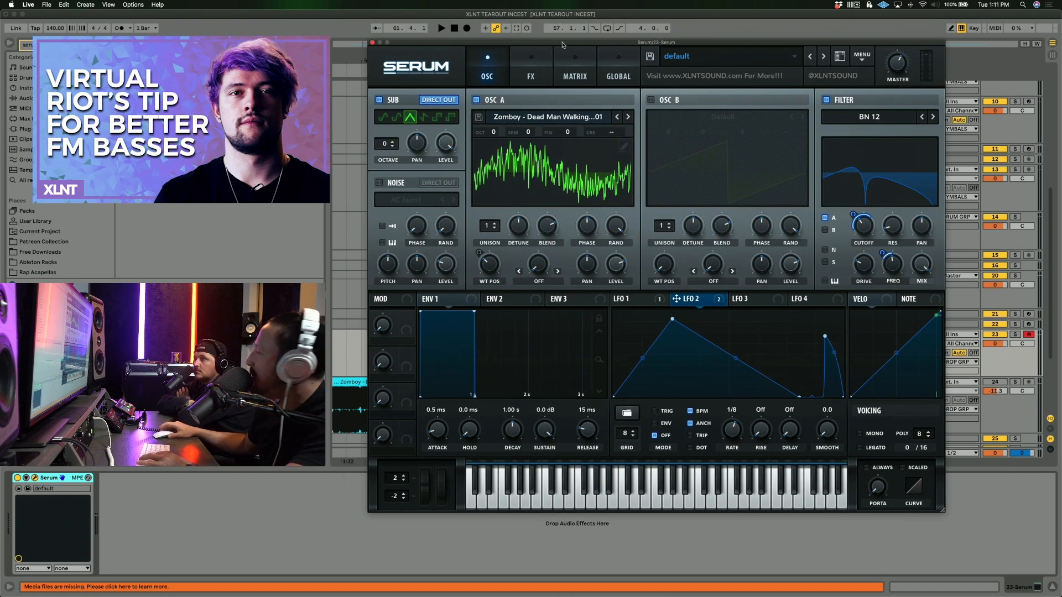
left_click(650, 100)
left_click(651, 100)
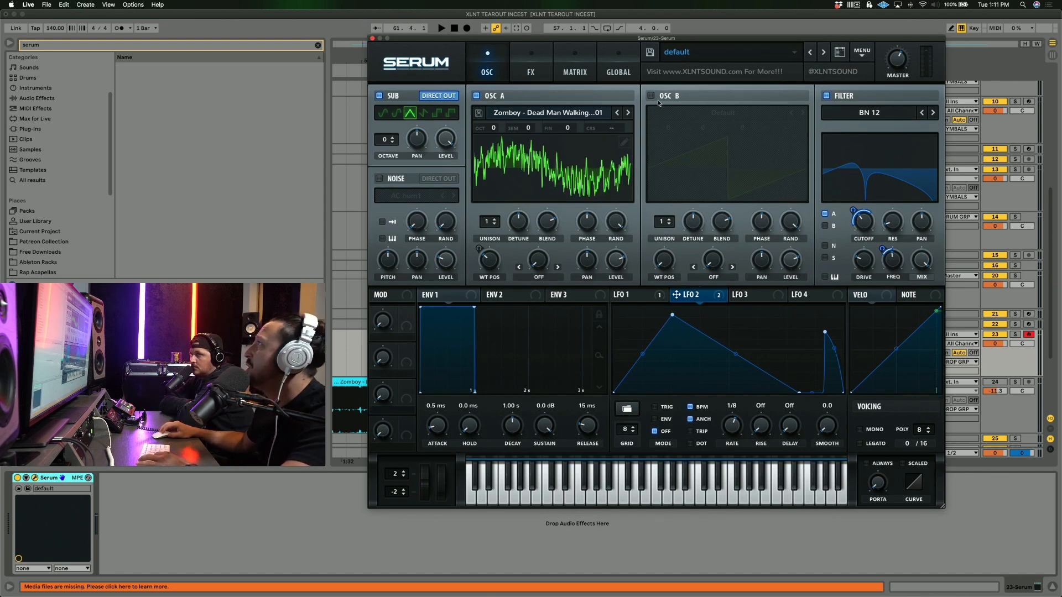
left_click(651, 97)
left_click(719, 113)
mouse_move(706, 157)
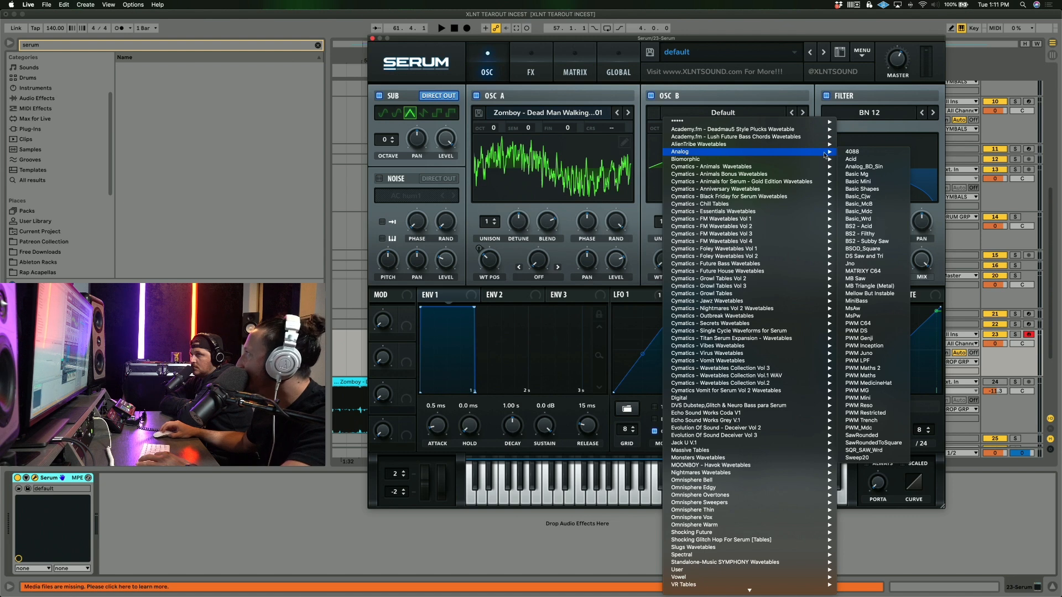
left_click(862, 189)
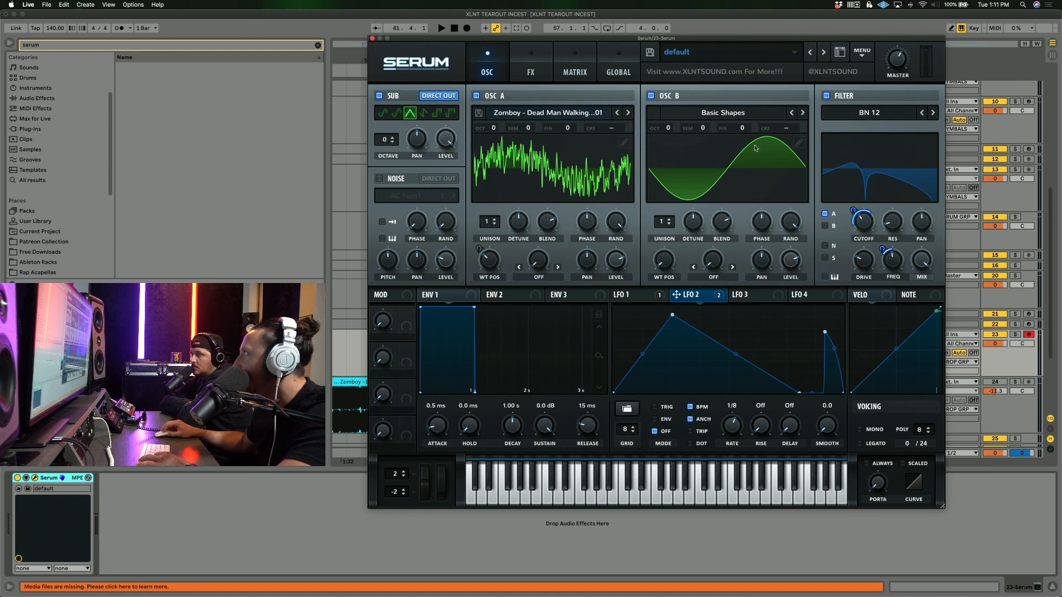
Set OSC B's warp mode to FM (from A), with OSC A raised one octave and its level turned down.
left_click(713, 277)
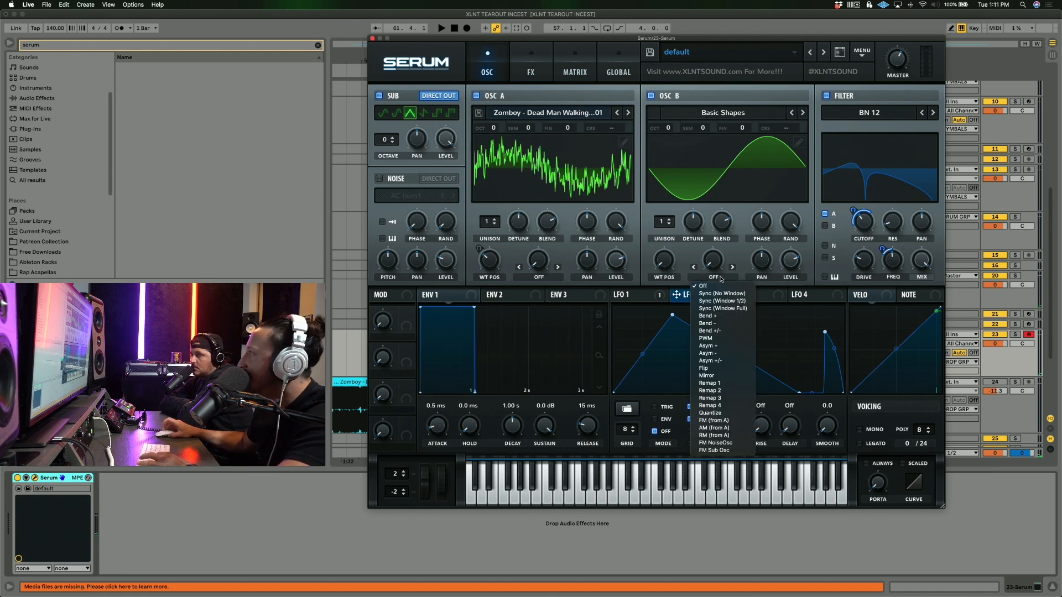
left_click(719, 368)
left_click_drag(710, 259, 711, 258)
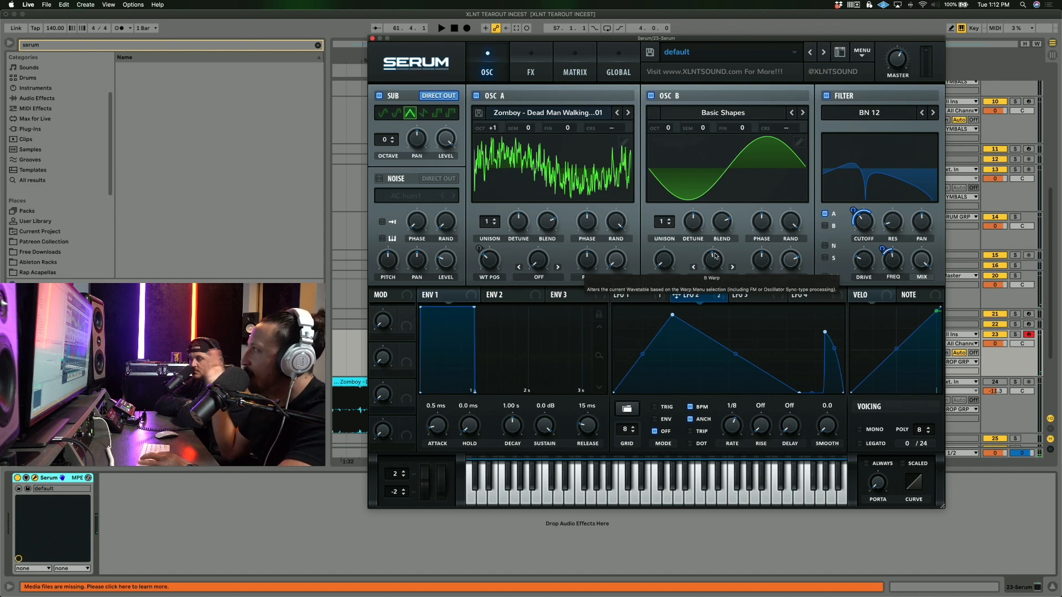
left_click_drag(715, 255, 713, 261)
left_click(715, 260)
Assign LFO 2 to OSC B's level and try its rate at 1/16 against the drum loop.
left_click_drag(707, 298, 782, 238)
key("space")
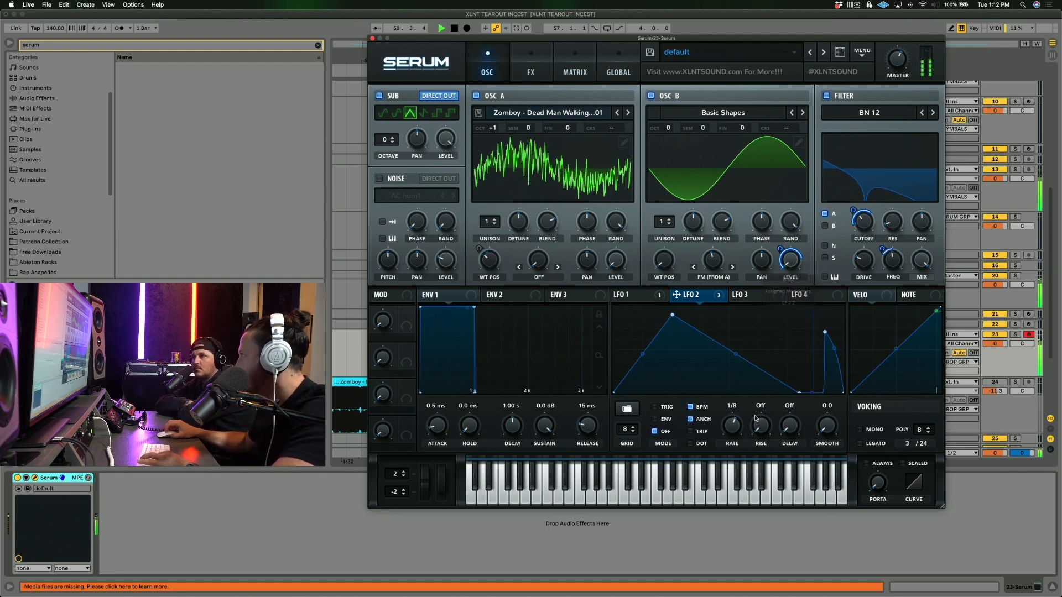
left_click_drag(734, 426, 733, 421)
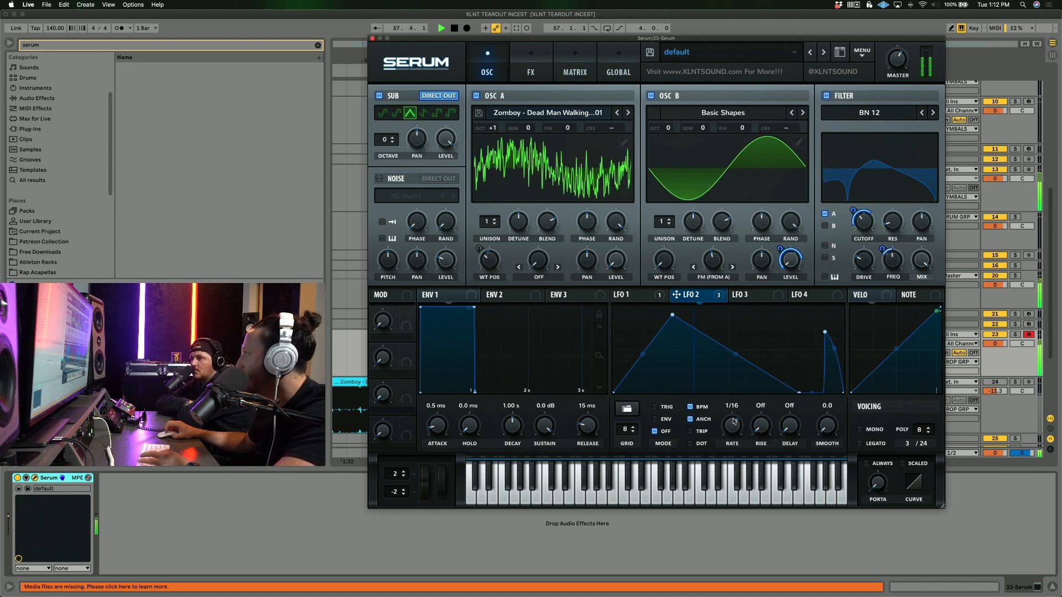
key("space")
Assign LFO 1 to OSC B's FM warp amount with a depth of 62.
left_click(643, 297)
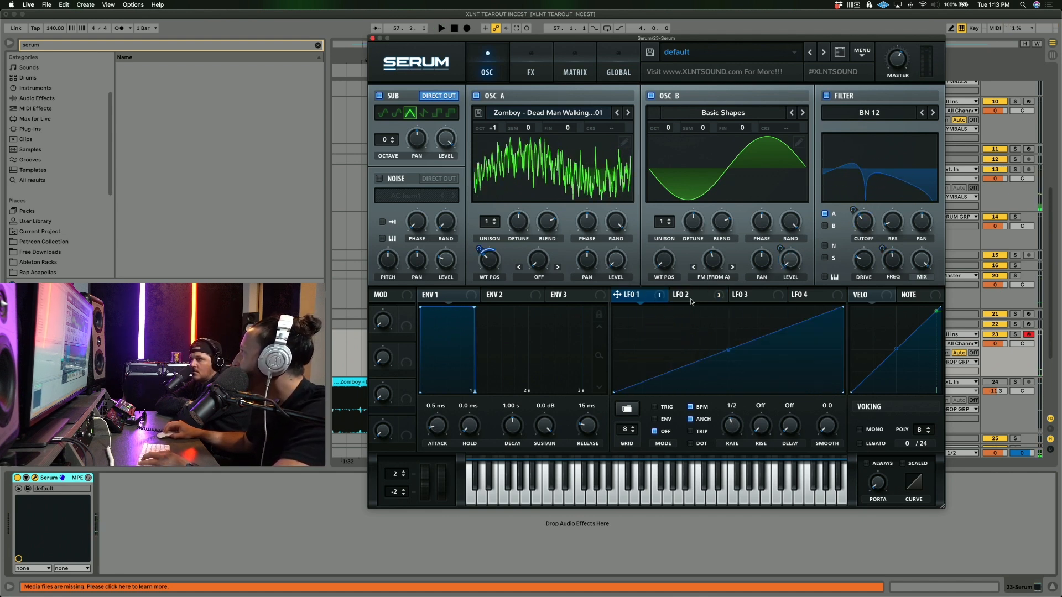
left_click_drag(651, 299, 709, 252)
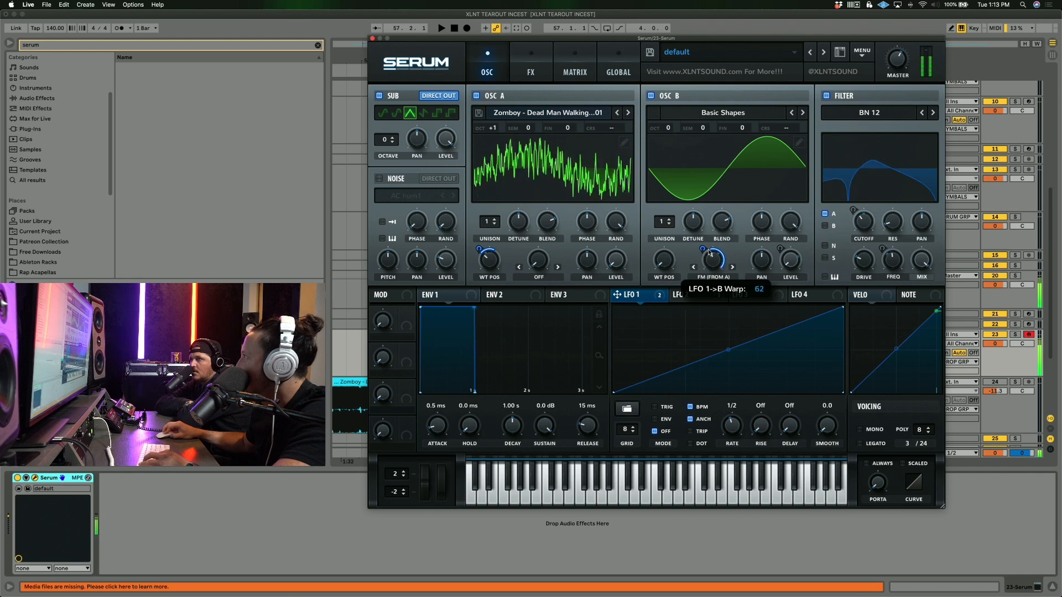
Raise LFO 2's main peak and curve its decay steeply at rate 1/8, auditioning it with the drum loop.
left_click(691, 294)
key("space")
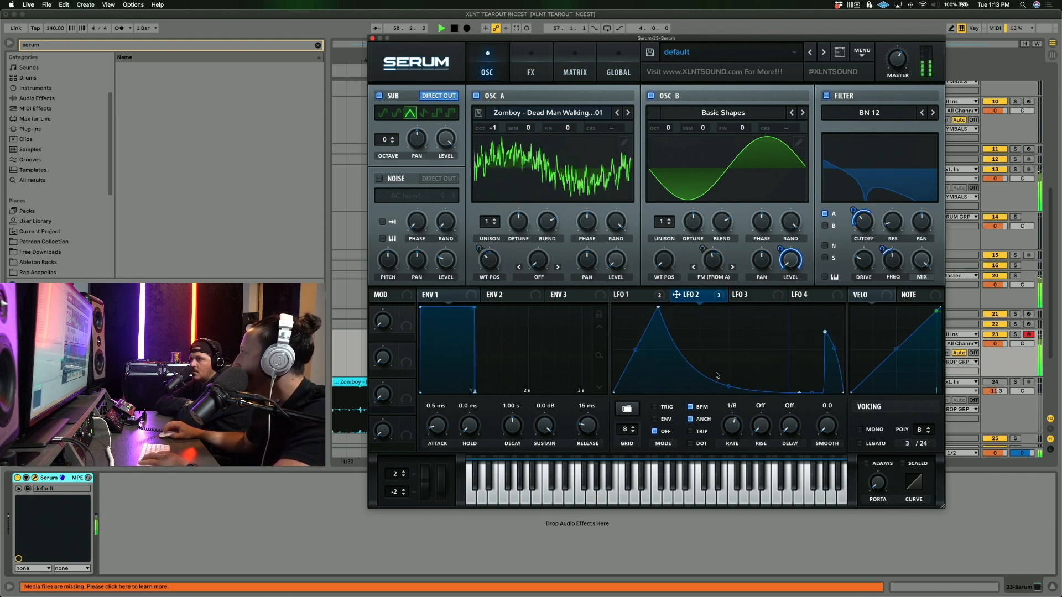
key("space")
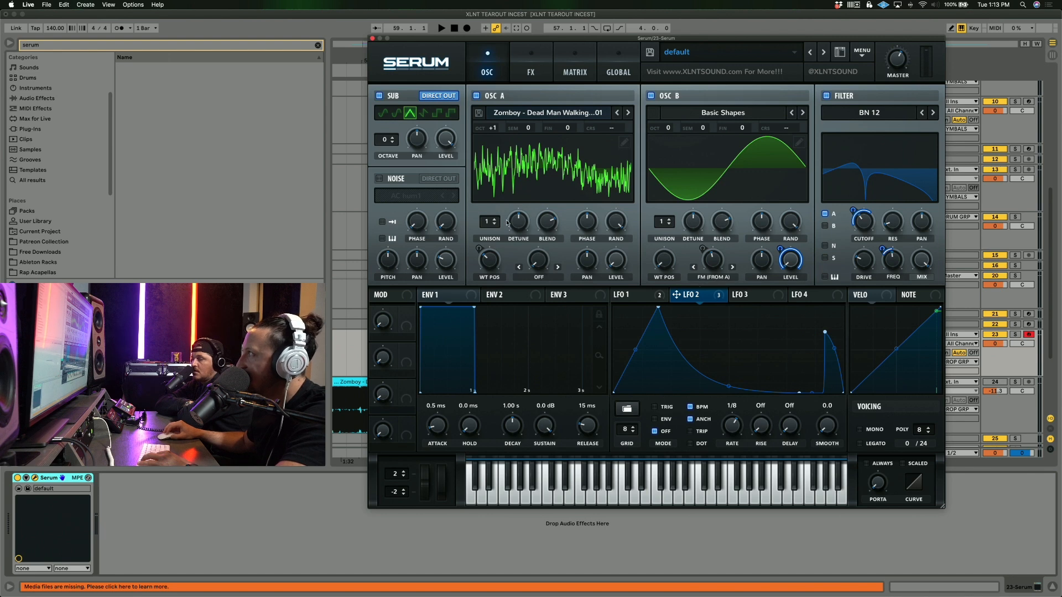
Set OSC A's unison to 6 voices and try LFO 2's rate against the drum loop.
left_click_drag(488, 222, 495, 191)
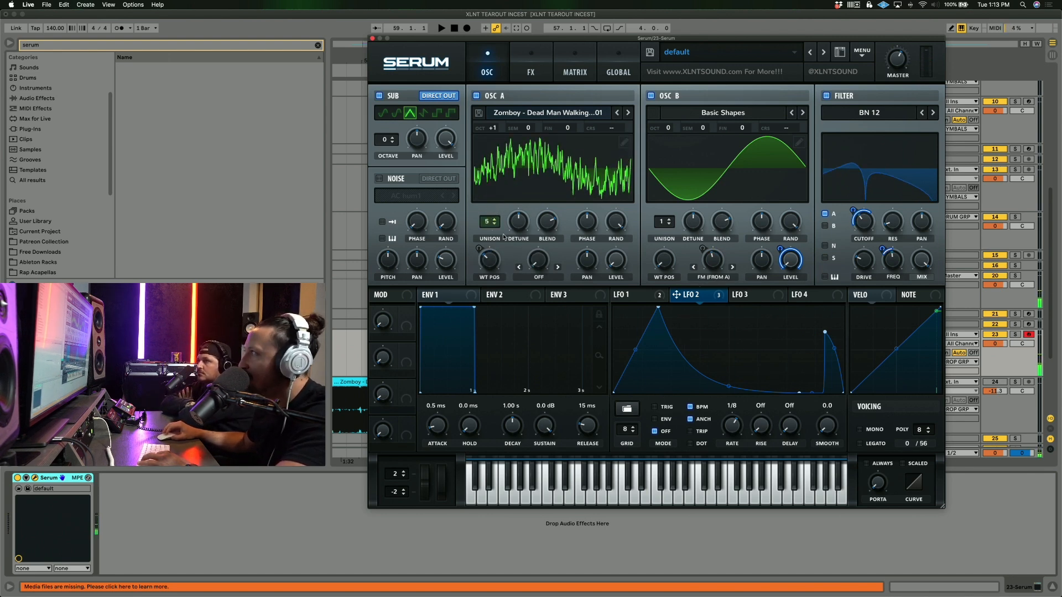
mouse_move(489, 221)
left_mouse_down()
mouse_move(494, 203)
mouse_move(496, 211)
left_mouse_up()
key("space")
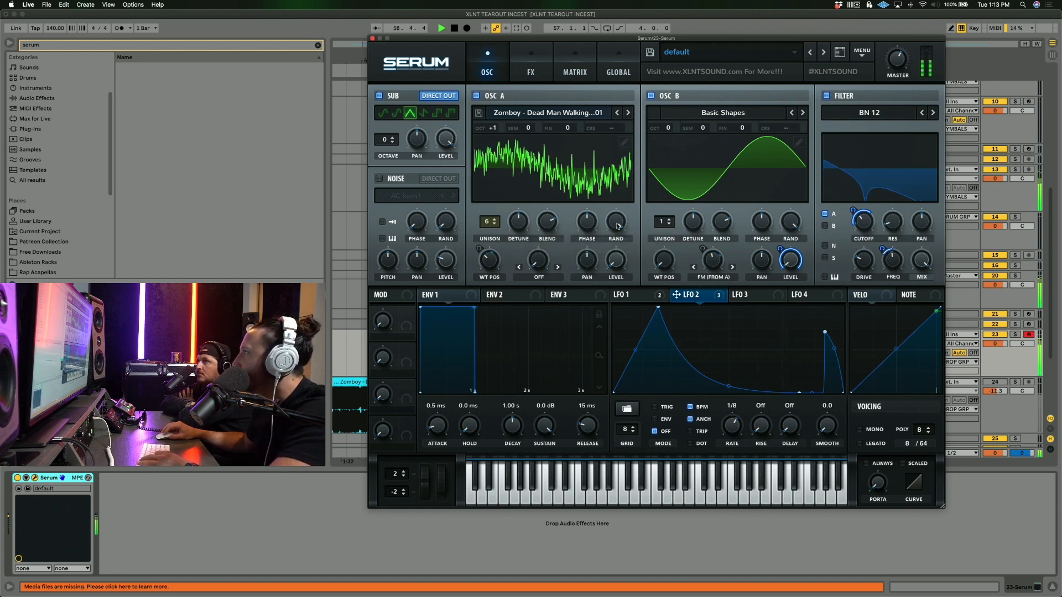
left_click_drag(731, 428, 730, 422)
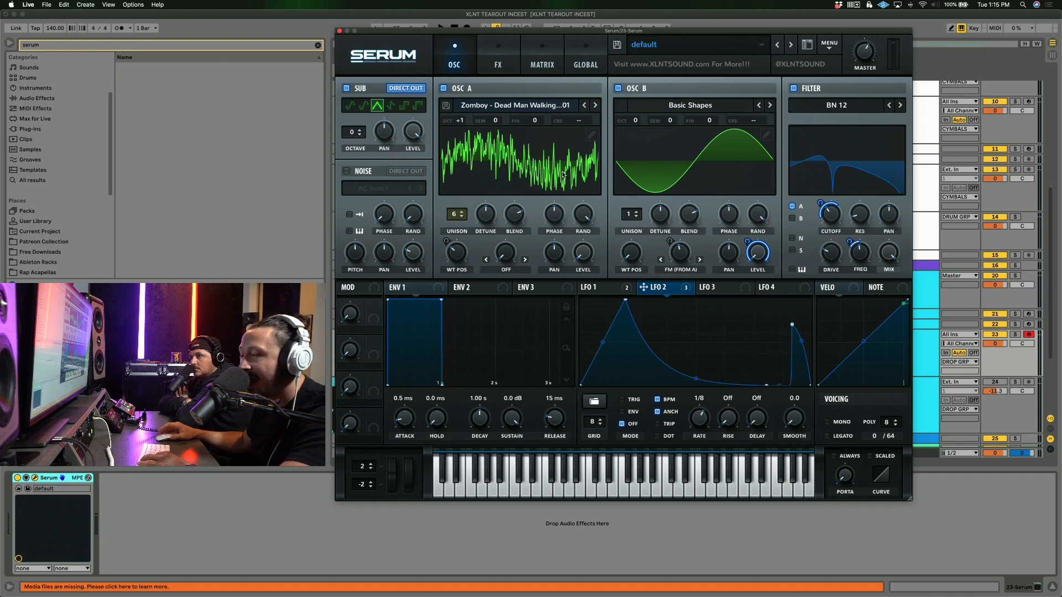
Enable the noise oscillator and load the BrightWhite sample from the Analog category.
left_click(346, 171)
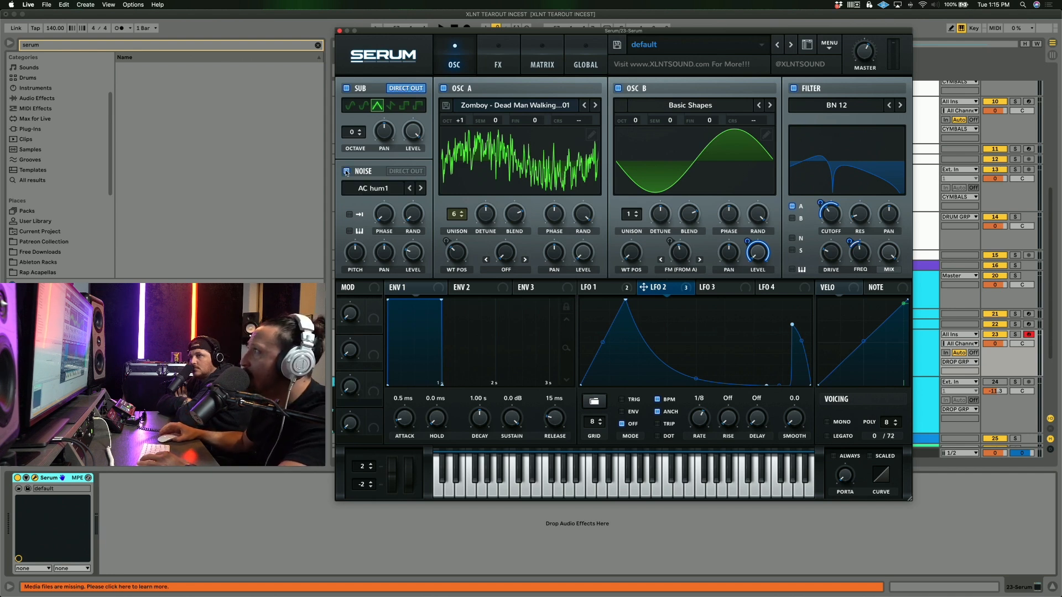
left_click(391, 188)
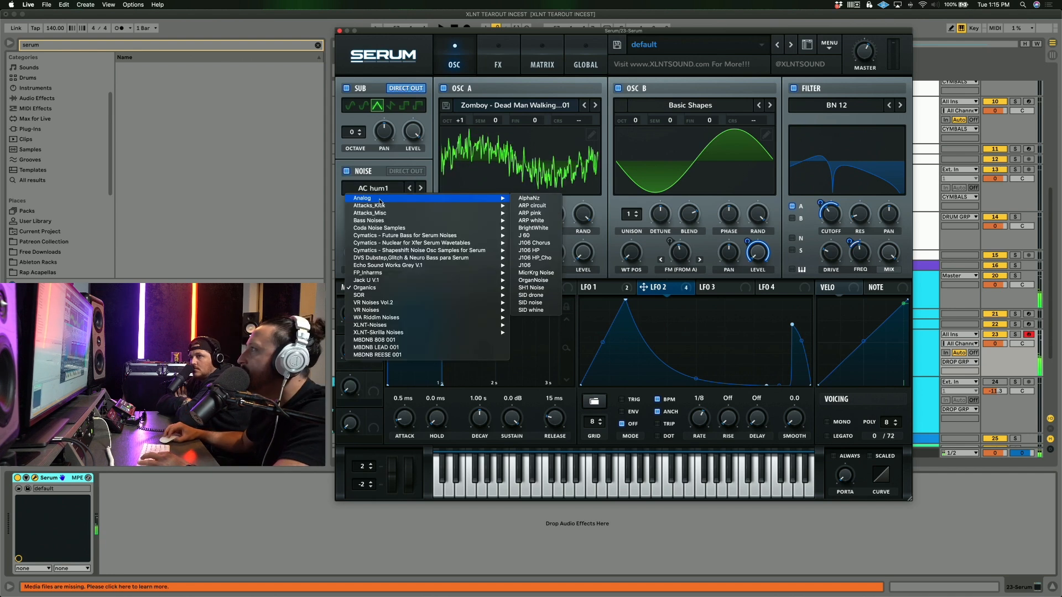
left_click(534, 227)
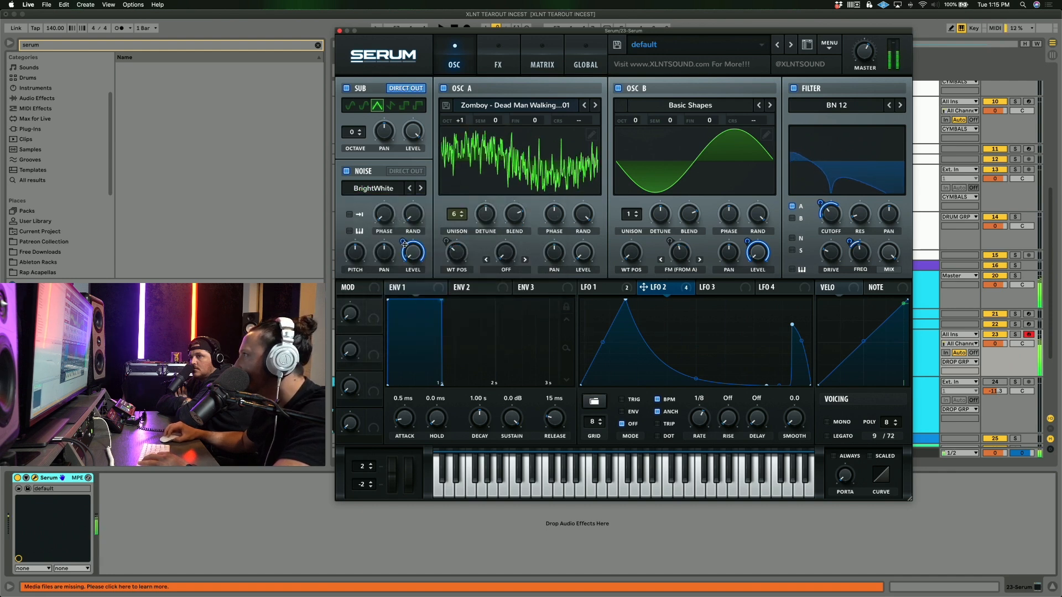
Modulate the noise level with LFO 3, using an early peak at rate 1/16, and route the noise to direct output.
left_click(715, 287)
left_click(397, 173)
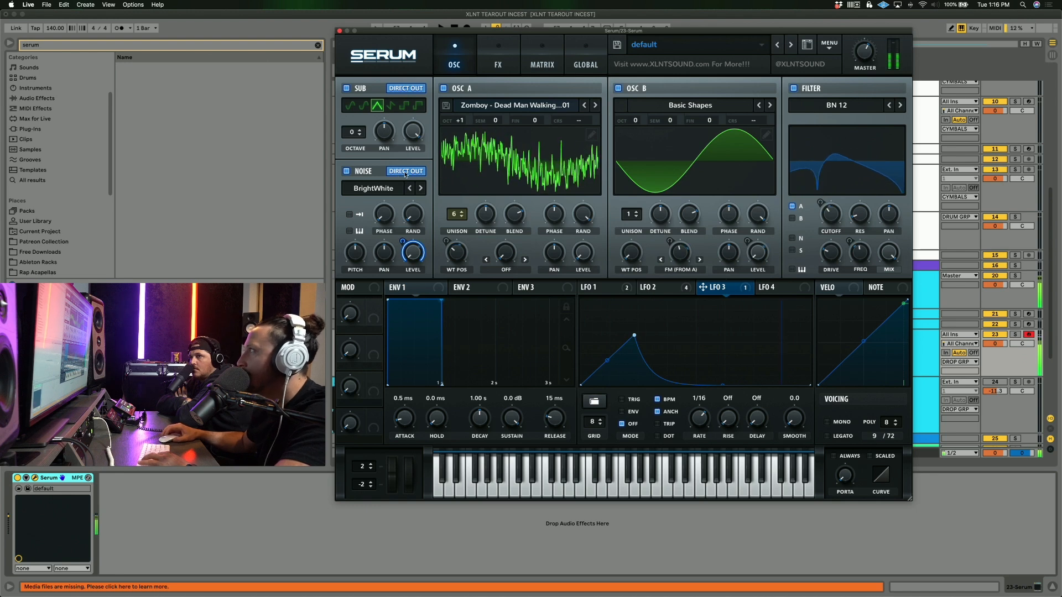
left_click_drag(430, 33, 437, 30)
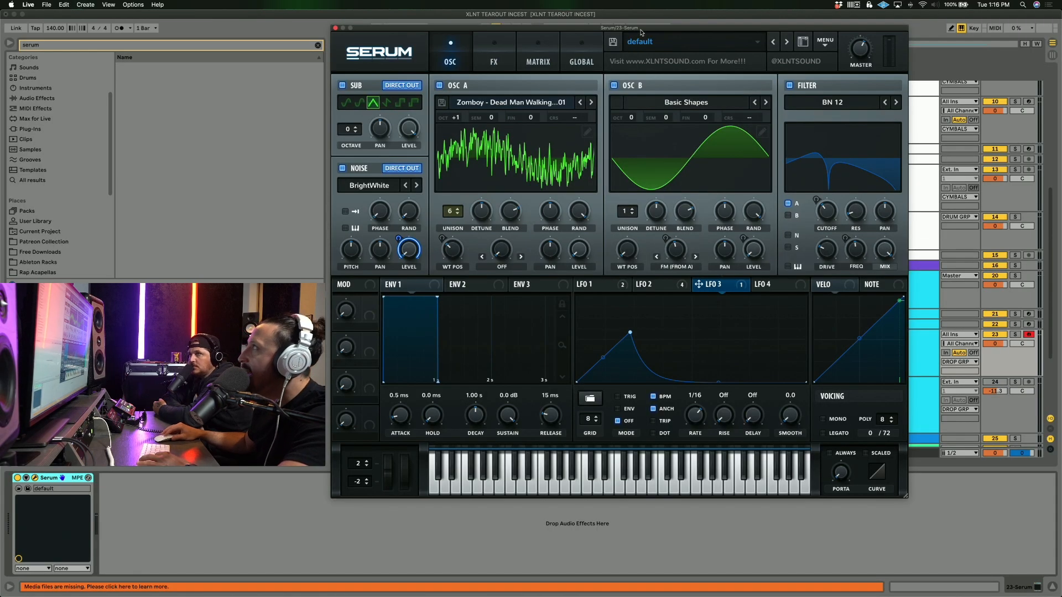
left_click_drag(641, 32, 653, 37)
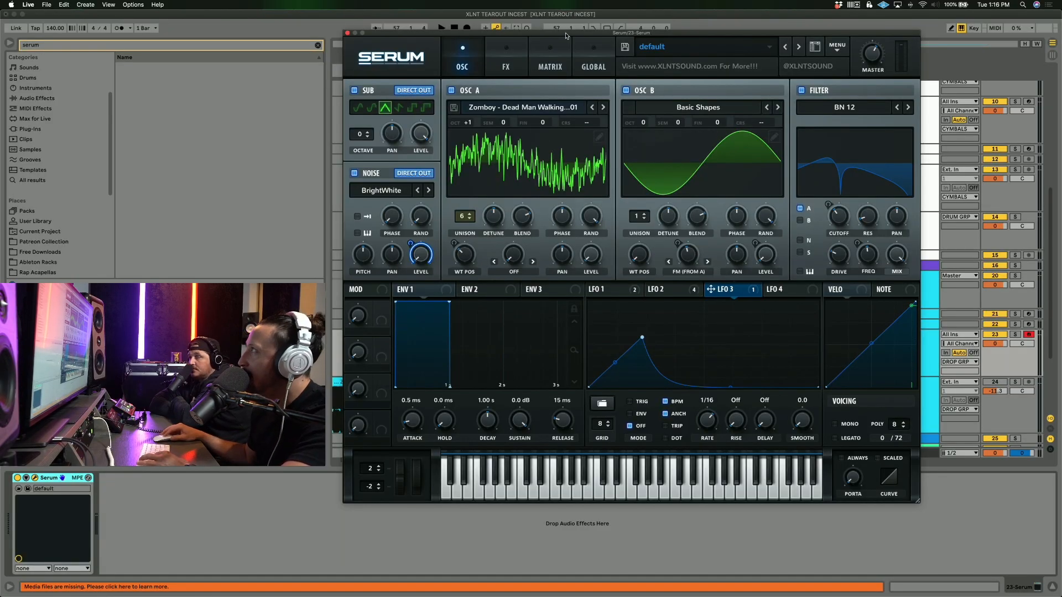
left_click_drag(565, 36, 575, 40)
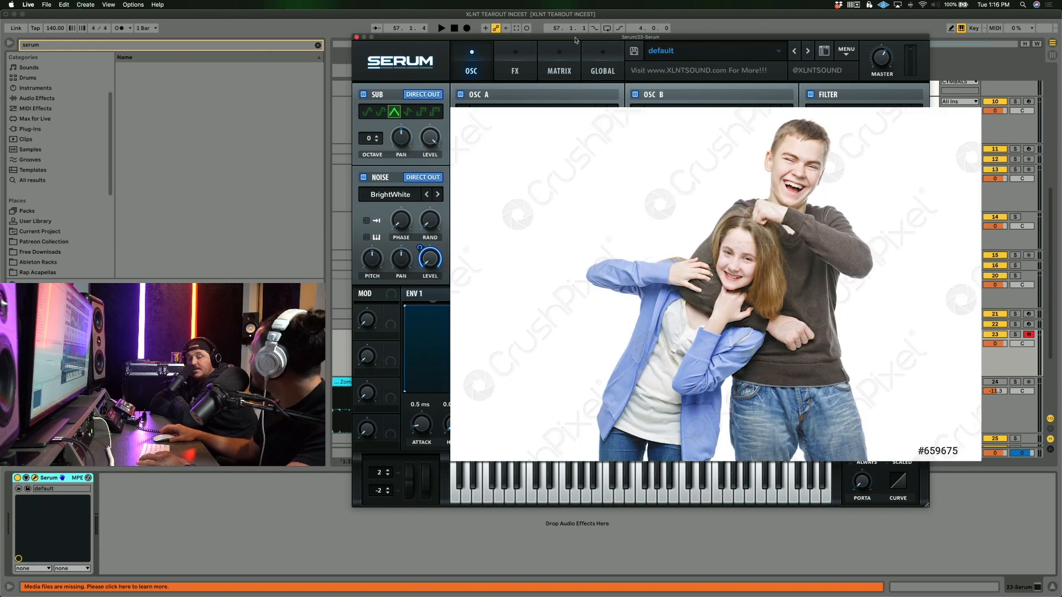